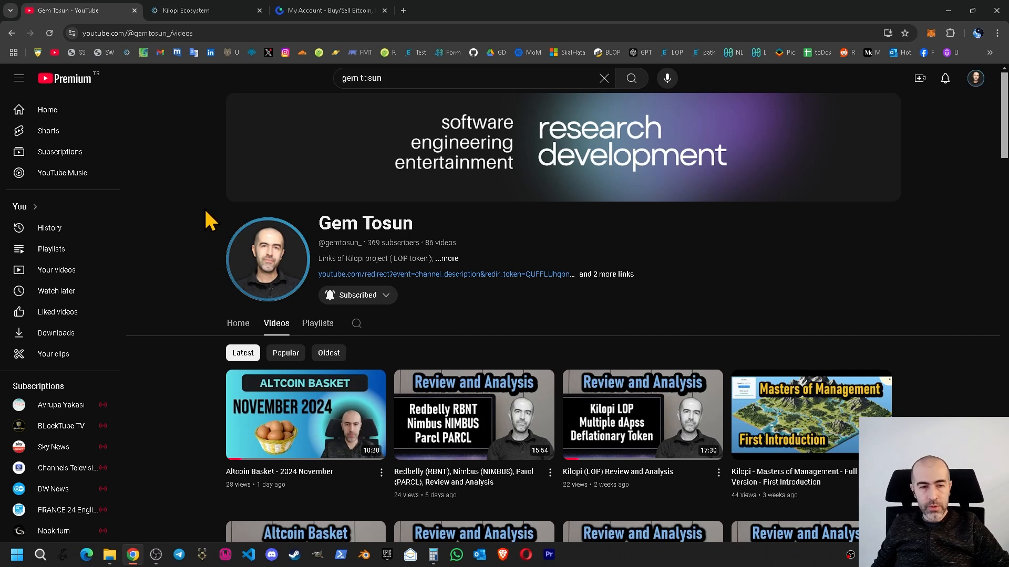
# Step: Open the Harmony token creation tool from Forge in the Kilopi ecosystem list, and close the leftover Kilopi pages
pyautogui.click(223, 7)
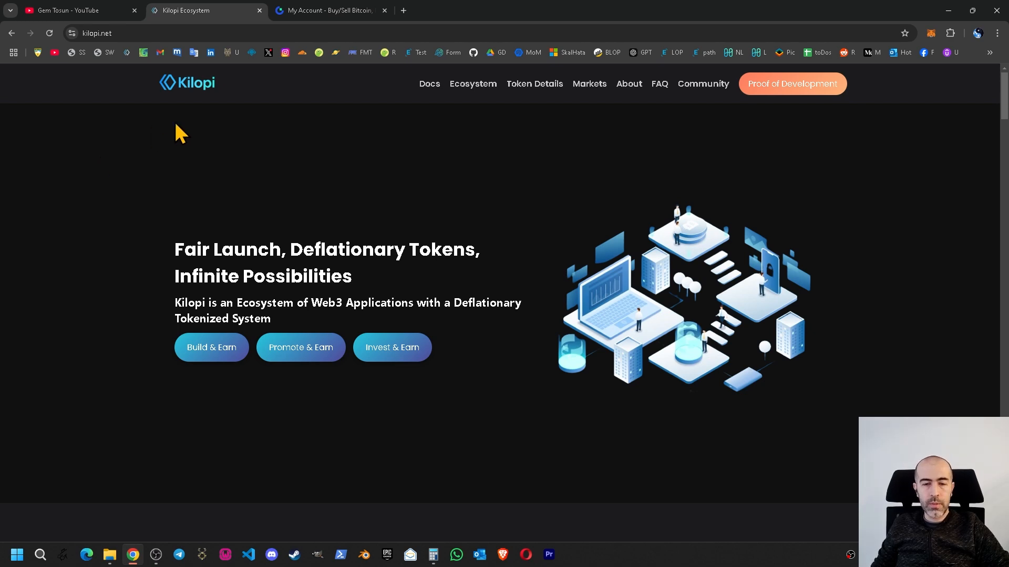
pyautogui.click(478, 87)
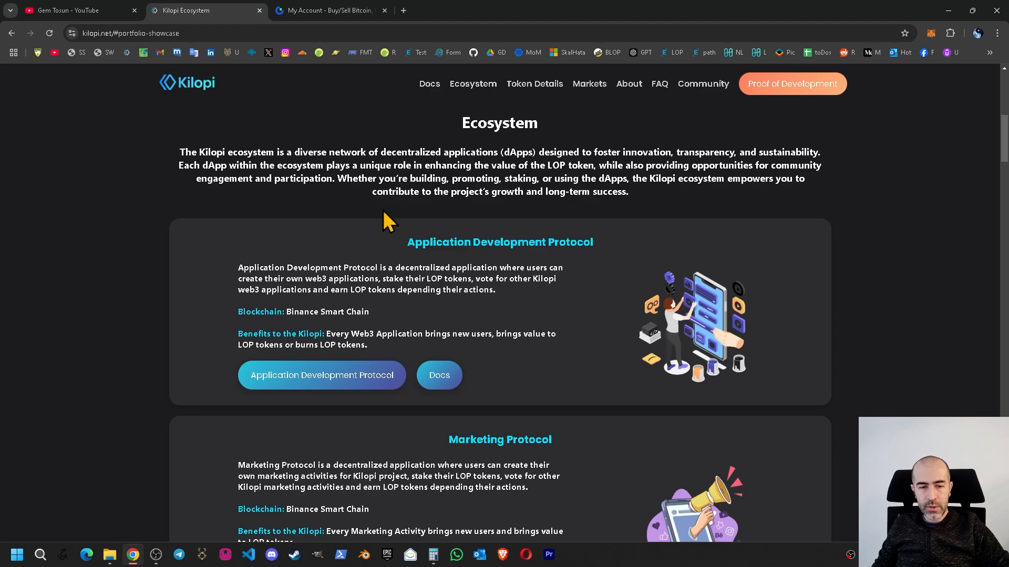
pyautogui.scroll(-10, 387, 218)
pyautogui.scroll(-17, 463, 216)
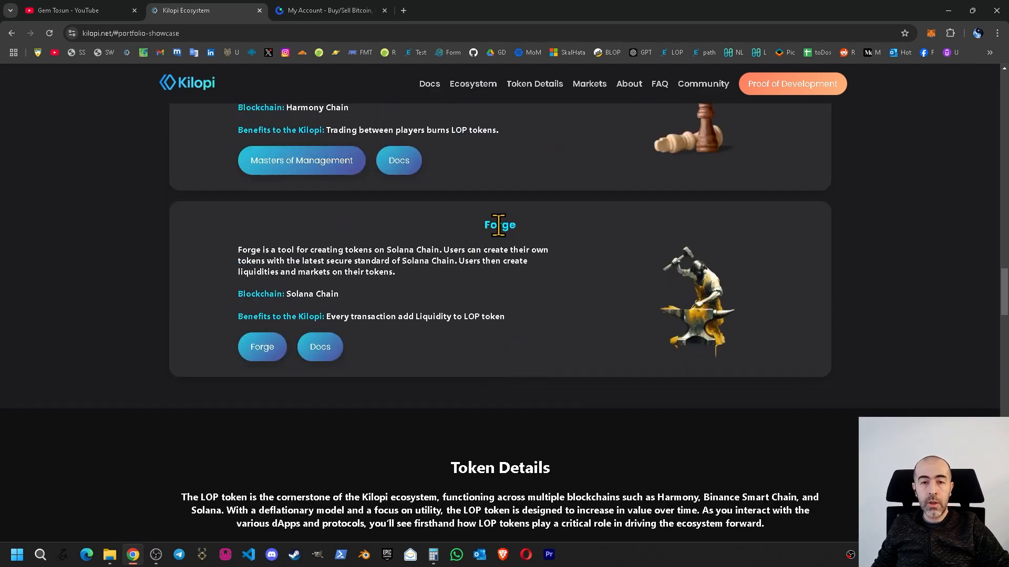
pyautogui.click(266, 348)
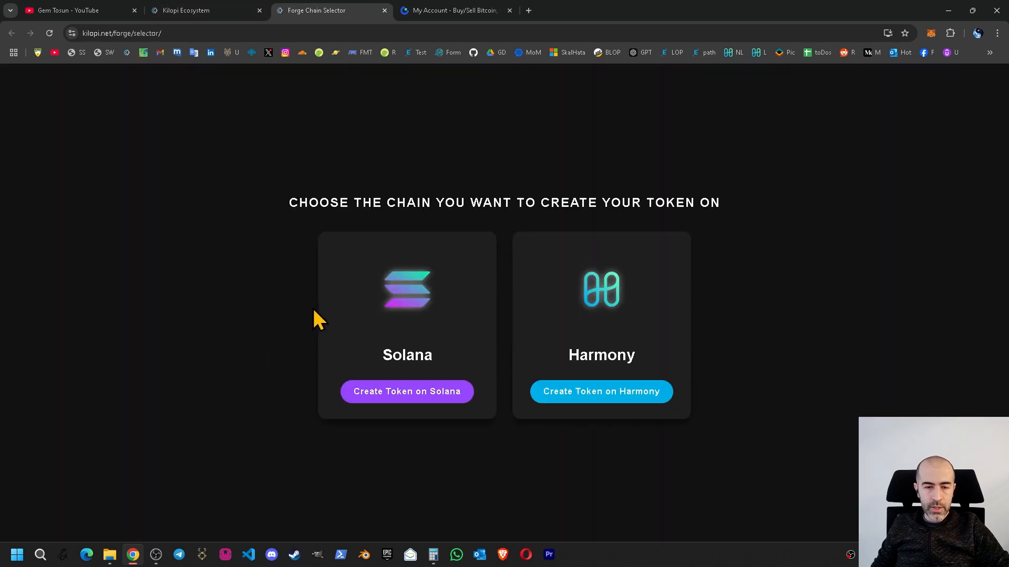
pyautogui.click(609, 388)
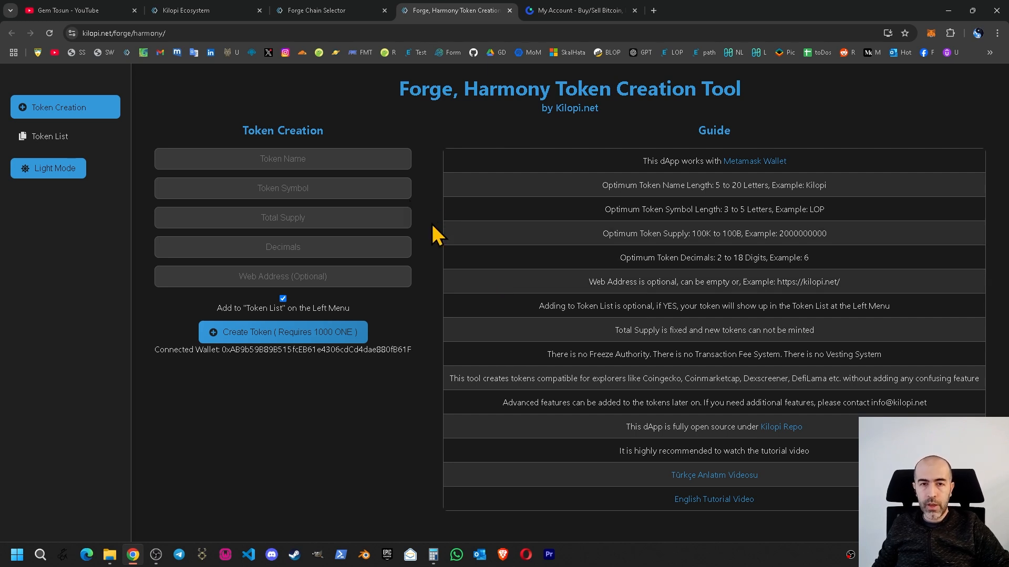
pyautogui.click(260, 11)
pyautogui.click(259, 10)
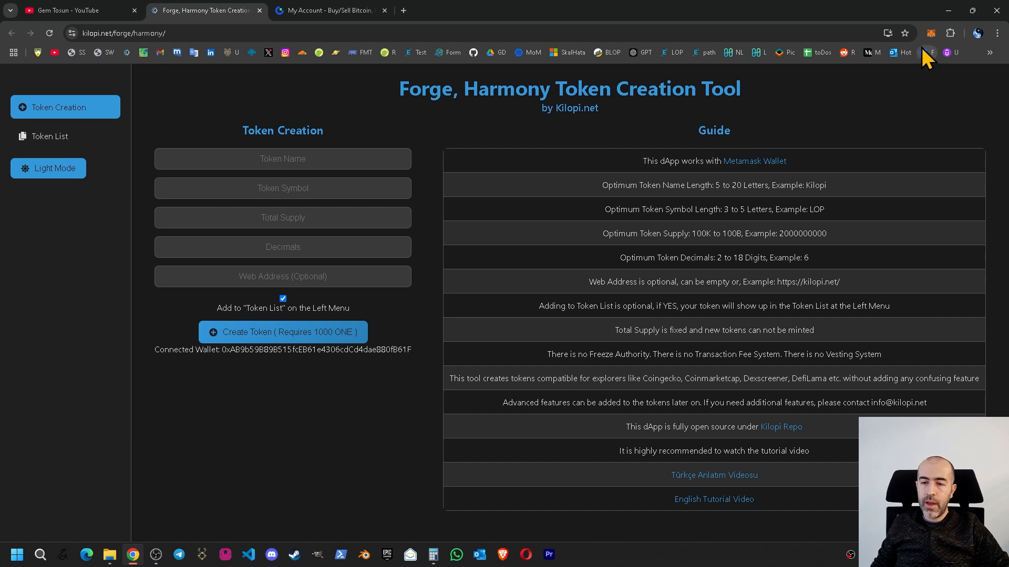
# Step: Check in the MetaMask wallet which network is selected and which networks are enabled
pyautogui.moveTo(642, 161); pyautogui.dragTo(723, 160)
pyautogui.click(724, 160)
pyautogui.click(930, 33)
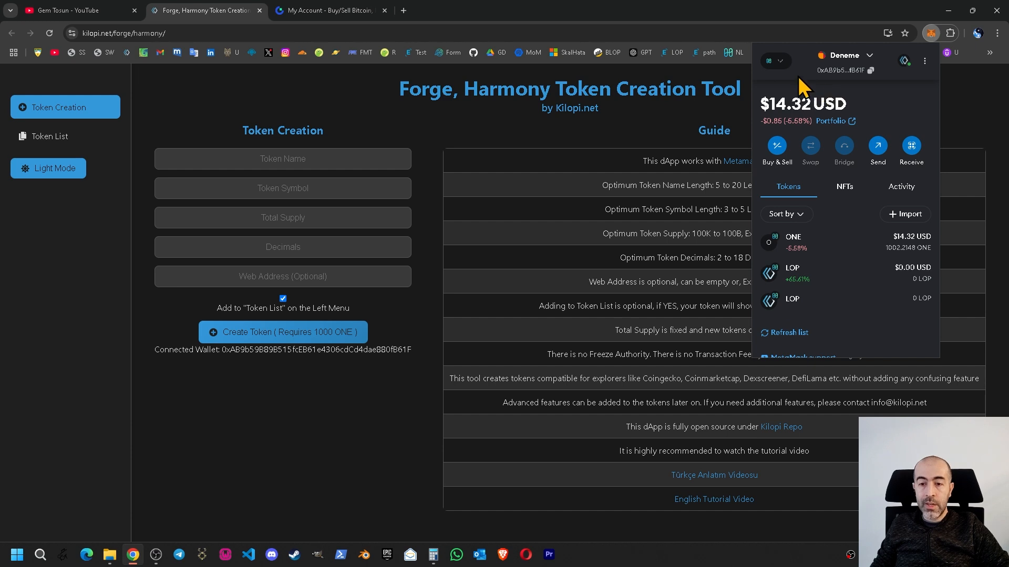
pyautogui.click(775, 61)
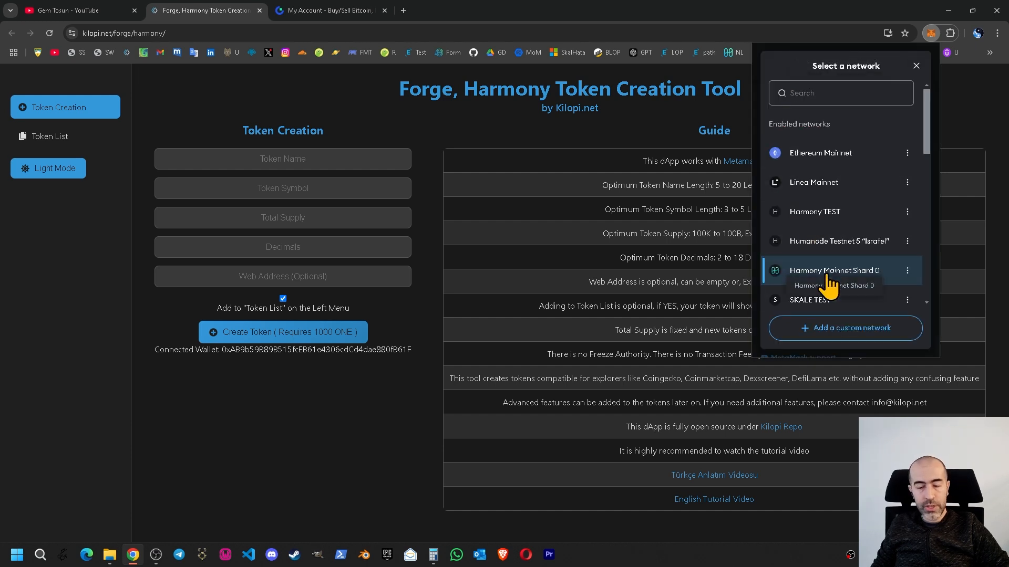
pyautogui.click(917, 67)
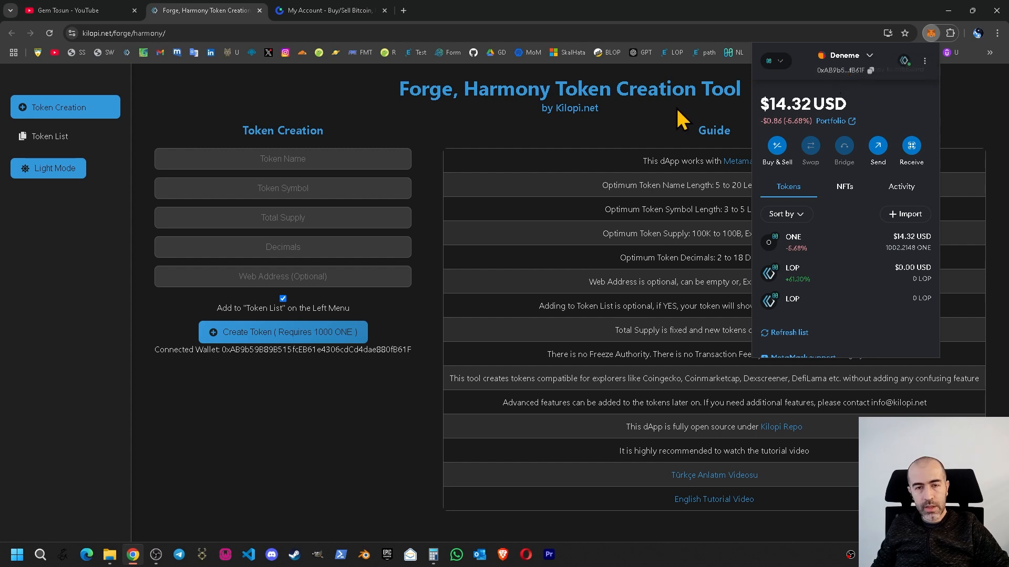
pyautogui.click(647, 143)
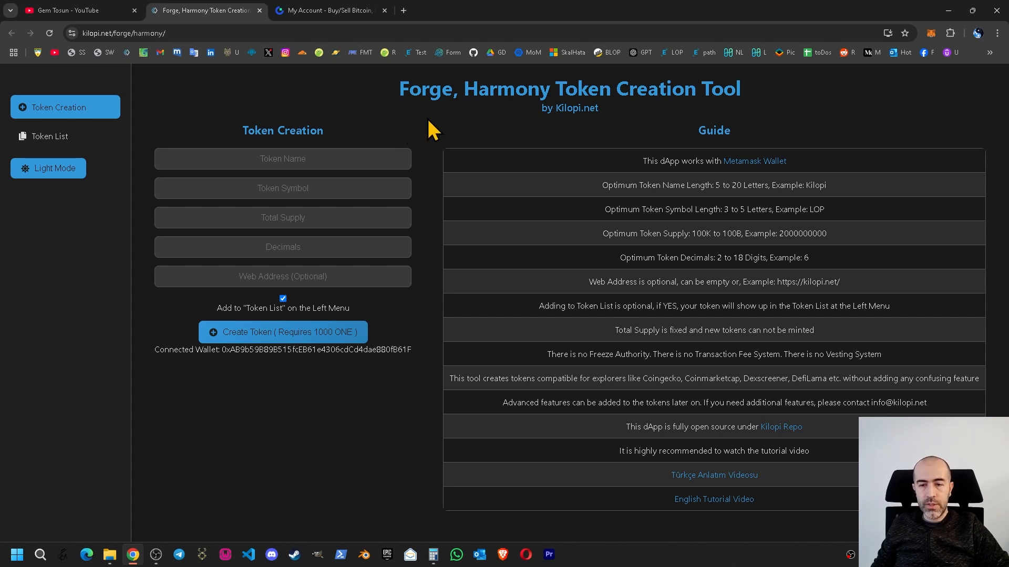
# Step: Visit the MetaMask website linked in the guide, and look through the wallet's network list for Harmony
pyautogui.click(758, 163)
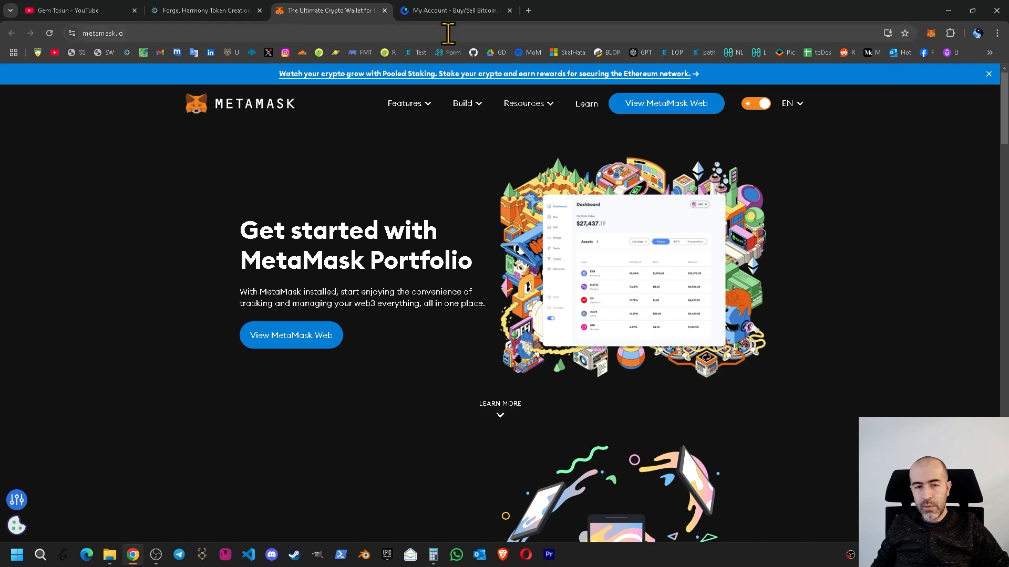
pyautogui.click(384, 11)
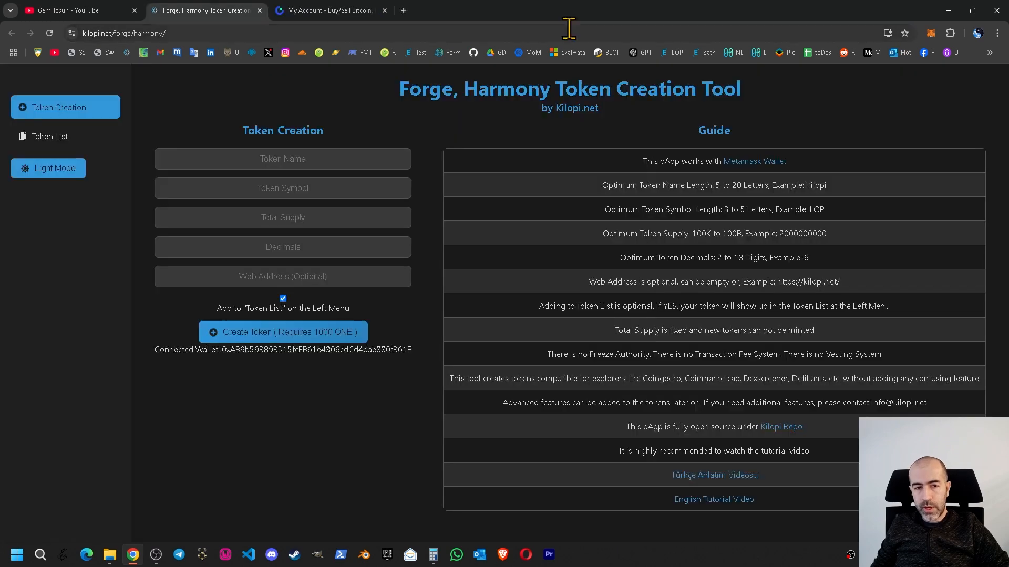
pyautogui.click(931, 34)
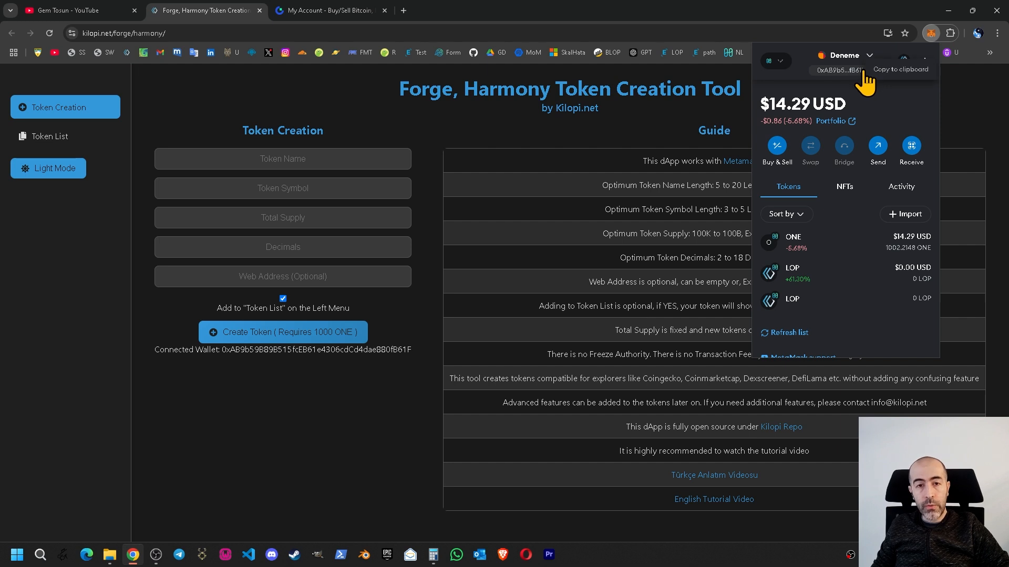
pyautogui.click(773, 61)
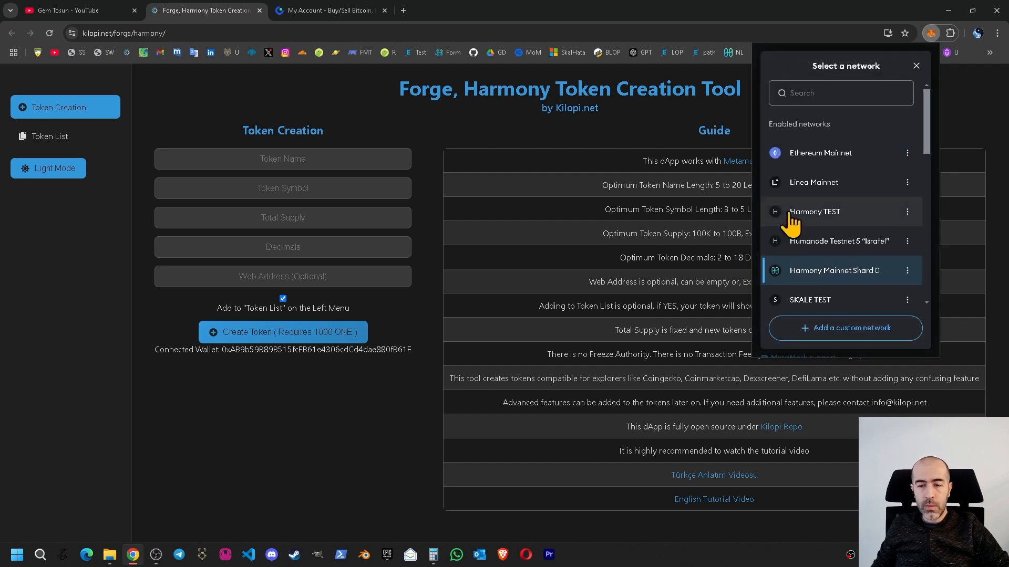
pyautogui.click(915, 66)
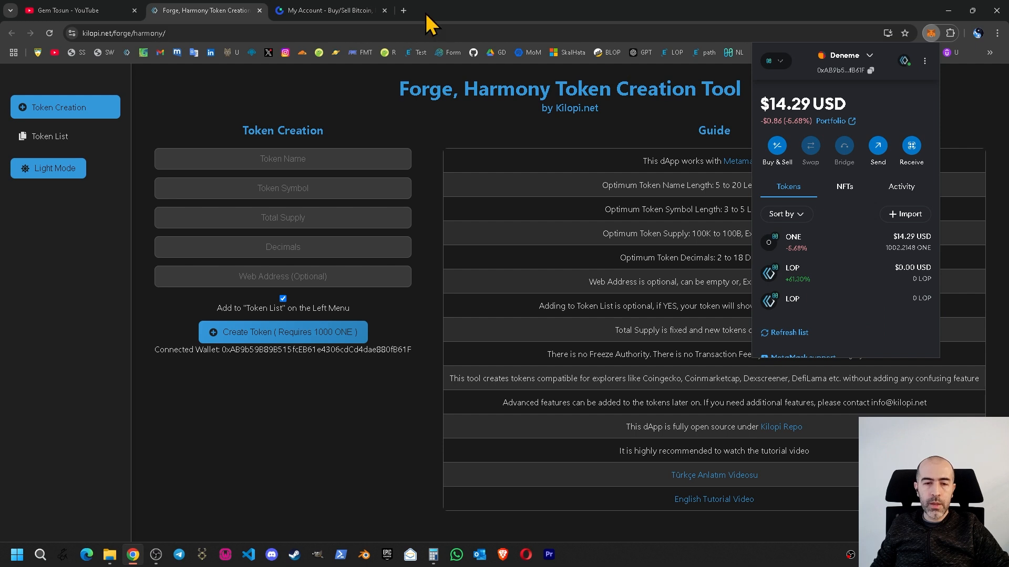
# Step: Search chainlist.org for "harmony" networks, and close the site after viewing them
pyautogui.click(403, 11)
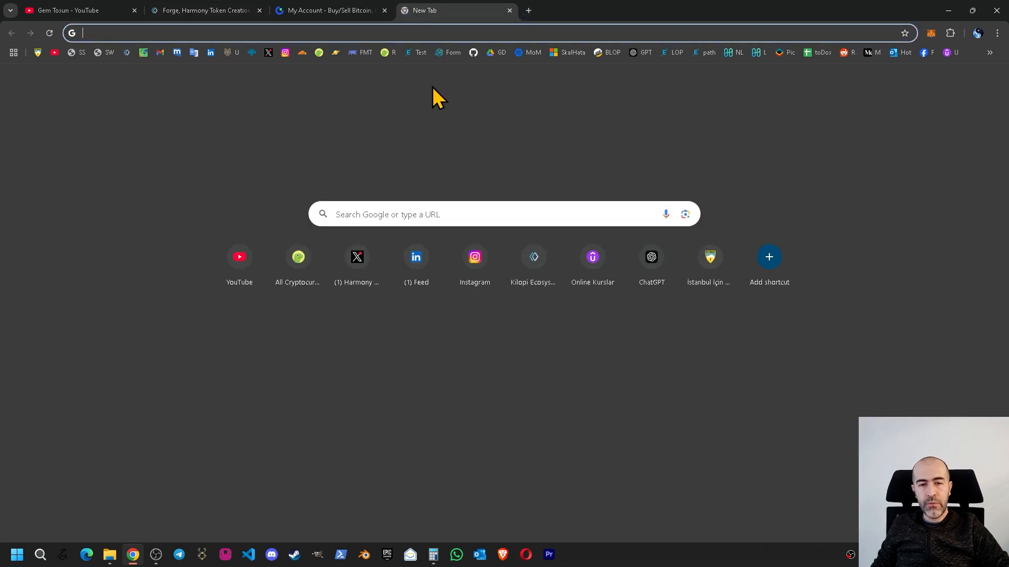
pyautogui.write('chain')
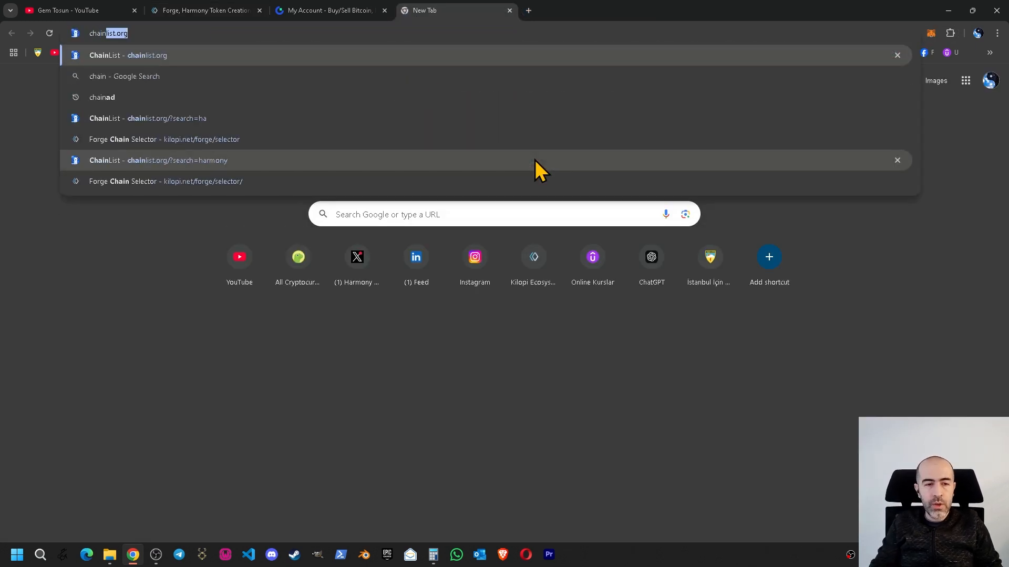
pyautogui.press('Return')
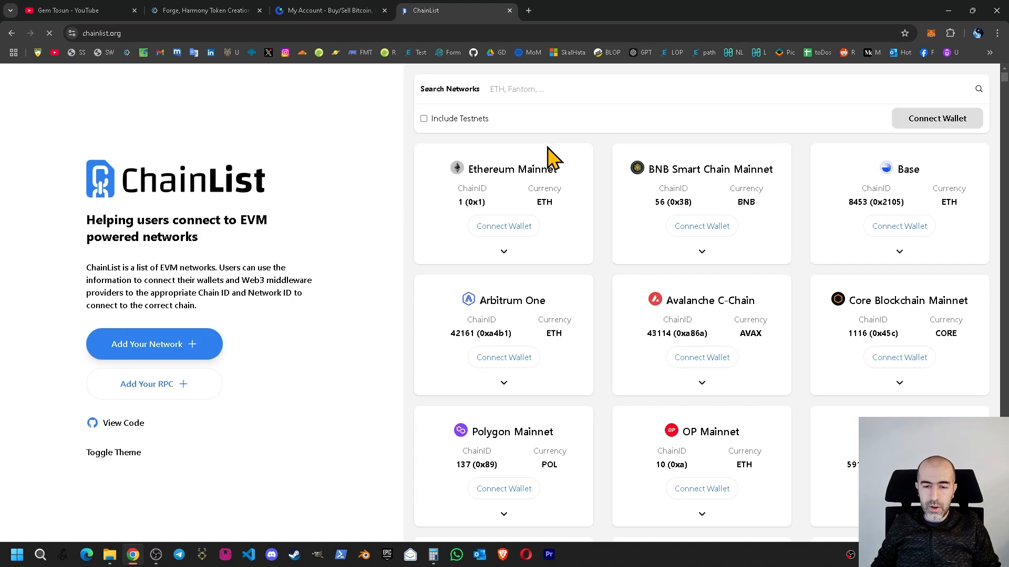
pyautogui.write('harmony')
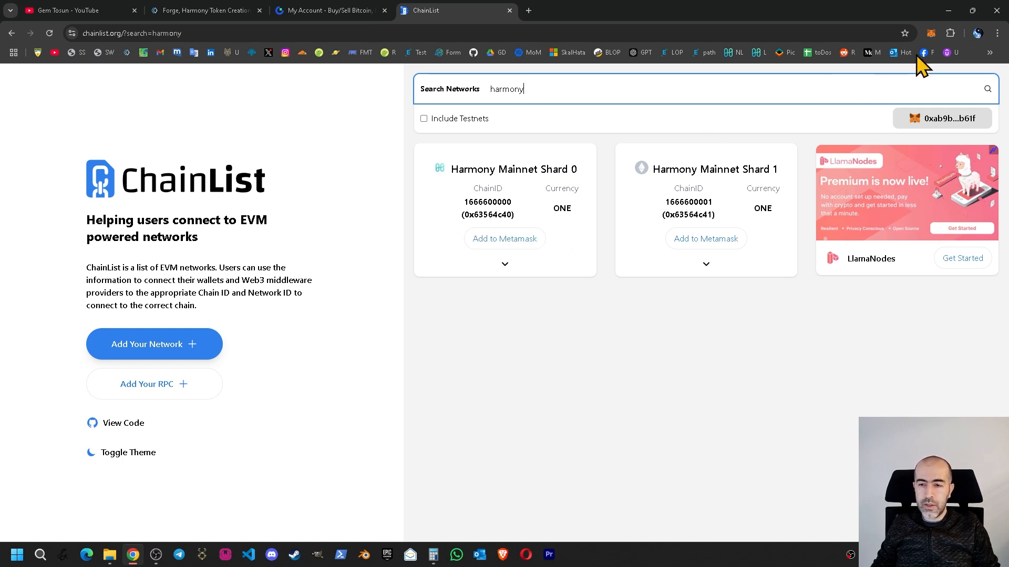
pyautogui.click(510, 10)
# Step: Search the web for "harmony metamask" and examine the endpoint table in Harmony's guide for adding the network to MetaMask
pyautogui.click(404, 10)
pyautogui.write('harom')
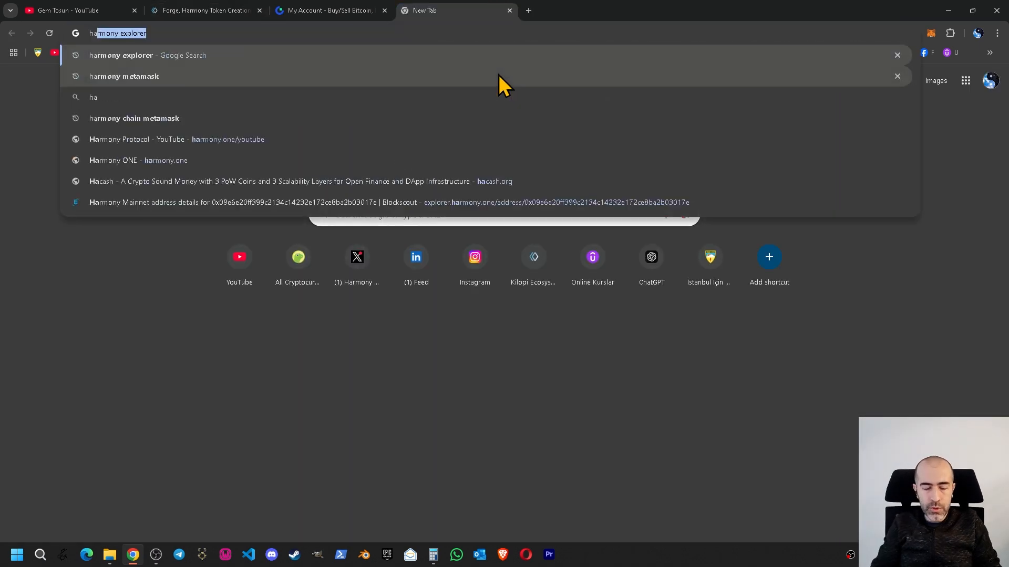
pyautogui.press('BackSpace')
pyautogui.press('BackSpace')
pyautogui.write('mony meta')
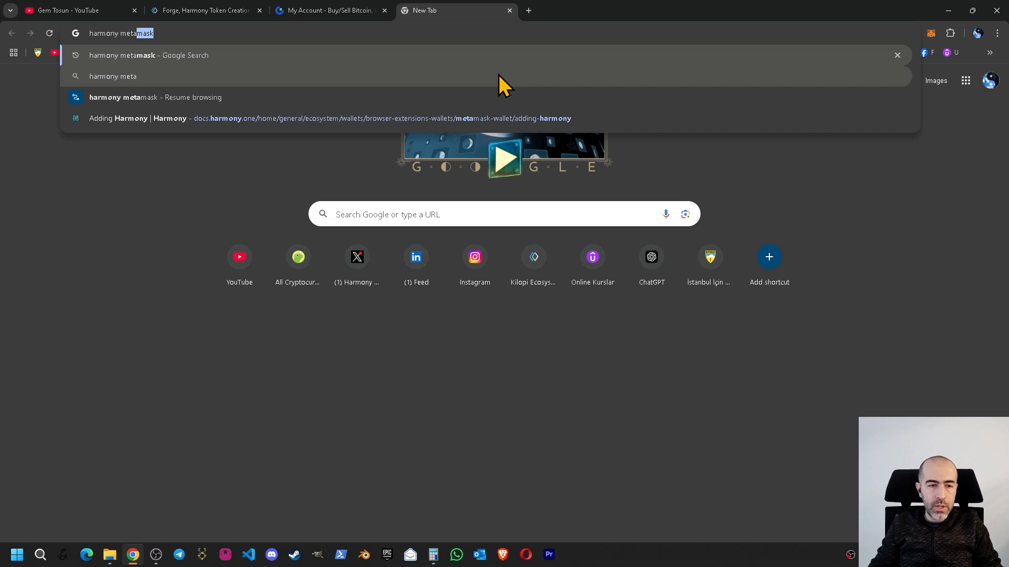
pyautogui.press('Return')
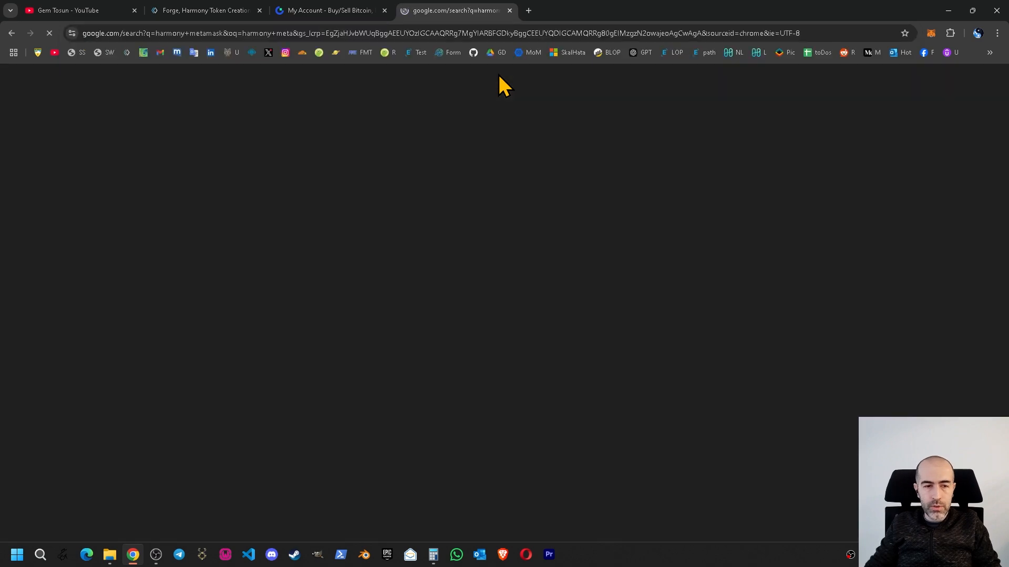
pyautogui.click(170, 210)
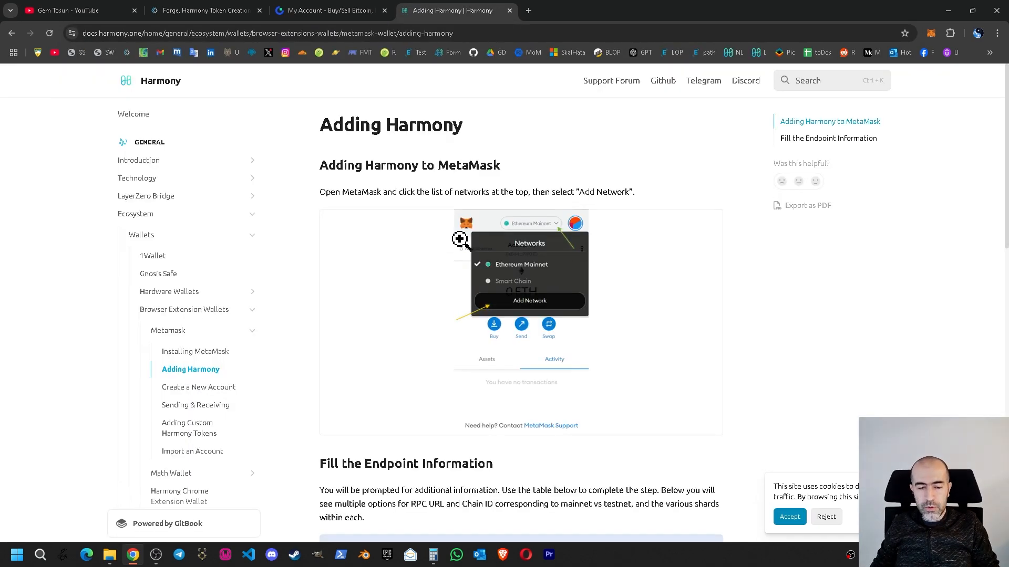
pyautogui.scroll(-9, 462, 239)
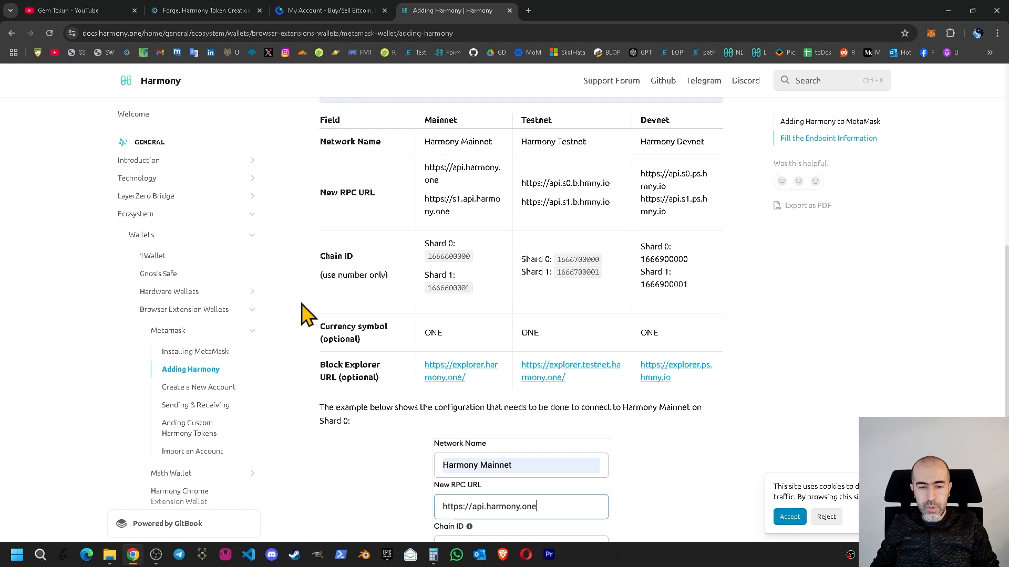
# Step: View MetaMask's custom network form and enabled network list without adding anything, and close the Harmony documentation
pyautogui.click(930, 34)
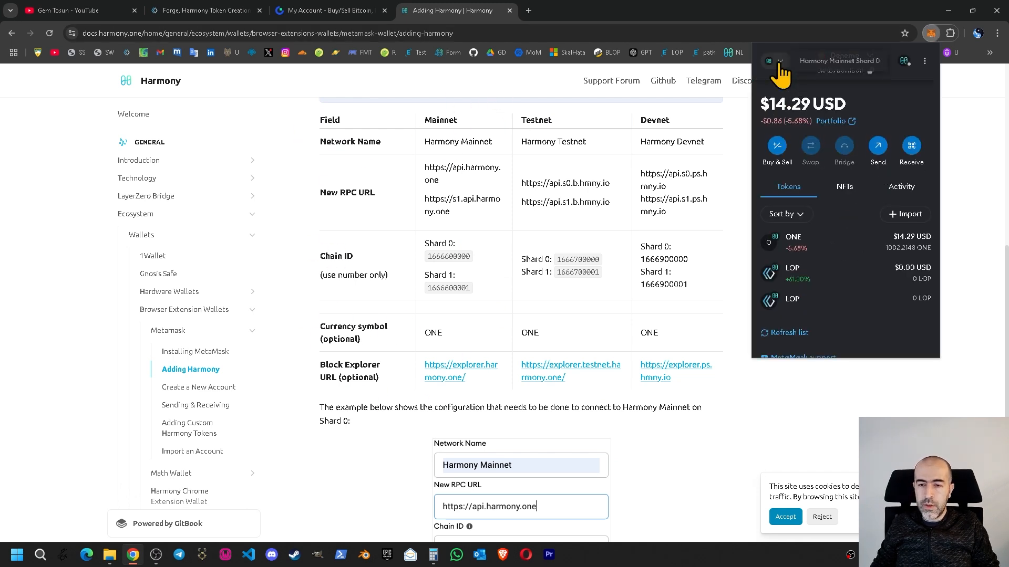
pyautogui.click(778, 61)
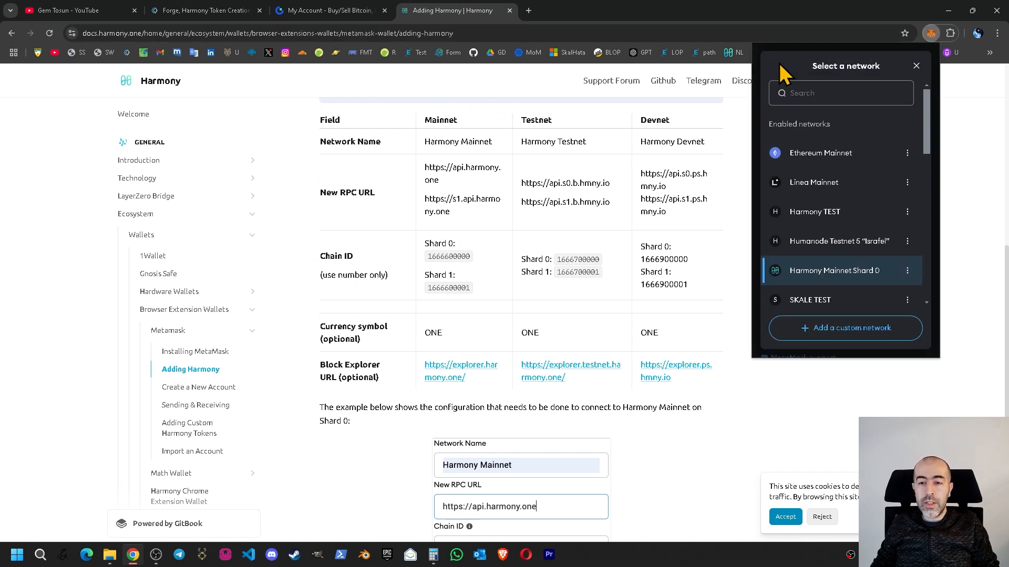
pyautogui.click(855, 336)
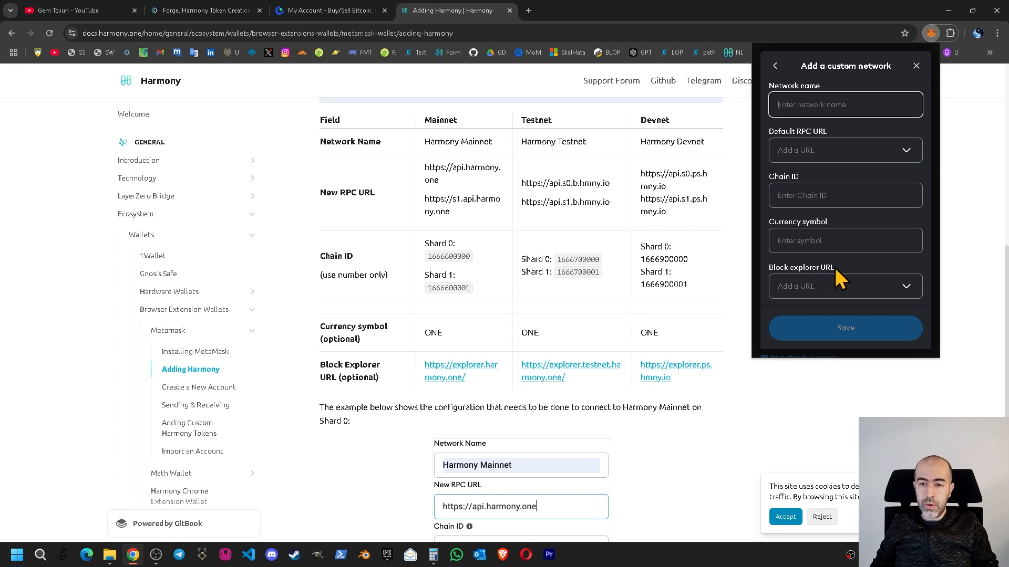
pyautogui.click(916, 66)
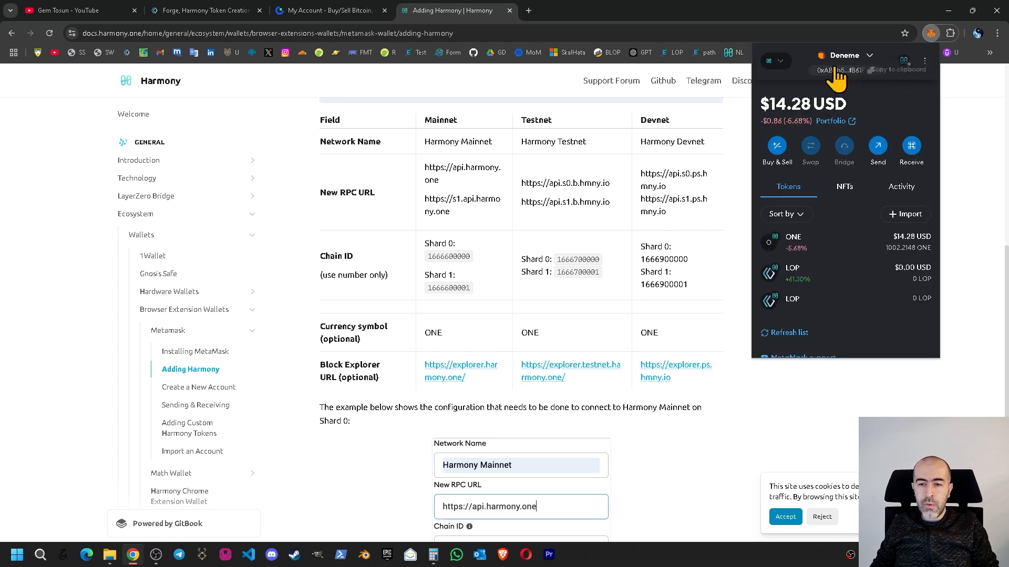
pyautogui.click(776, 61)
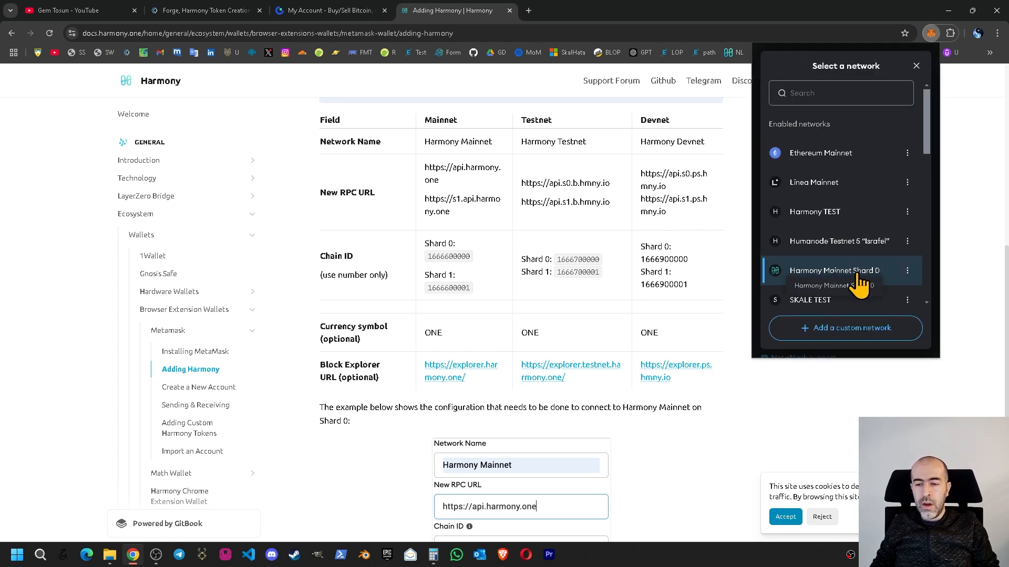
pyautogui.click(916, 66)
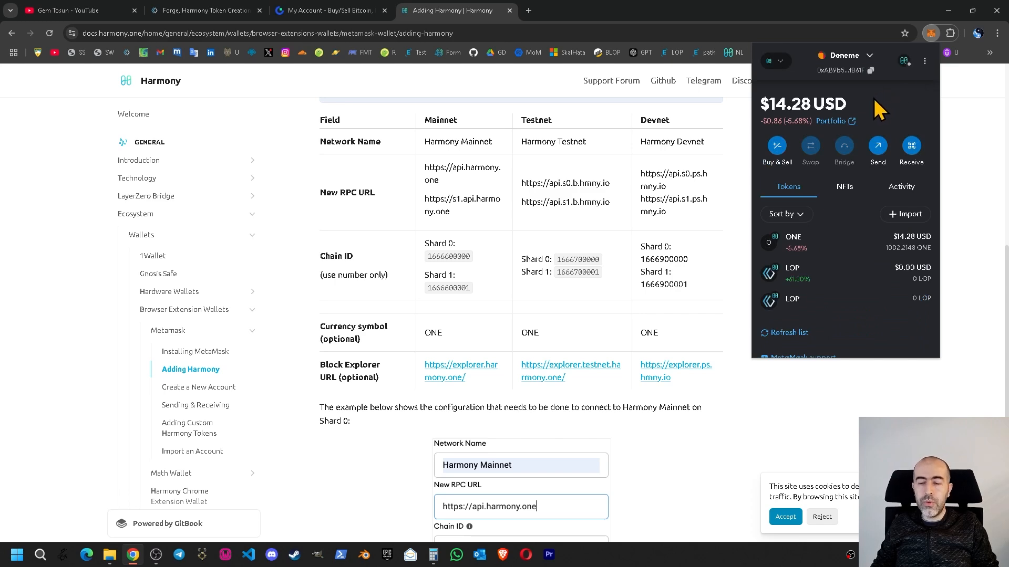
pyautogui.click(509, 11)
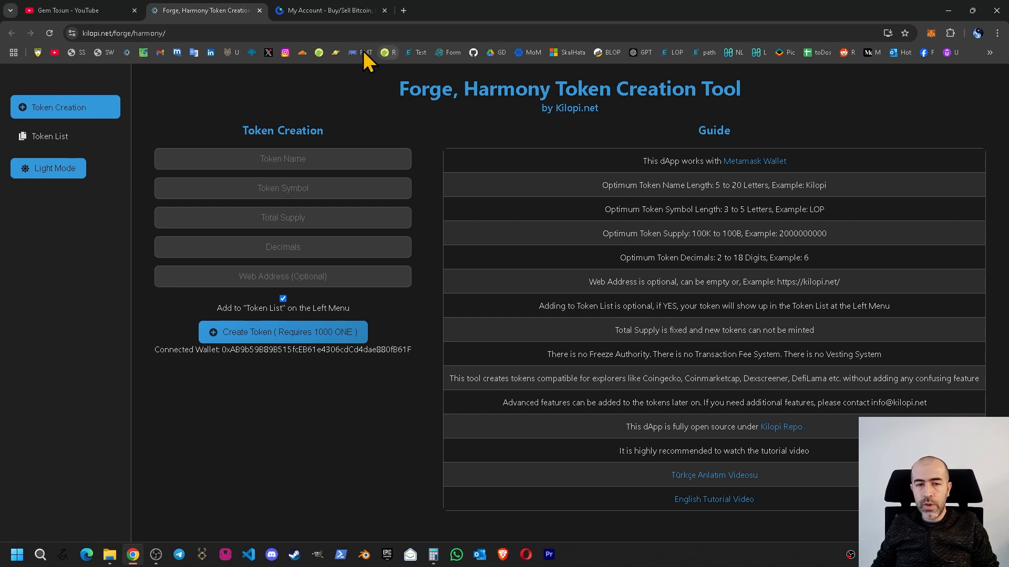
# Step: Switch to the Gate.io spot account and check the MetaMask wallet's ONE balance
pyautogui.click(331, 10)
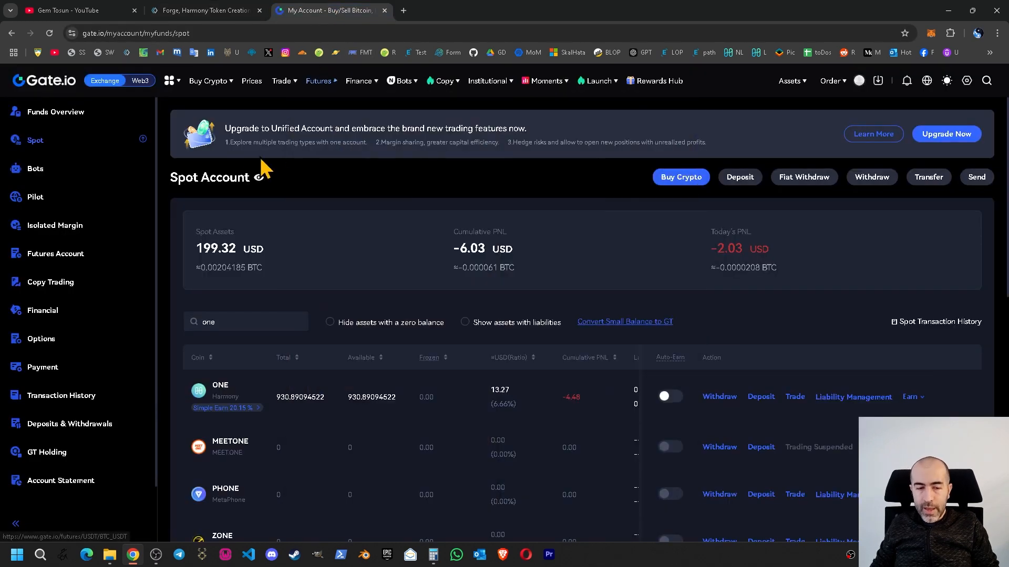
pyautogui.click(930, 34)
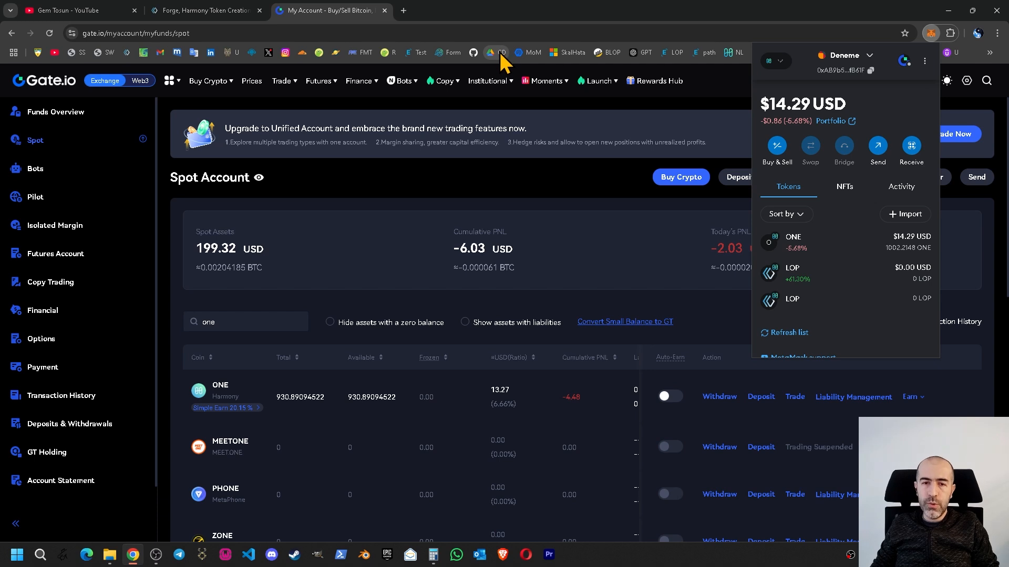
pyautogui.click(381, 201)
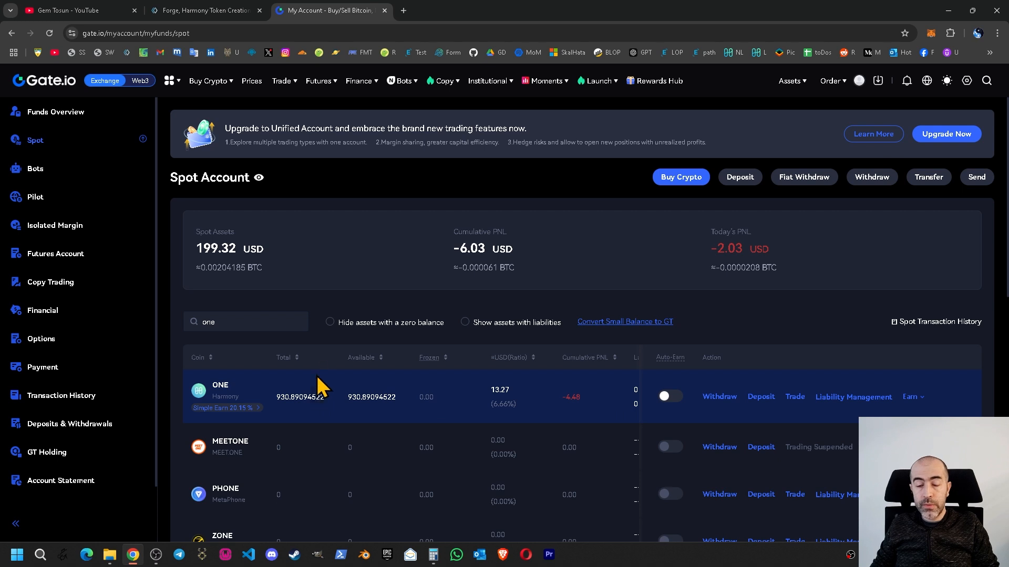
# Step: Copy the Deneme account's wallet address from MetaMask
pyautogui.click(931, 33)
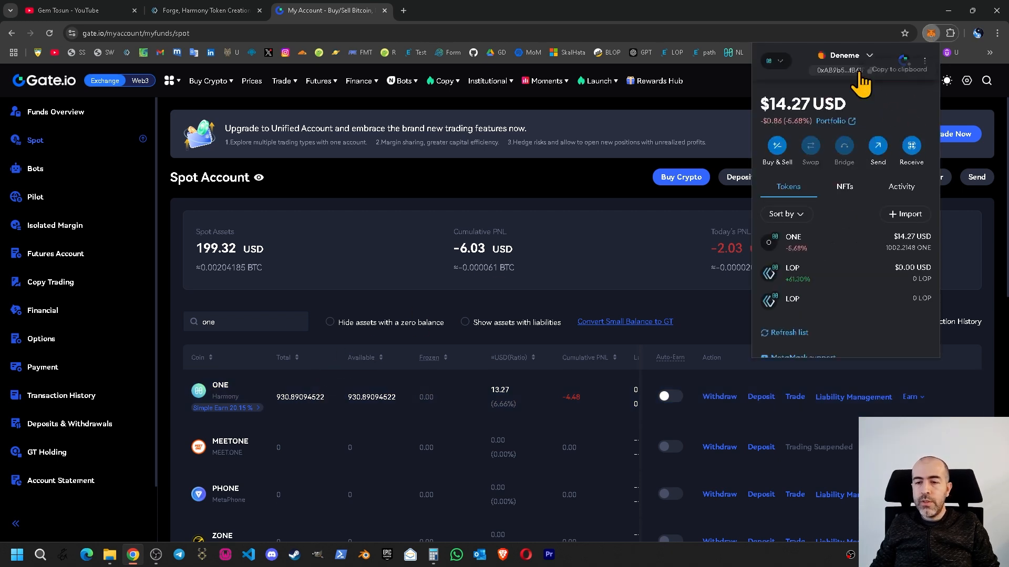
pyautogui.click(854, 77)
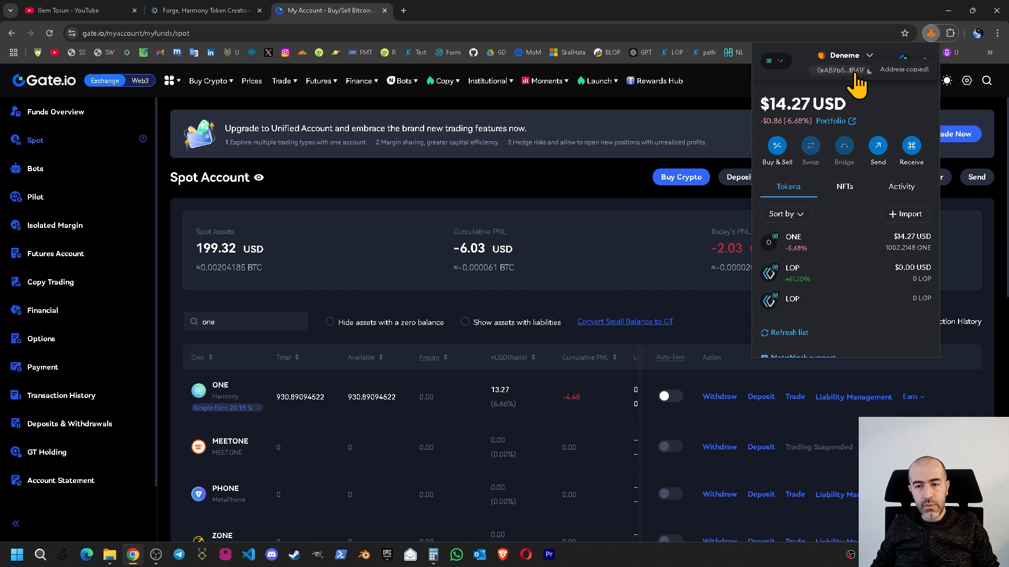
pyautogui.click(588, 267)
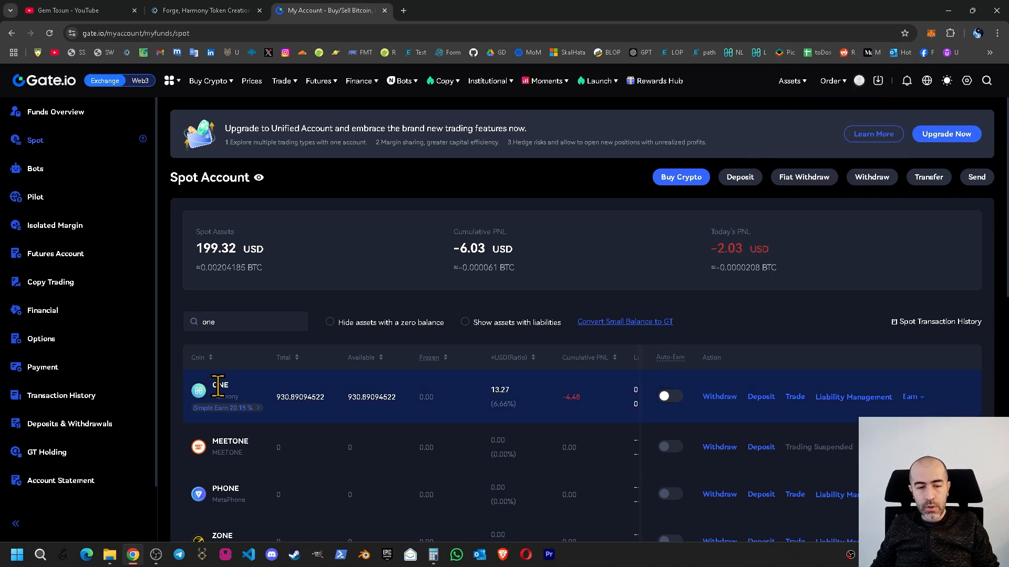
# Step: Open the ONE withdrawal form on Gate.io and try the copied 0x-format wallet address as the destination
pyautogui.click(707, 397)
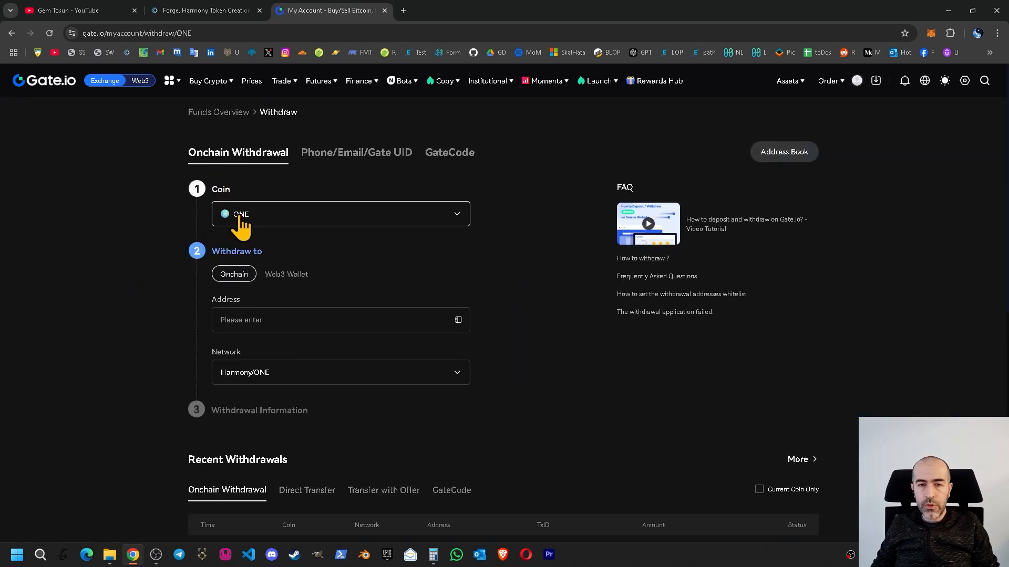
pyautogui.click(233, 319)
pyautogui.hotkey('ctrl', 'v')
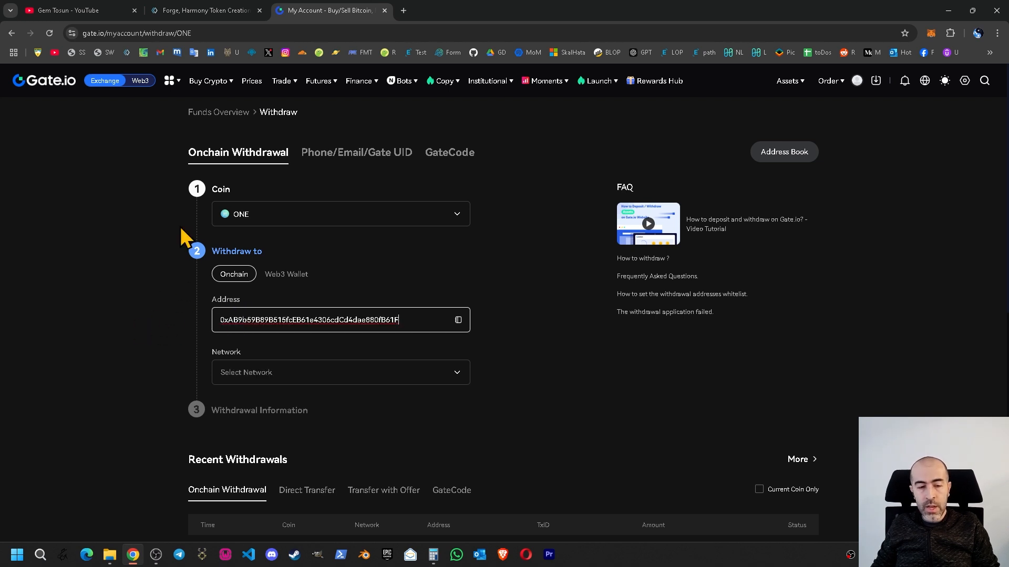
pyautogui.click(131, 275)
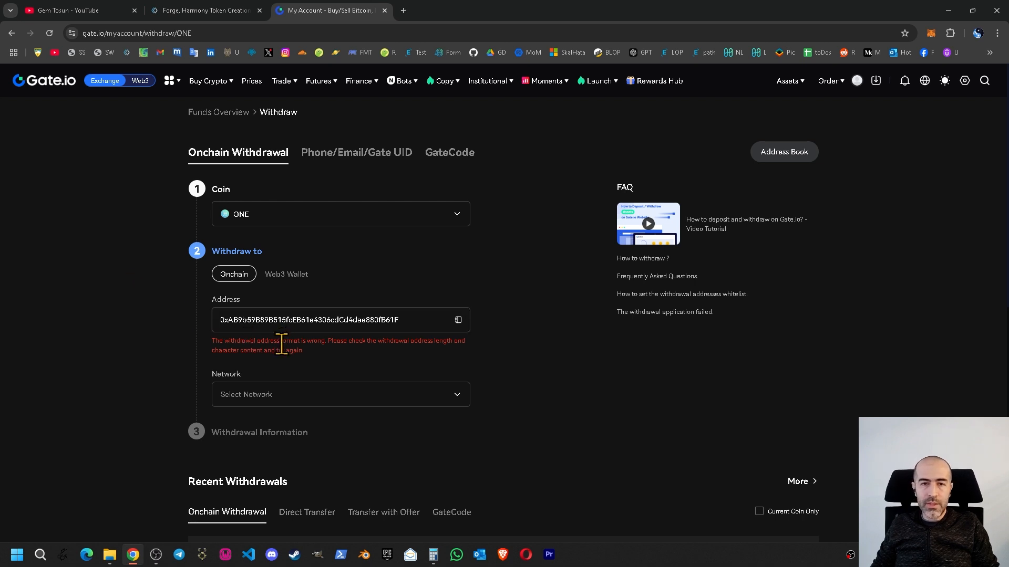
pyautogui.moveTo(250, 340); pyautogui.dragTo(303, 350)
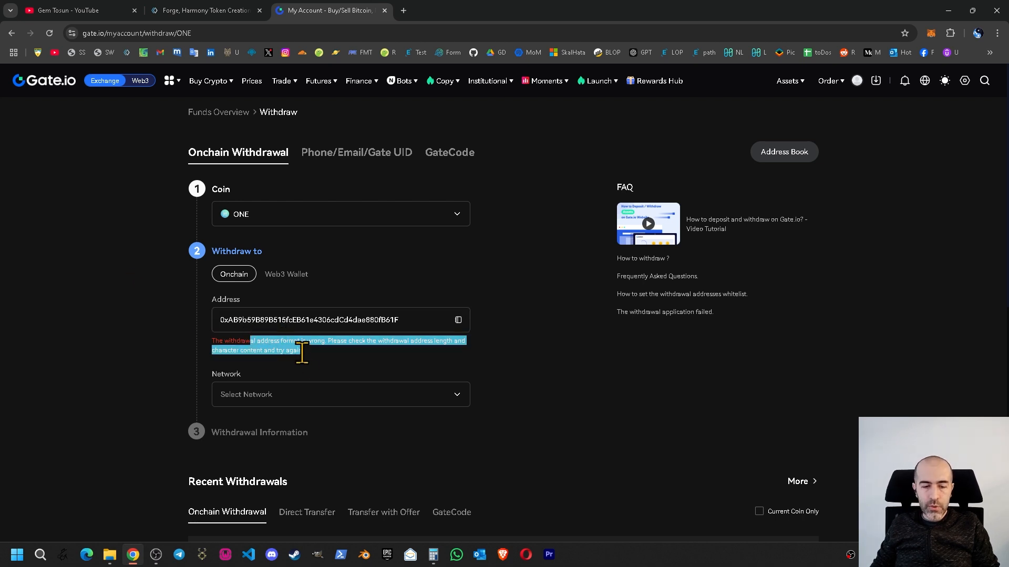
pyautogui.click(142, 358)
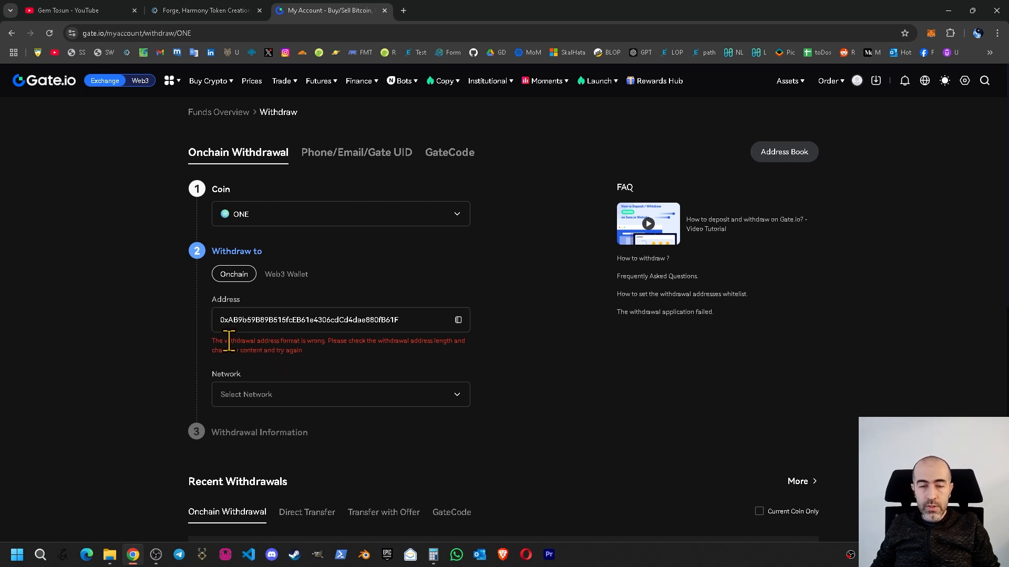
# Step: Search the web for "explorer harmony" and visit the Harmony Mainnet blockchain explorer
pyautogui.click(931, 33)
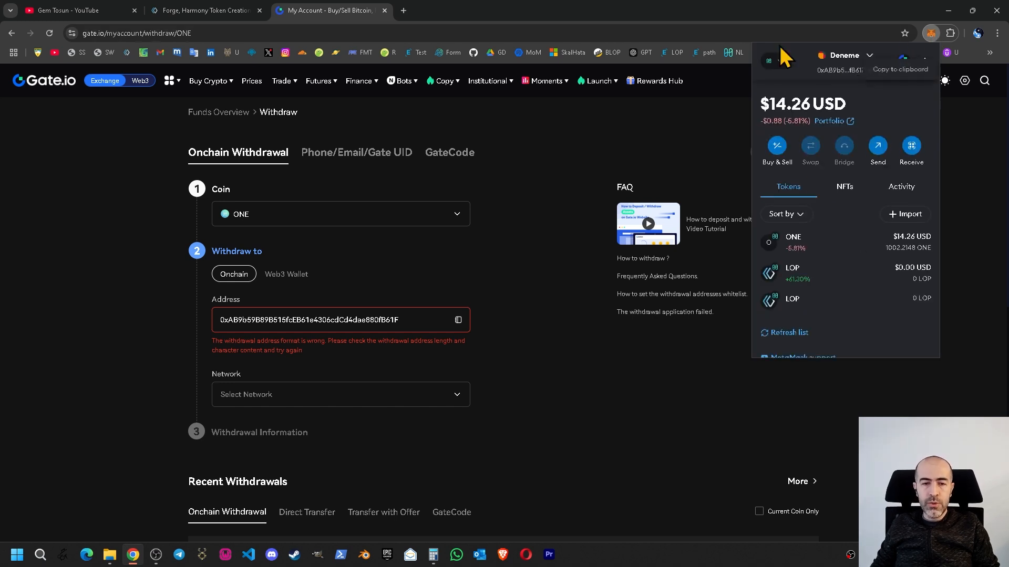
pyautogui.click(404, 11)
pyautogui.write('explo')
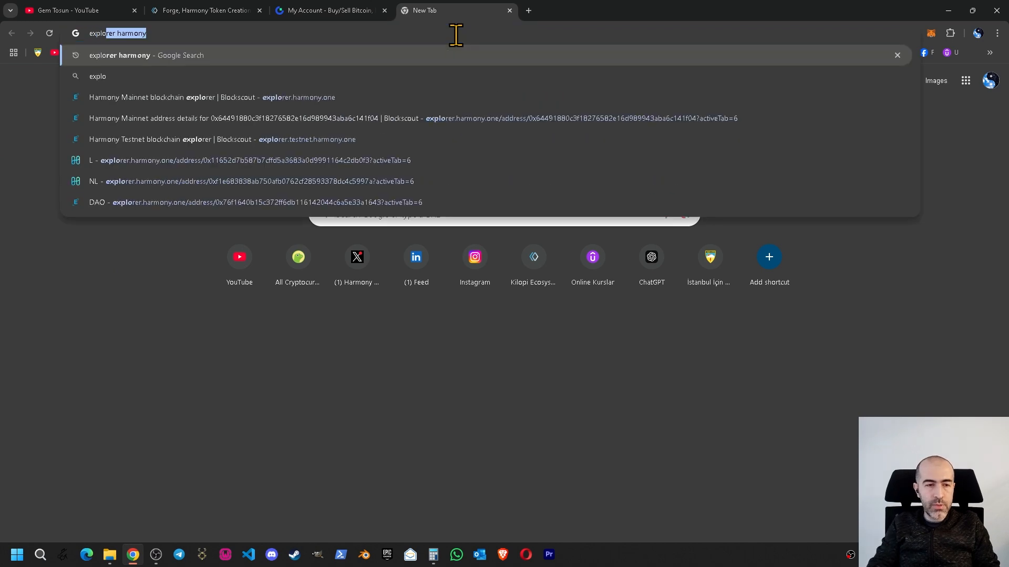
pyautogui.press('Return')
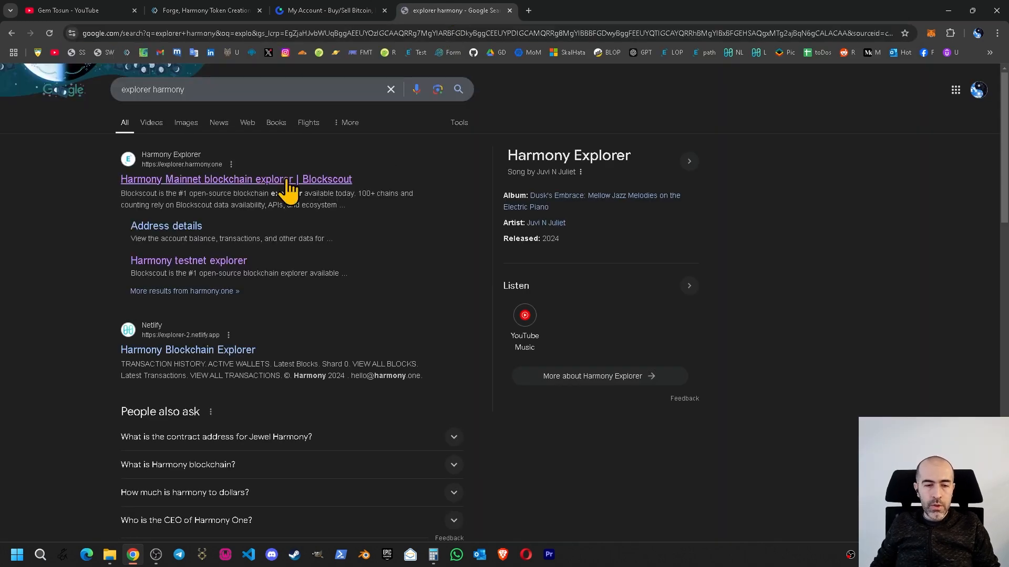
pyautogui.click(293, 195)
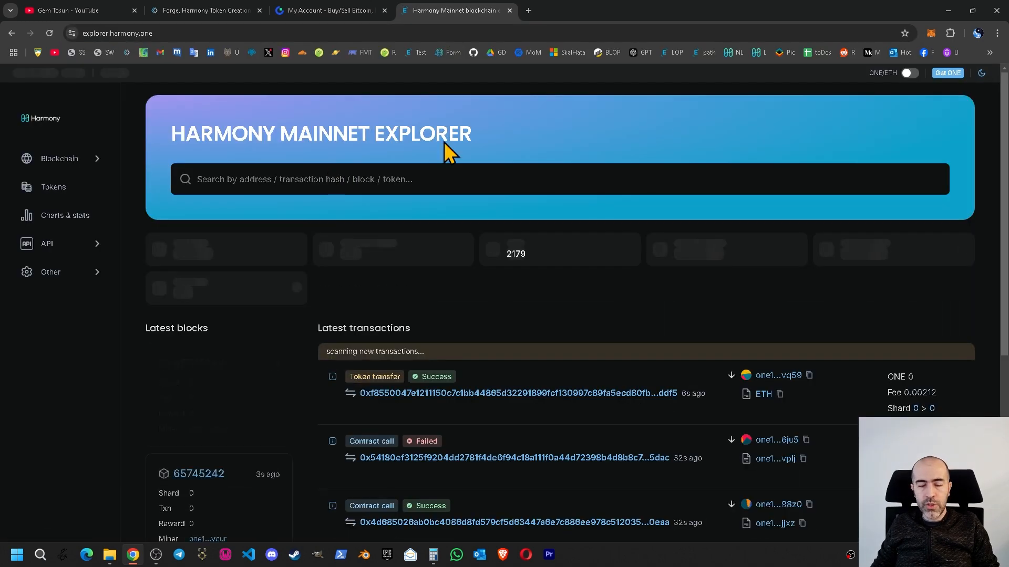
# Step: Look up the MetaMask wallet address in the Harmony explorer and open its Shard 0 address details
pyautogui.click(932, 33)
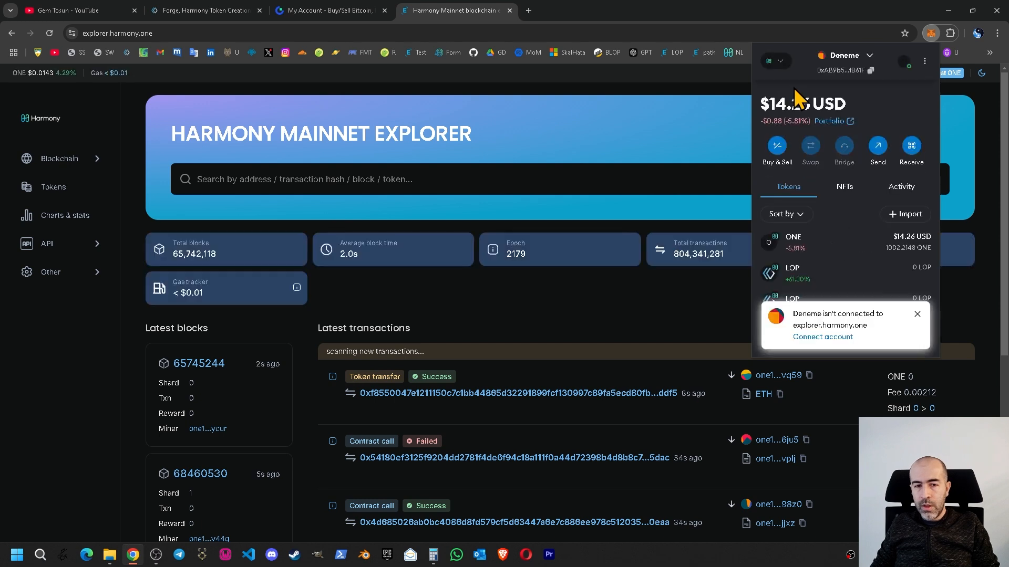
pyautogui.click(856, 74)
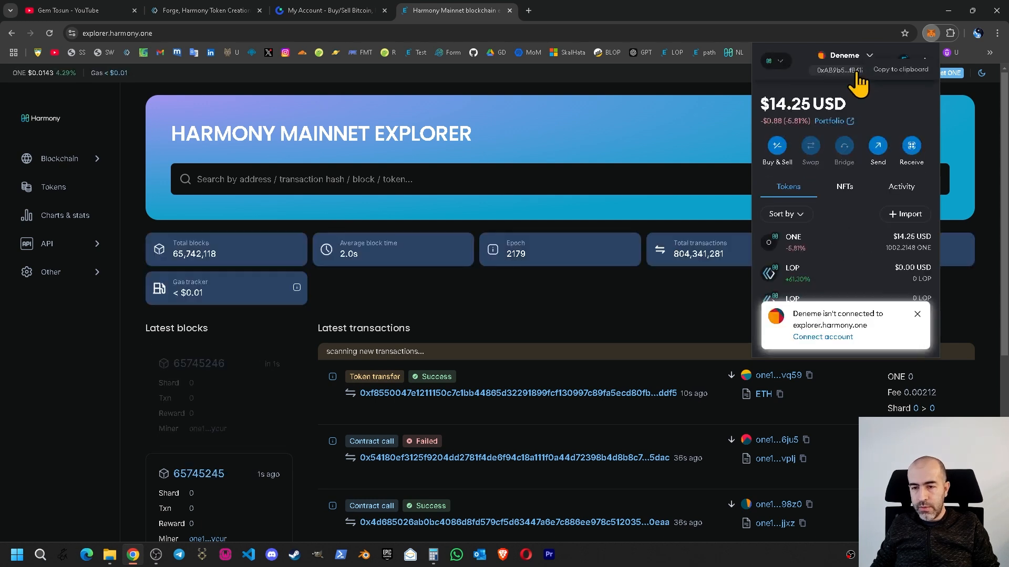
pyautogui.click(527, 176)
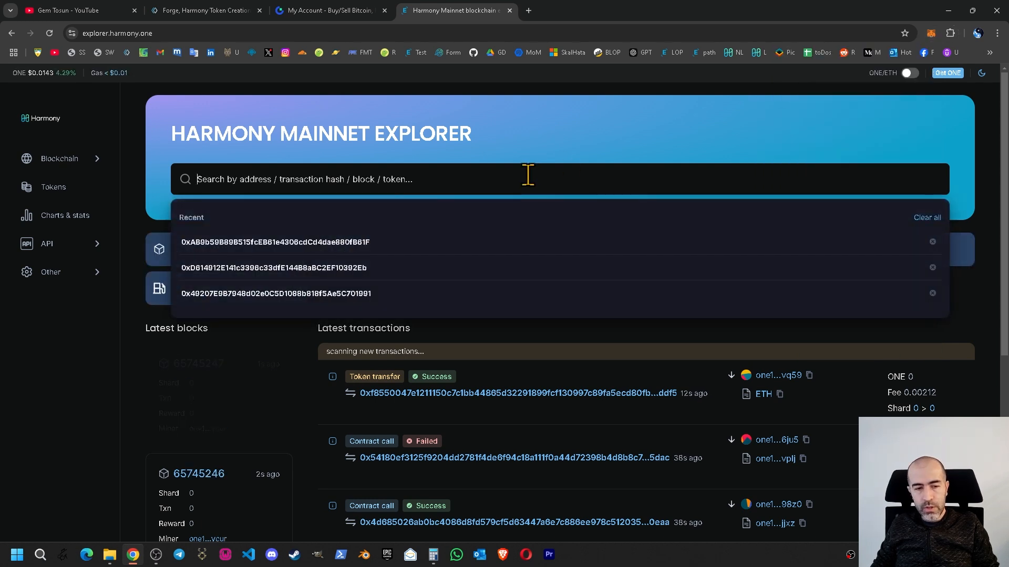
pyautogui.hotkey('ctrl', 'v')
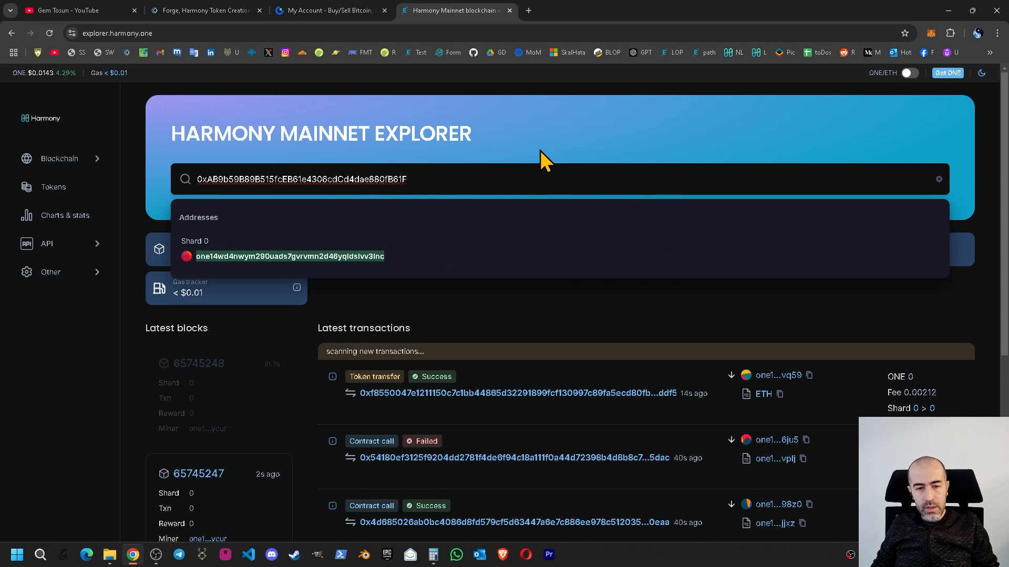
pyautogui.click(351, 257)
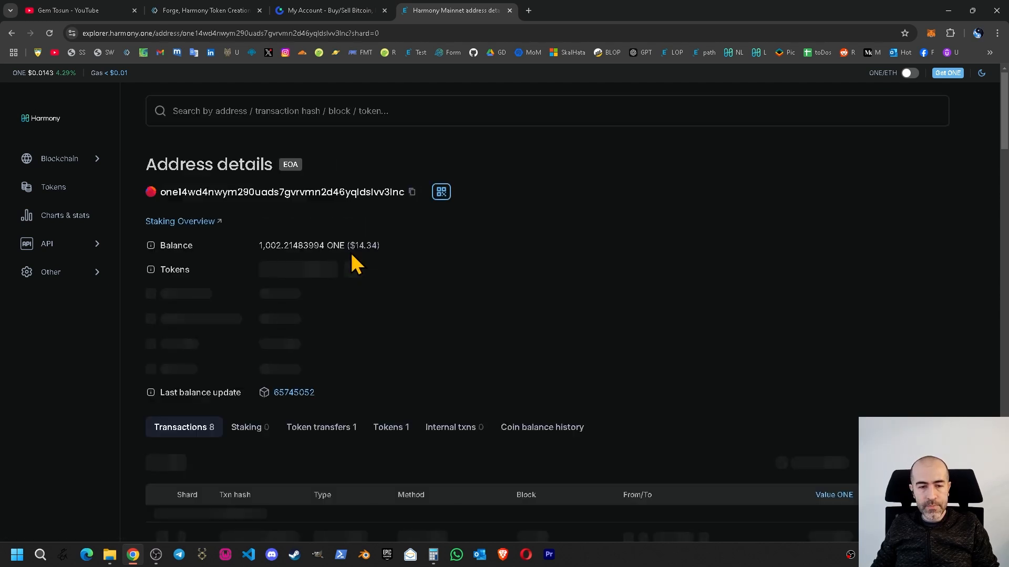
# Step: Compare the wallet address in the explorer's ONE and ETH formats, and check it against the MetaMask account
pyautogui.click(910, 74)
pyautogui.click(912, 75)
pyautogui.click(913, 75)
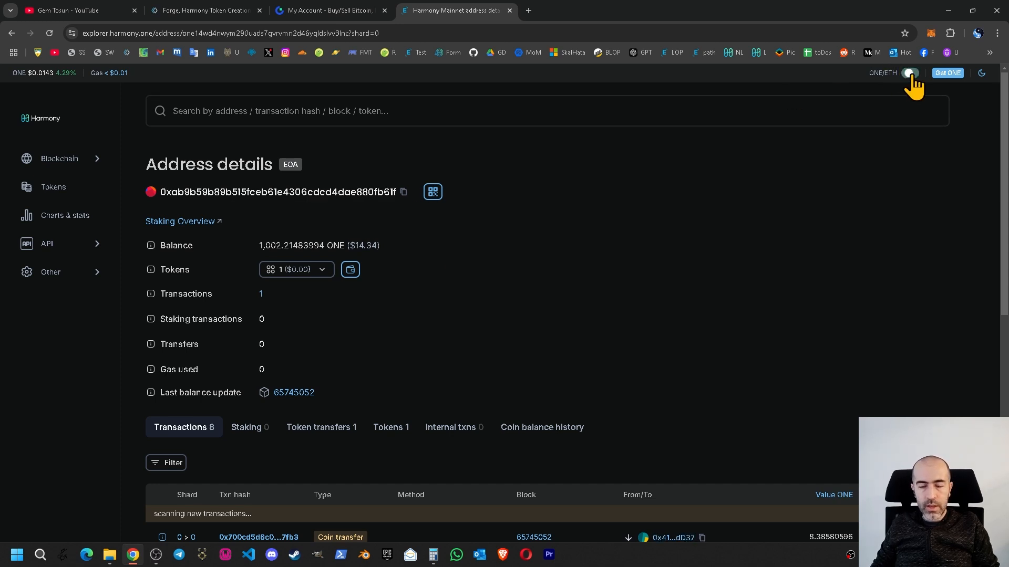
pyautogui.click(912, 75)
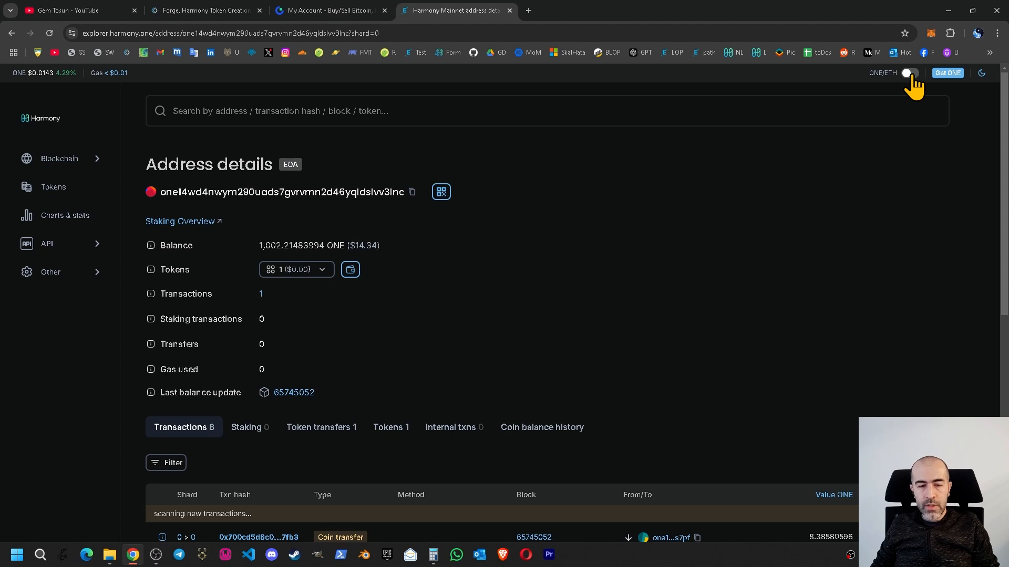
pyautogui.click(912, 75)
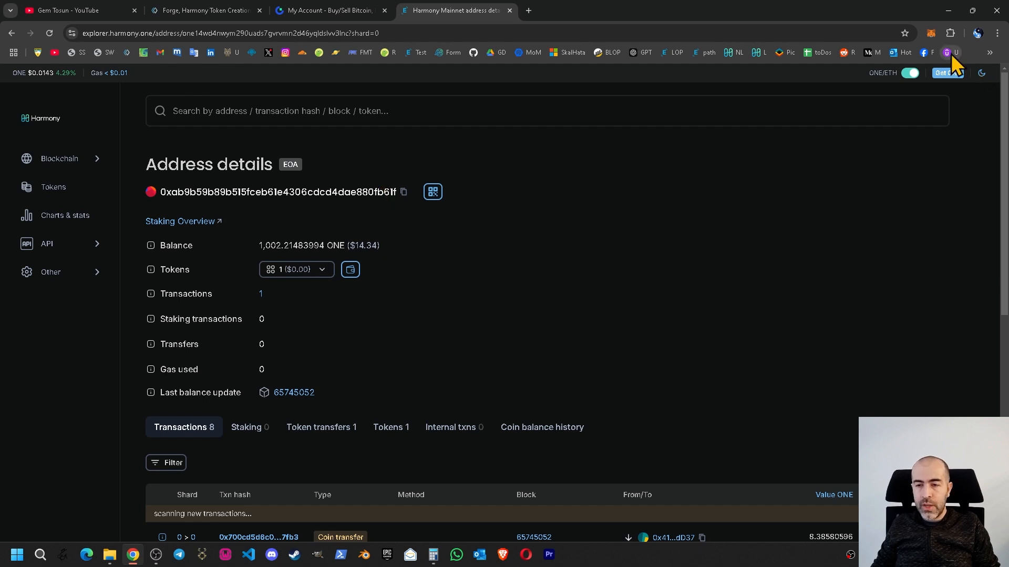
pyautogui.click(933, 35)
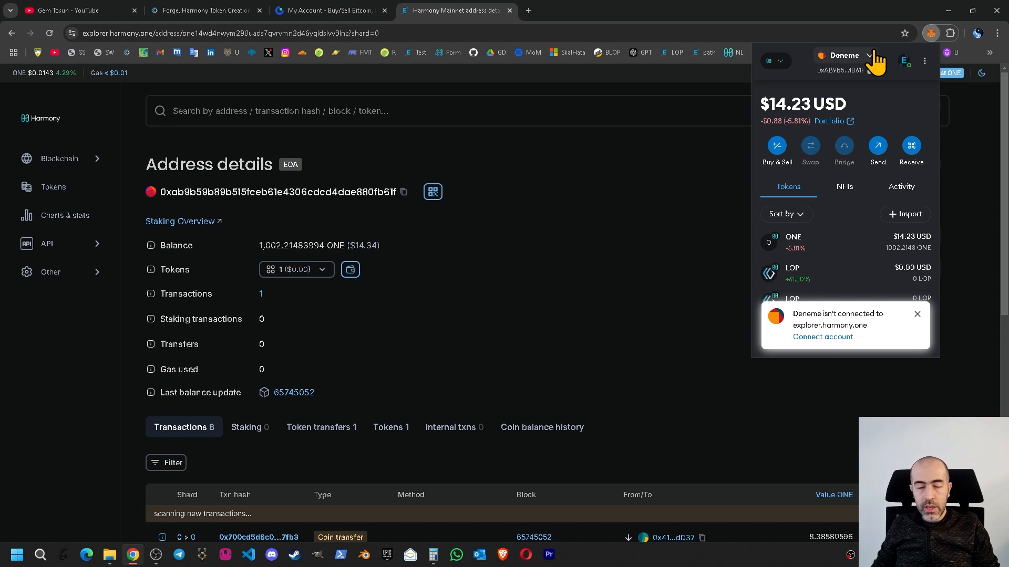
pyautogui.click(641, 191)
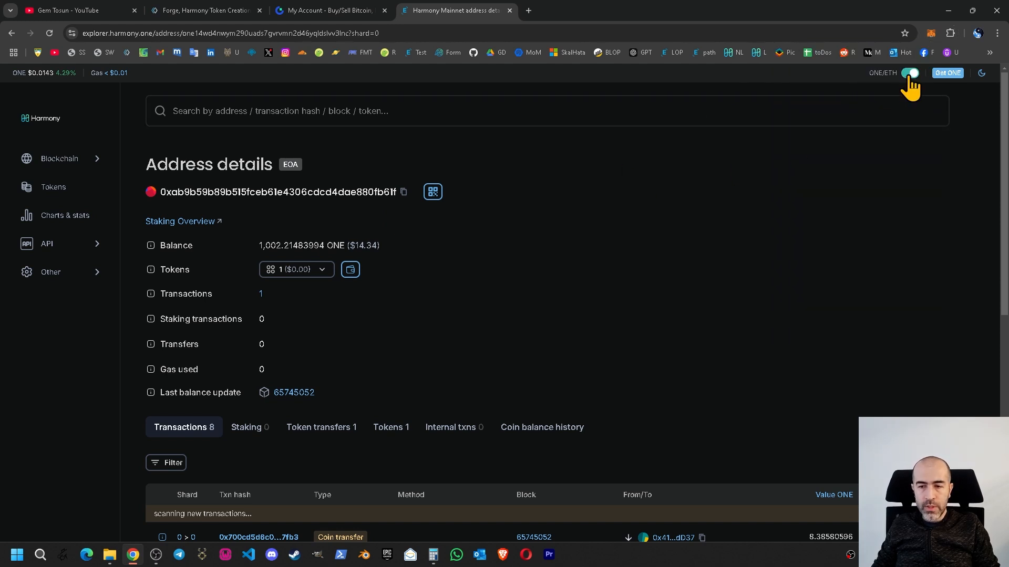
# Step: Copy the wallet address in ONE format and replace the destination address in the Gate.io withdrawal form with it
pyautogui.click(908, 76)
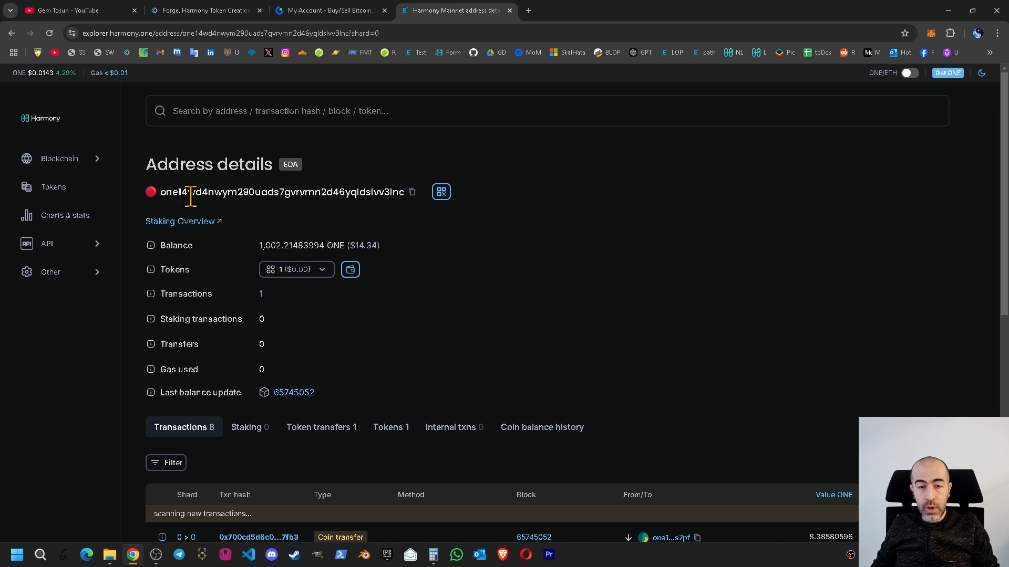
pyautogui.click(412, 200)
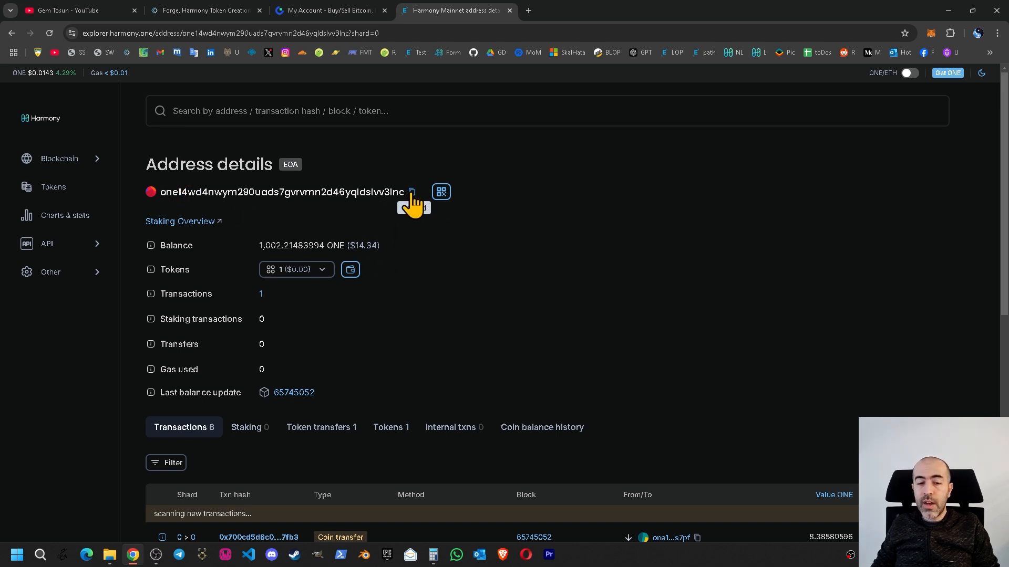
pyautogui.click(335, 14)
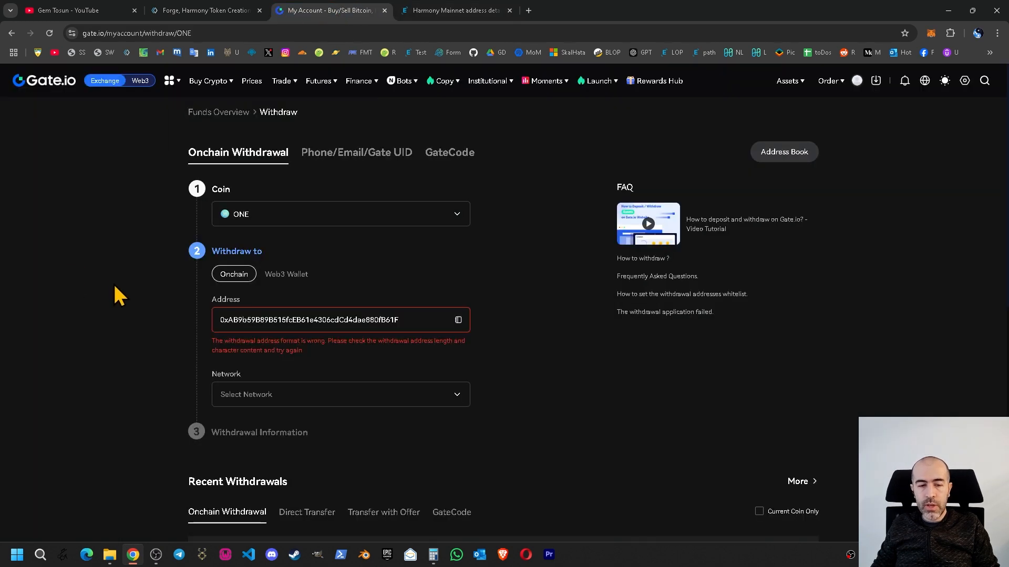
pyautogui.hotkey('ctrl', 'a')
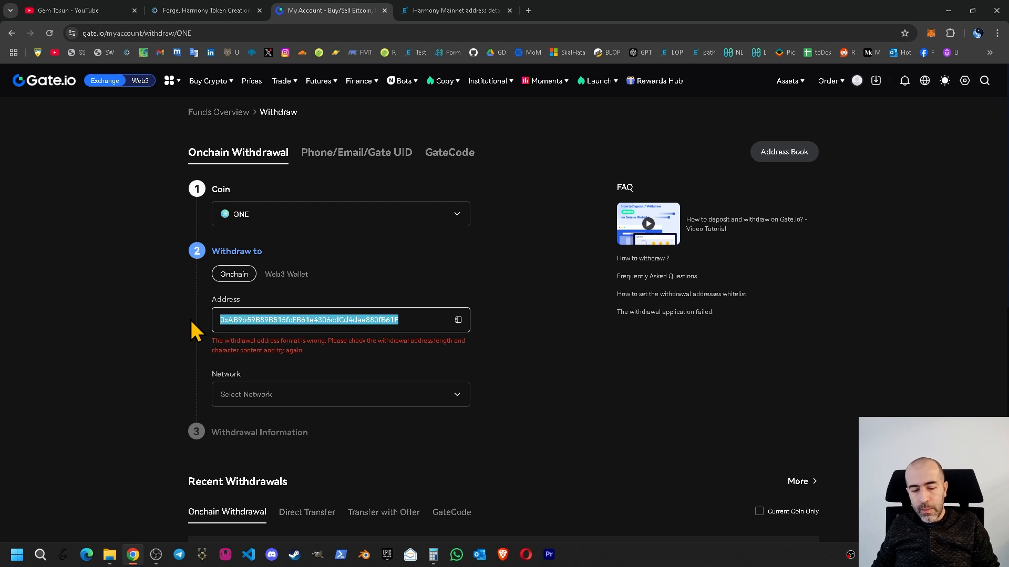
pyautogui.hotkey('ctrl', 'v')
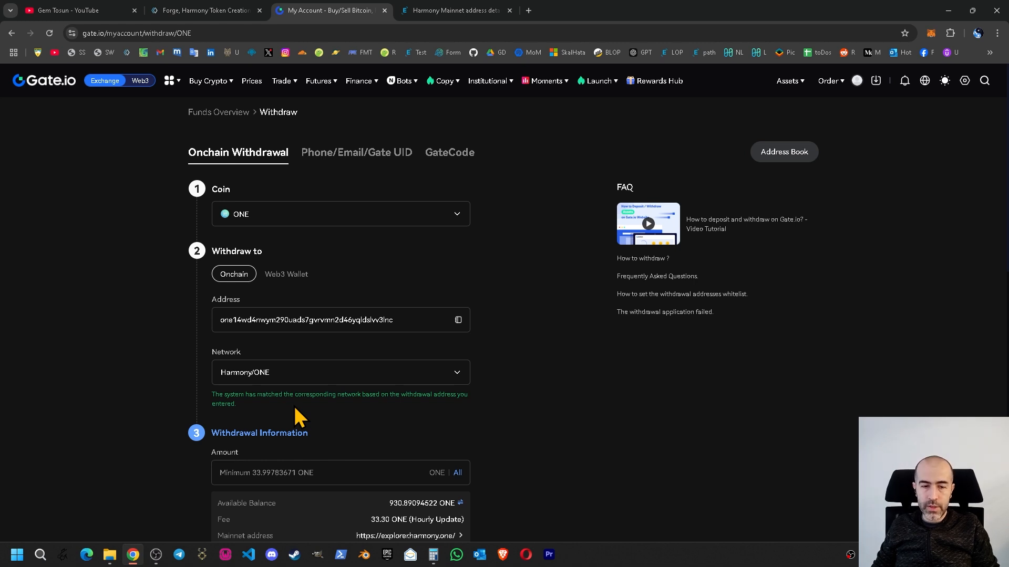
# Step: Fill in the full available ONE balance as the withdrawal amount, check the MetaMask balance, and close Gate.io without submitting
pyautogui.scroll(-1, 294, 405)
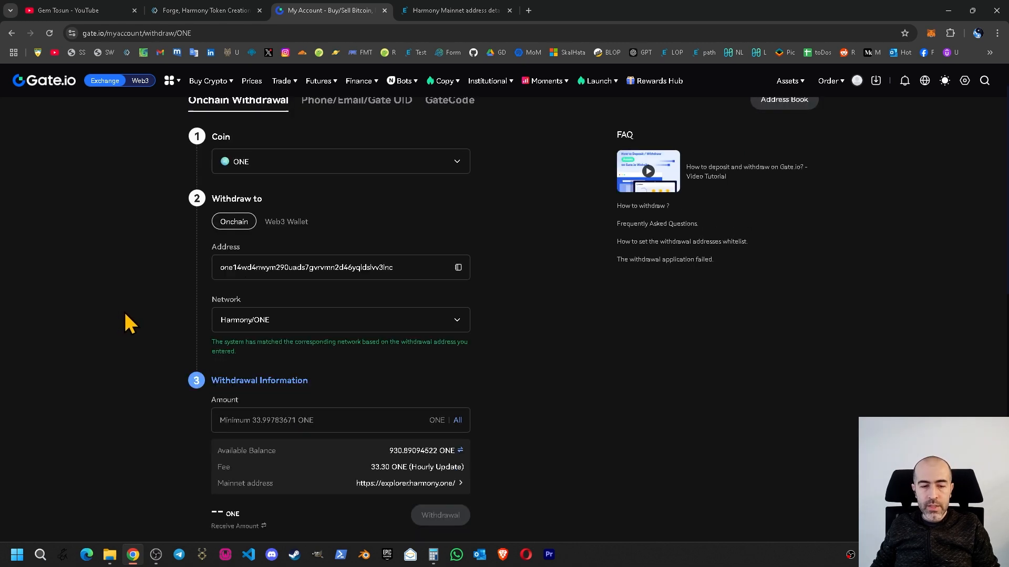
pyautogui.click(457, 422)
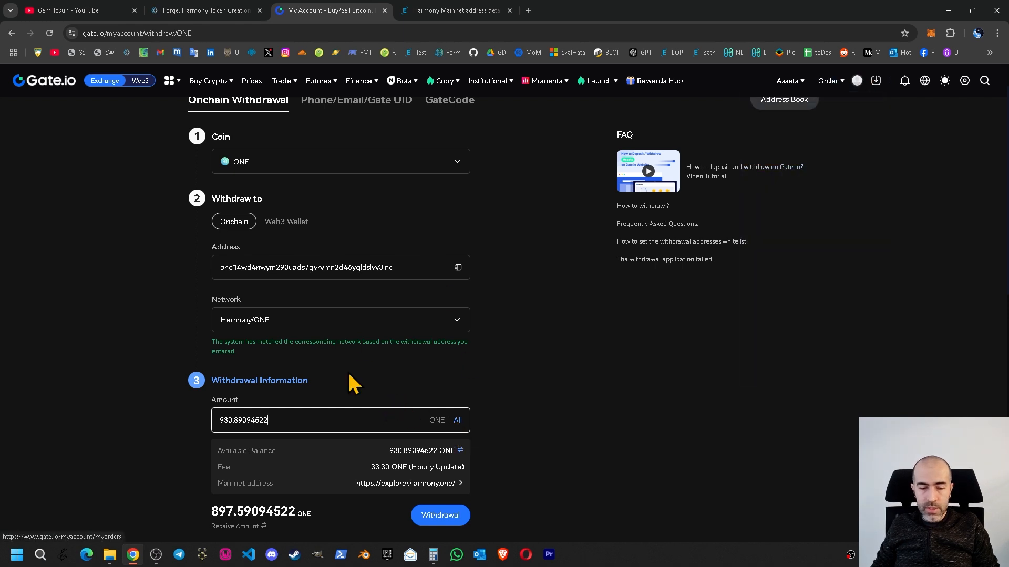
pyautogui.moveTo(267, 421); pyautogui.dragTo(211, 428)
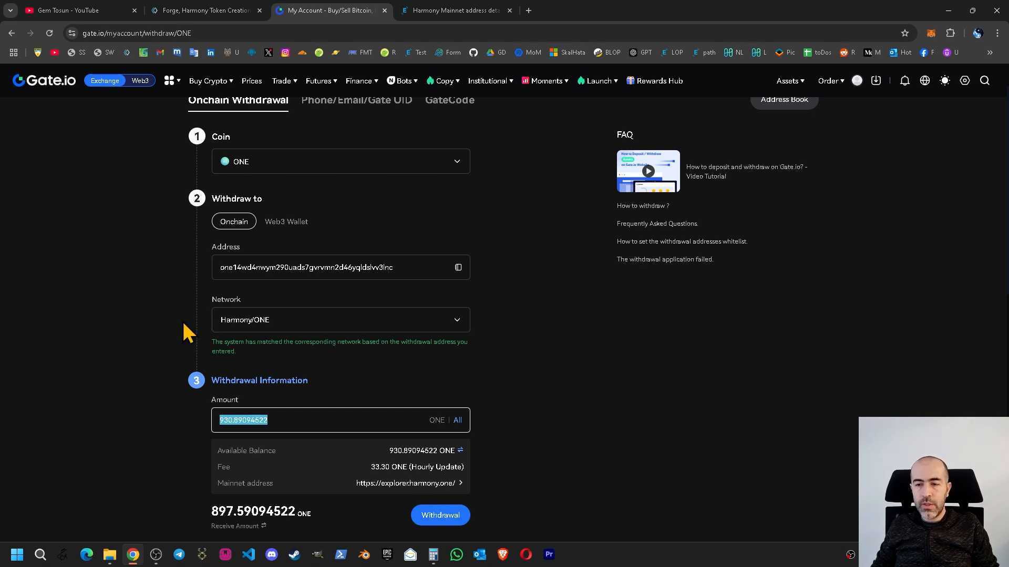
pyautogui.click(932, 34)
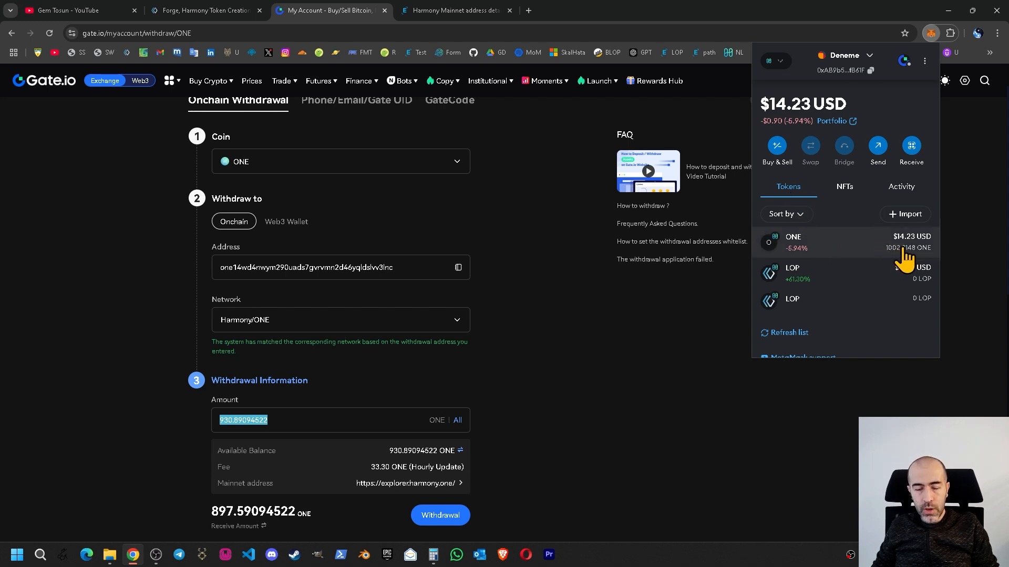
pyautogui.click(385, 10)
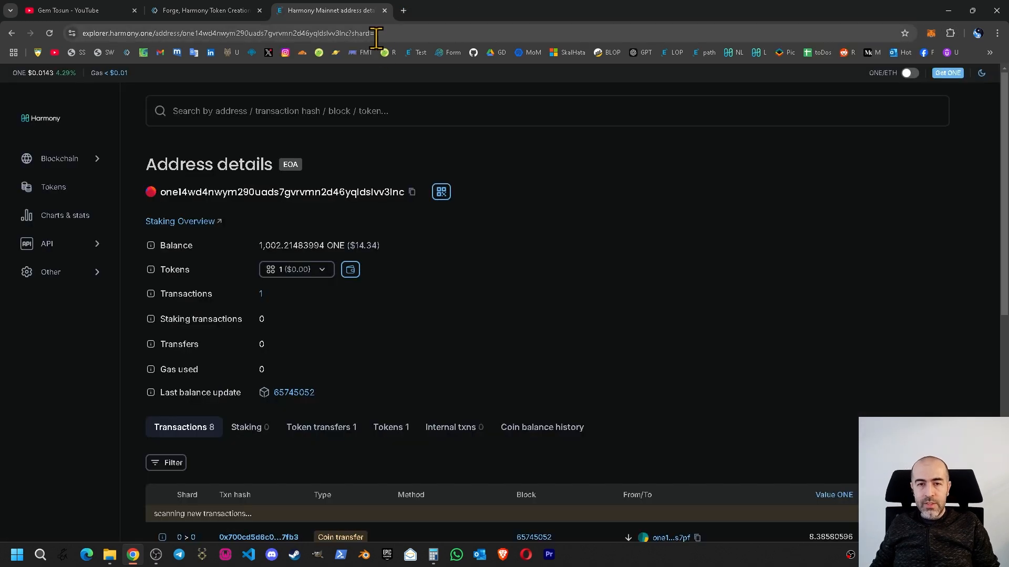
# Step: Close the Harmony explorer and select the Harmony Mainnet Shard 0 network in the MetaMask wallet
pyautogui.click(385, 11)
pyautogui.click(930, 34)
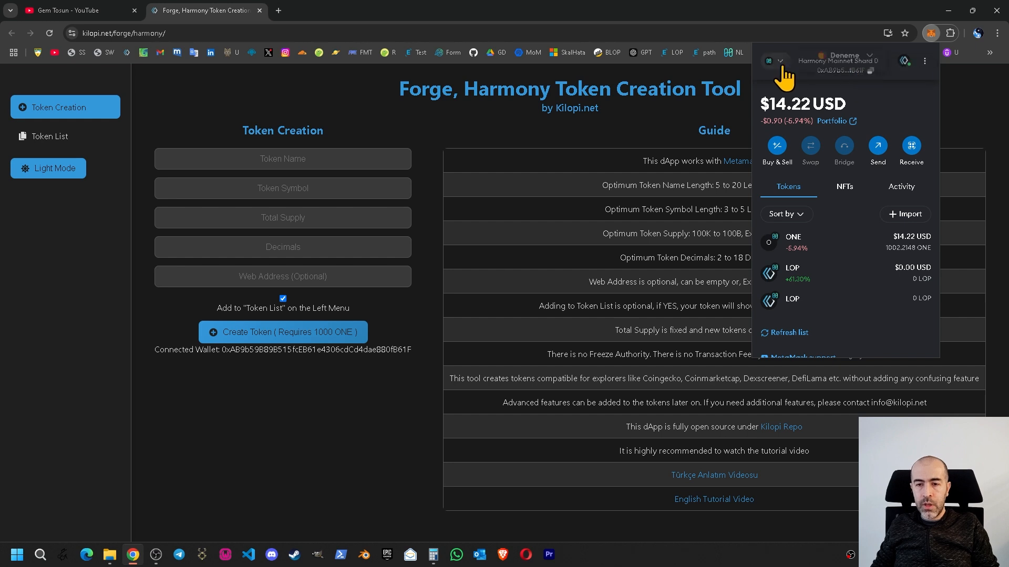
pyautogui.click(781, 64)
pyautogui.click(841, 270)
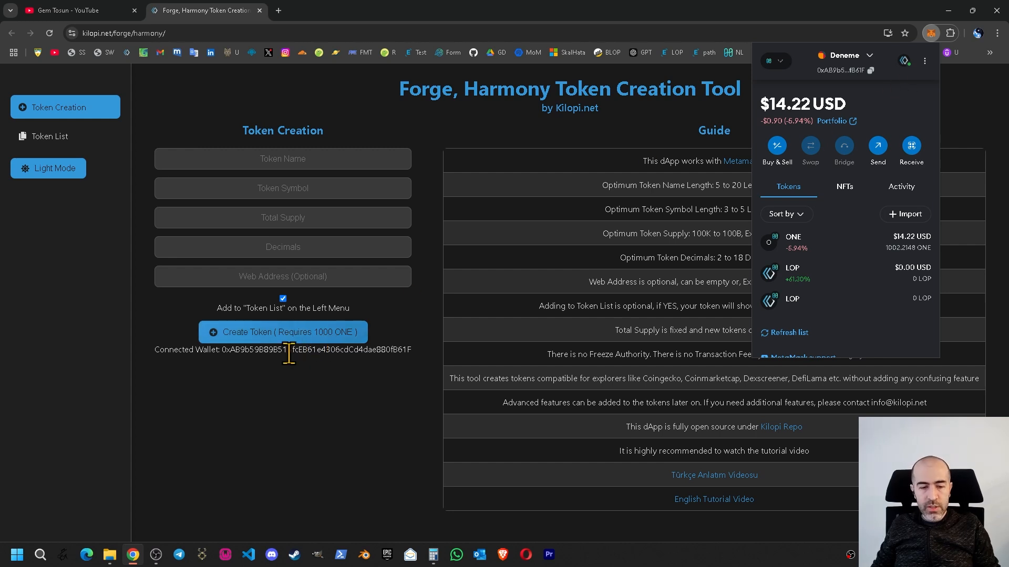
# Step: Check the connected wallet address on the Forge page against the MetaMask account, and review MetaMask's connection permissions for kilopi.net
pyautogui.moveTo(245, 349); pyautogui.dragTo(407, 349)
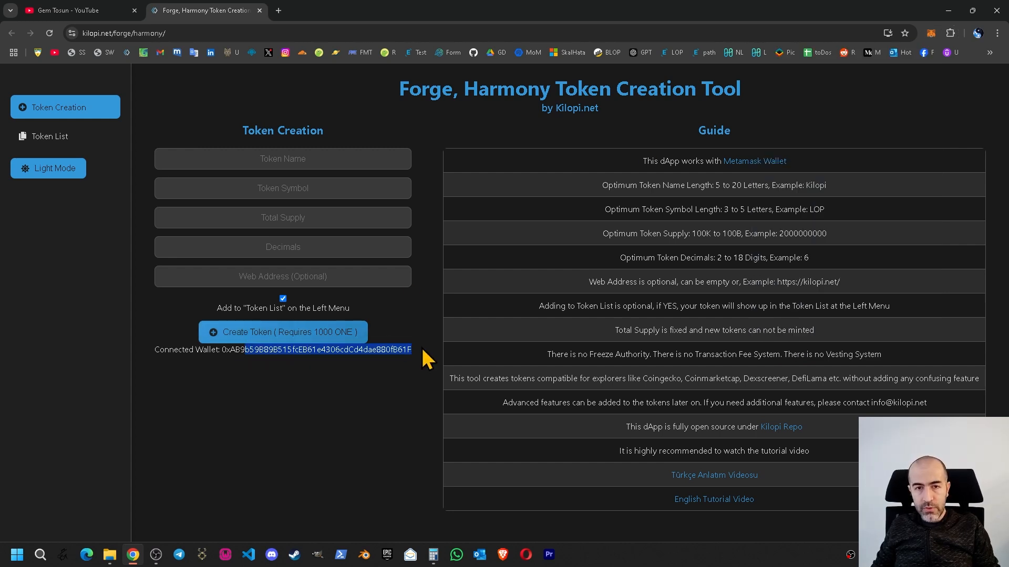
pyautogui.click(932, 33)
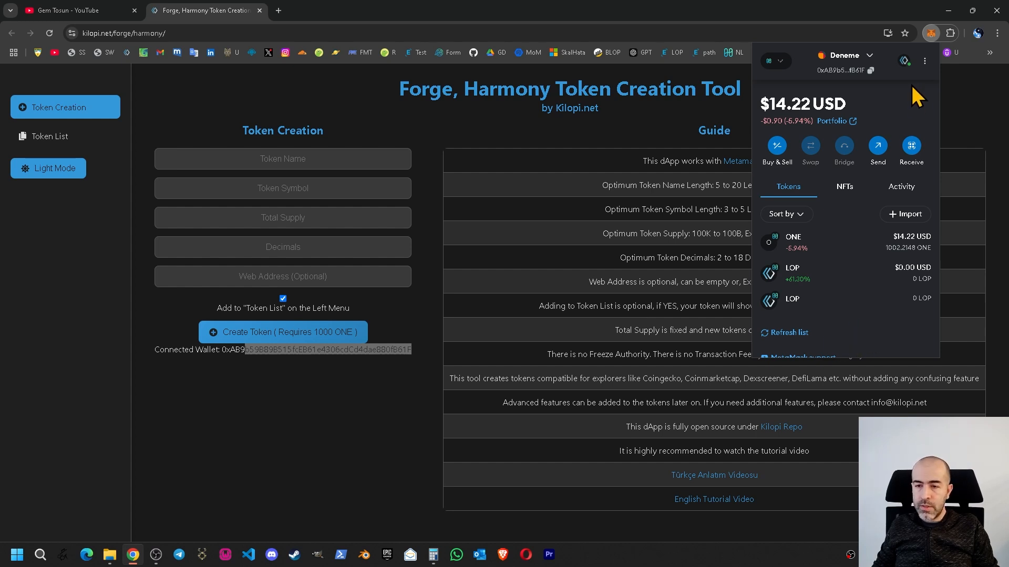
pyautogui.click(904, 61)
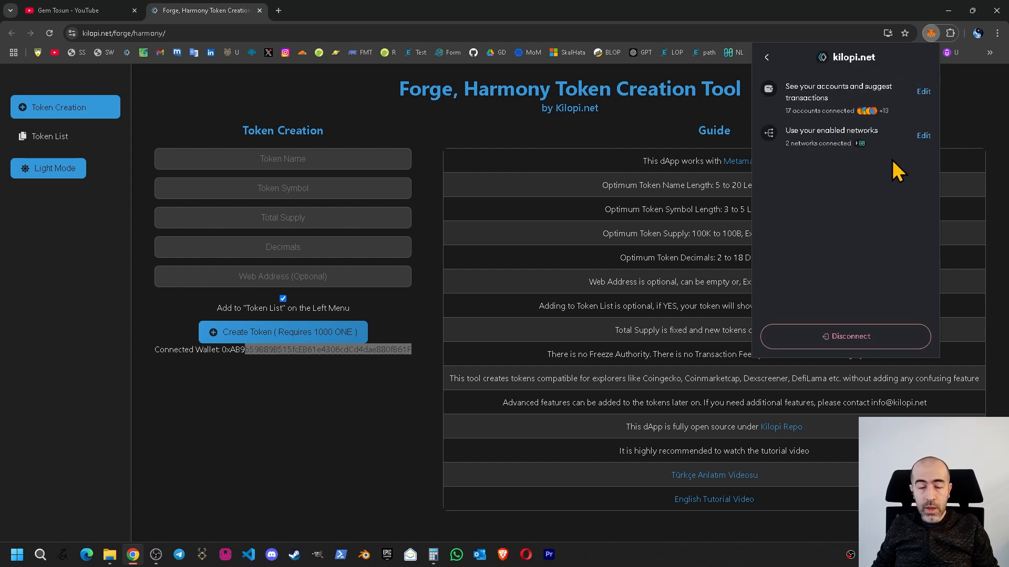
pyautogui.click(767, 59)
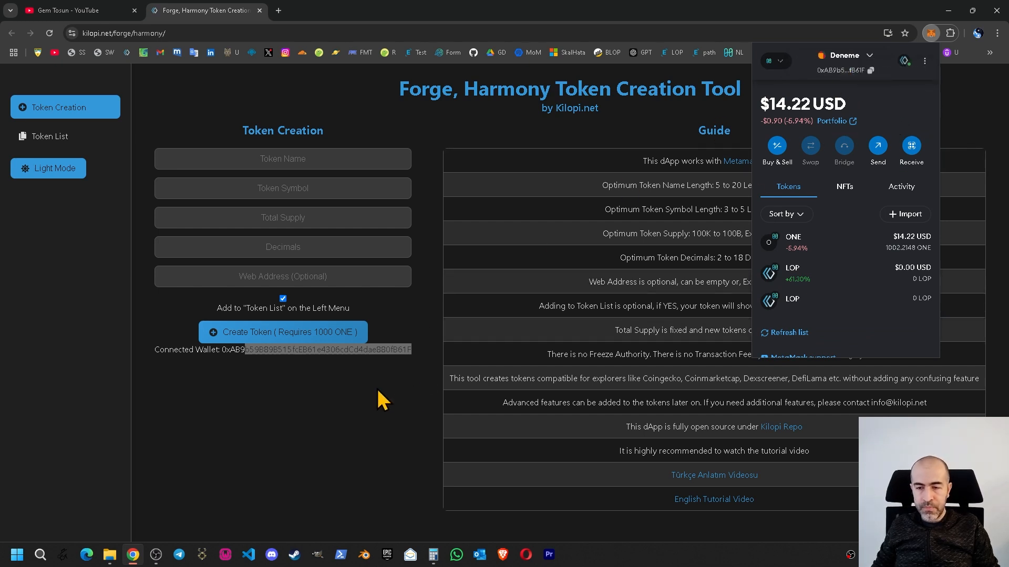
pyautogui.click(388, 422)
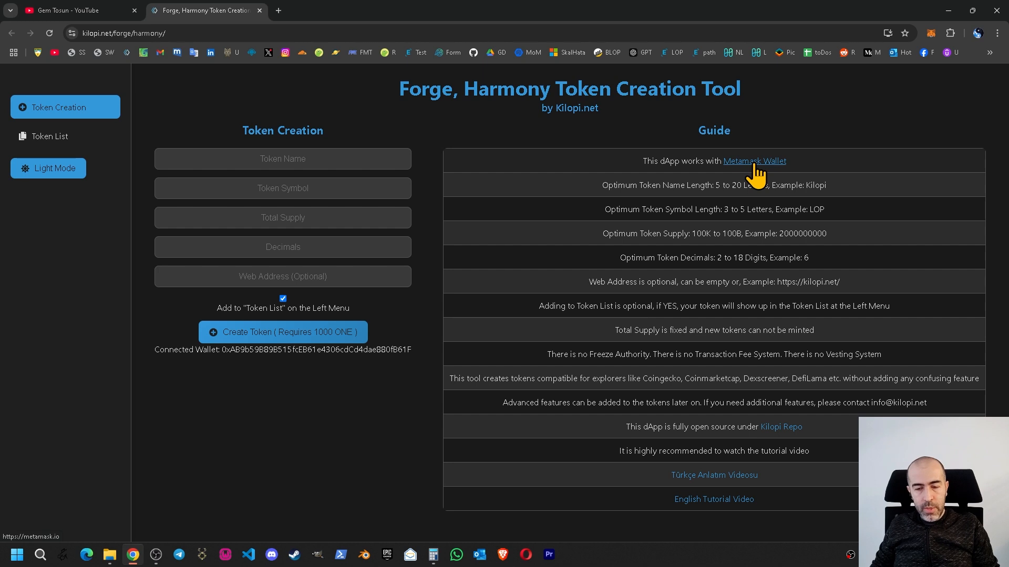
# Step: Review the guide's recommendations for the token name length and decimals, including their examples
pyautogui.moveTo(754, 185); pyautogui.dragTo(714, 185)
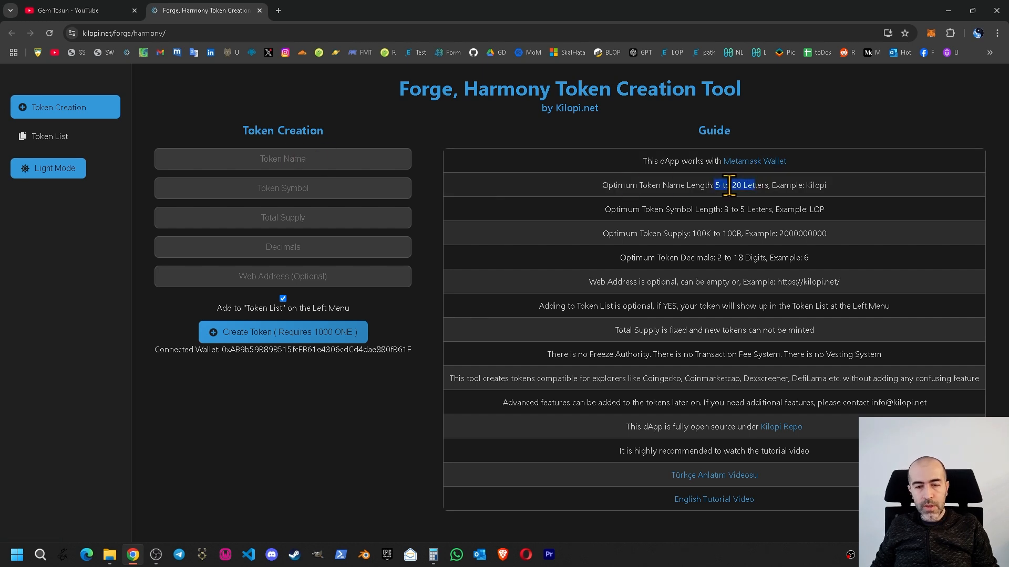
pyautogui.click(732, 190)
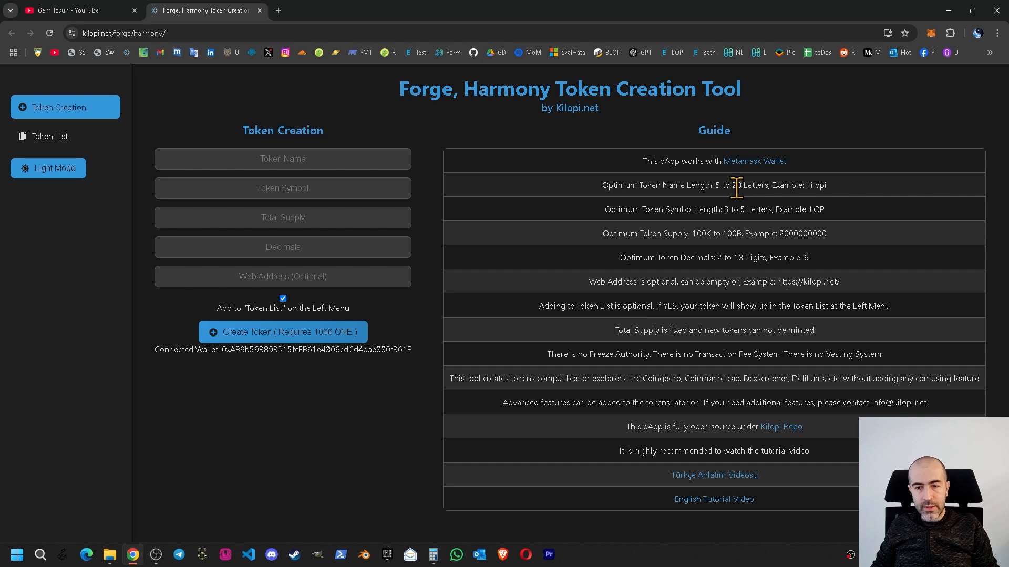
pyautogui.moveTo(804, 185); pyautogui.dragTo(843, 197)
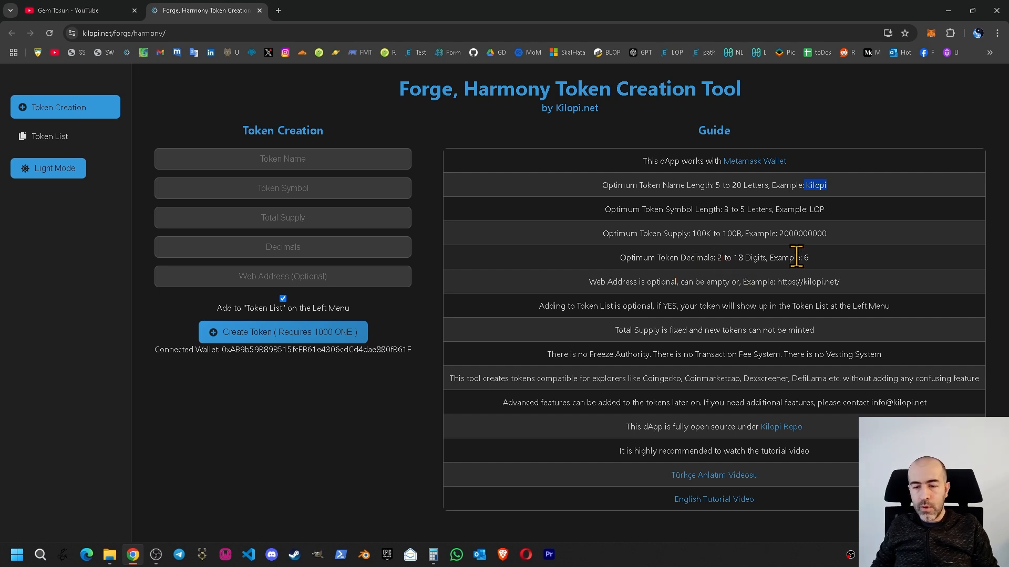
pyautogui.moveTo(797, 257); pyautogui.dragTo(824, 259)
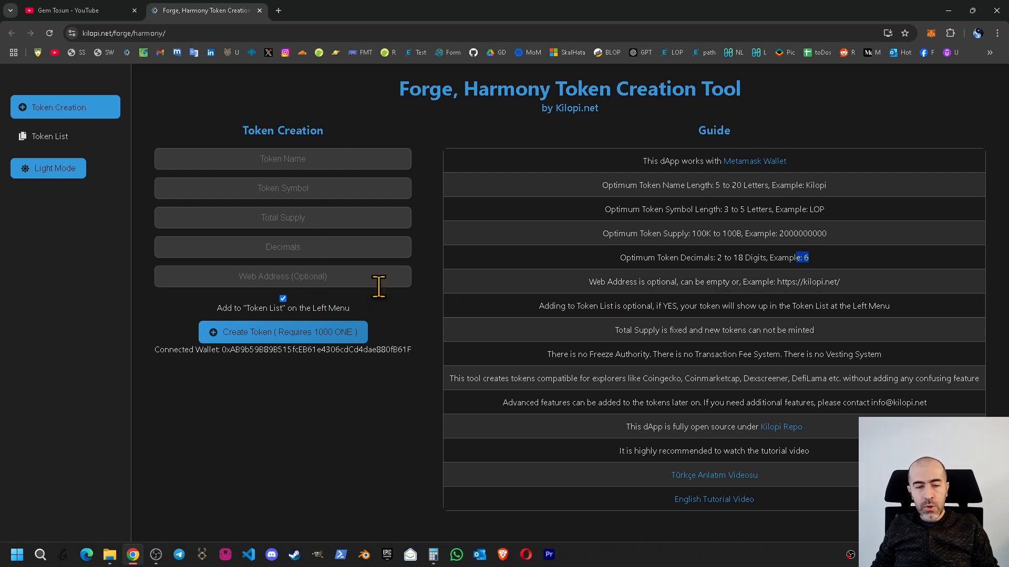
# Step: Examine the optional Web Address field and its saved suggestions in the Token Creation form, leaving it empty
pyautogui.click(336, 274)
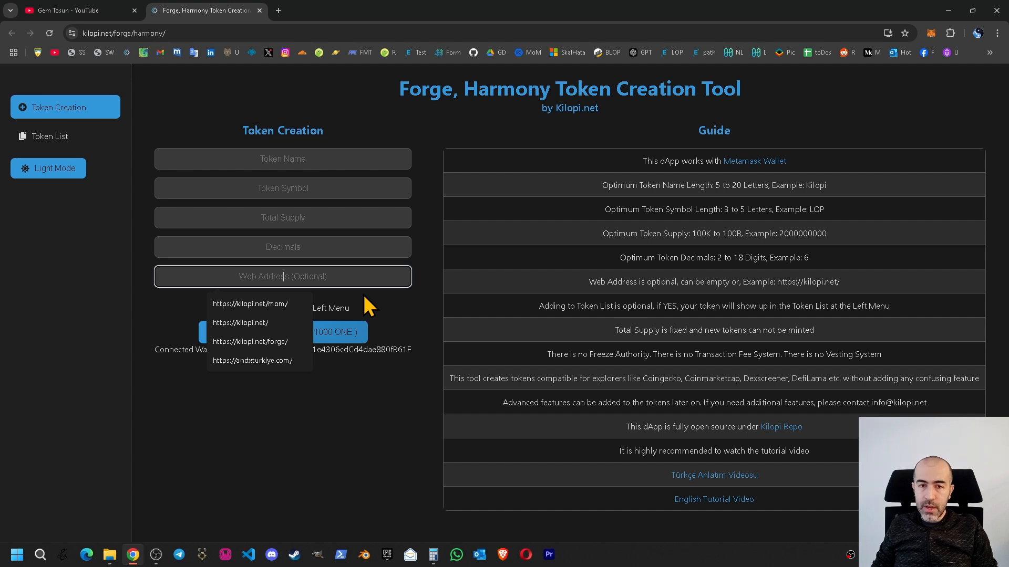
pyautogui.click(402, 416)
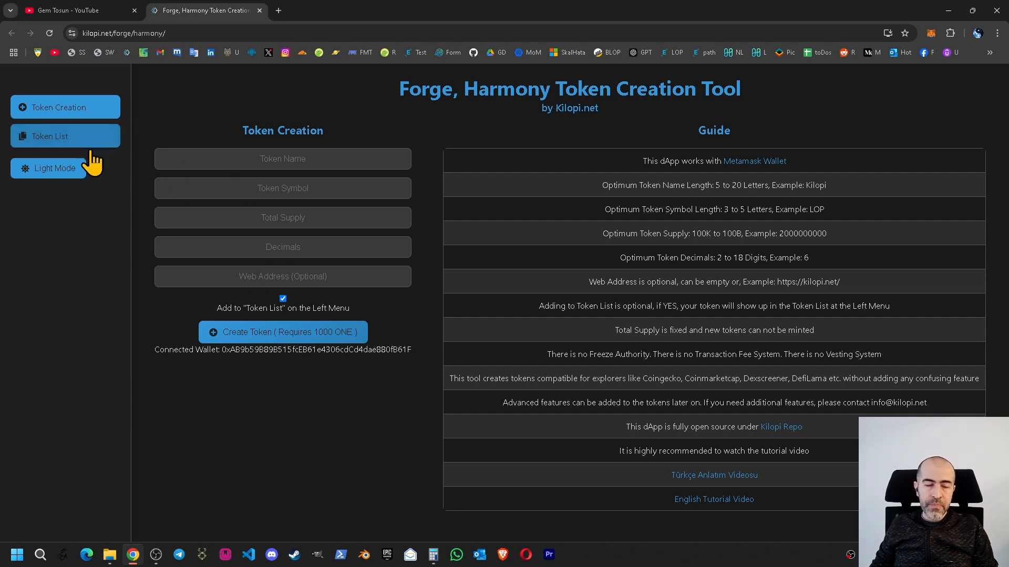
pyautogui.click(309, 275)
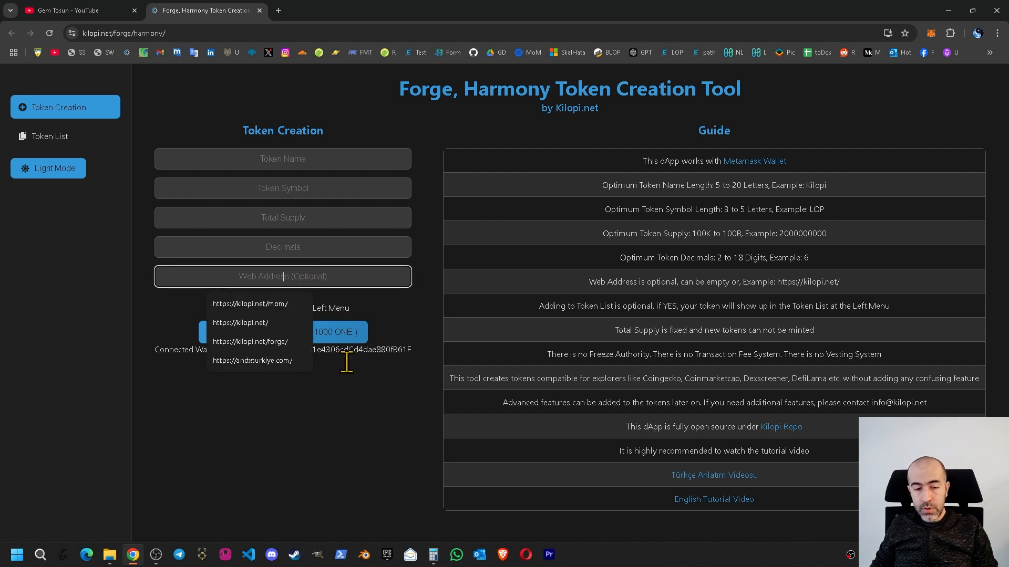
pyautogui.click(366, 431)
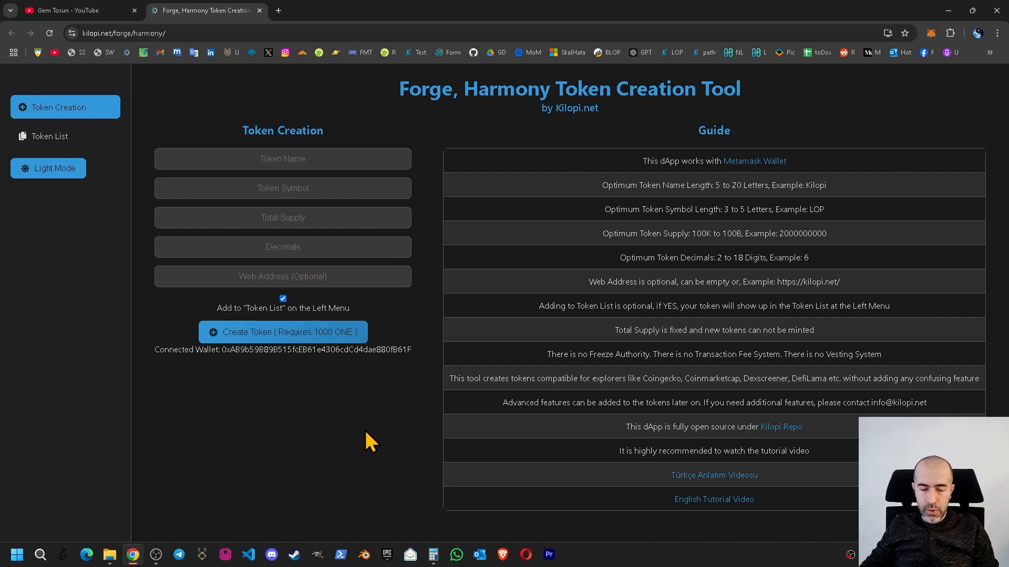
pyautogui.click(320, 275)
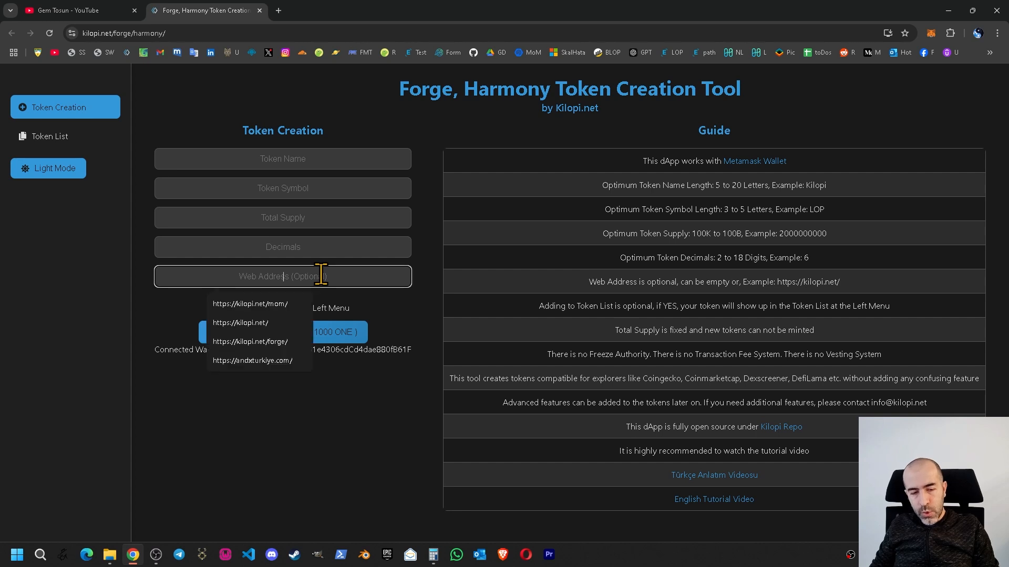
pyautogui.click(352, 465)
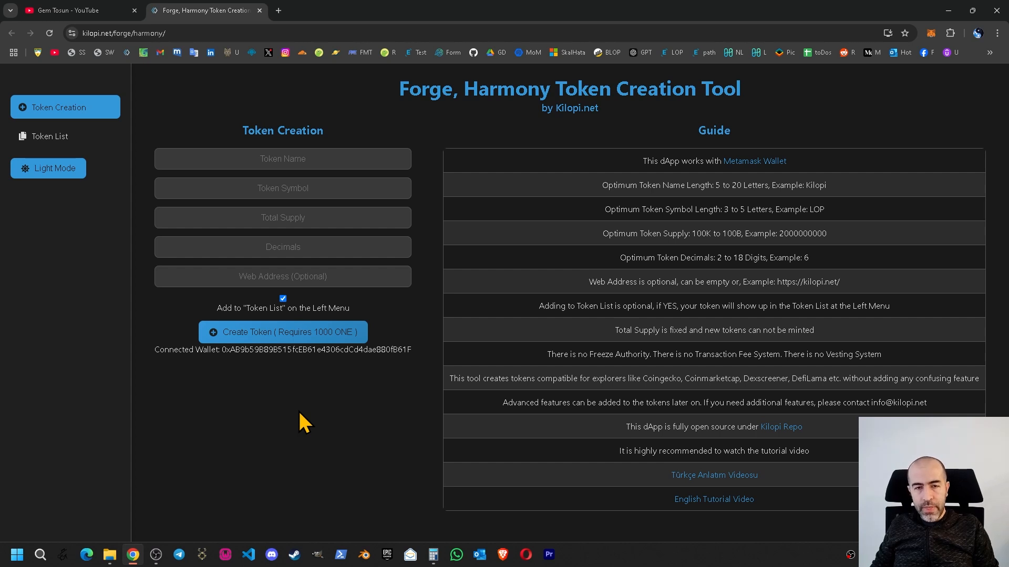
# Step: Compare the Token List's Website column with the Web Address field, and return to the Token Creation form
pyautogui.click(84, 139)
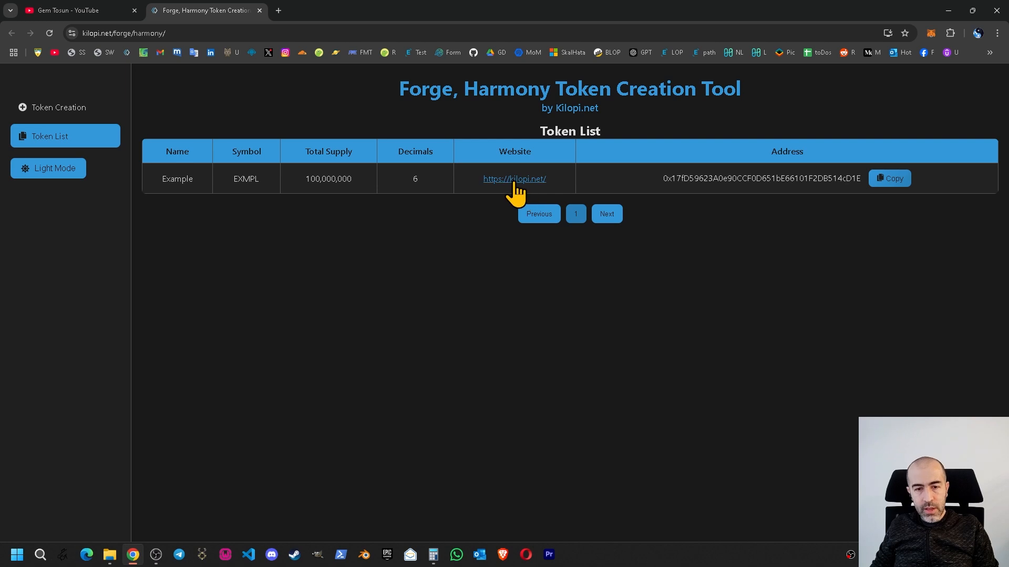
pyautogui.click(95, 107)
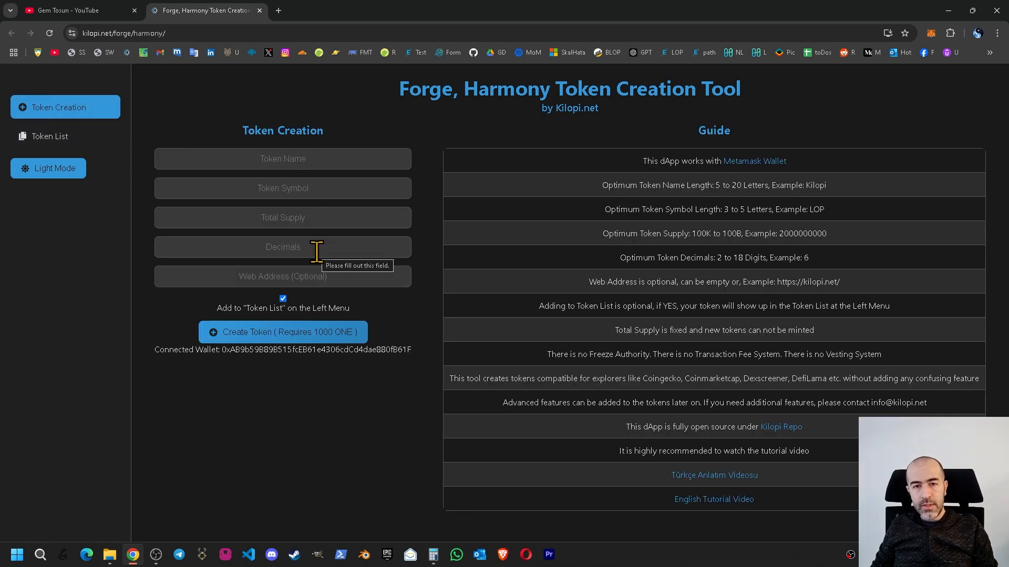
pyautogui.click(308, 274)
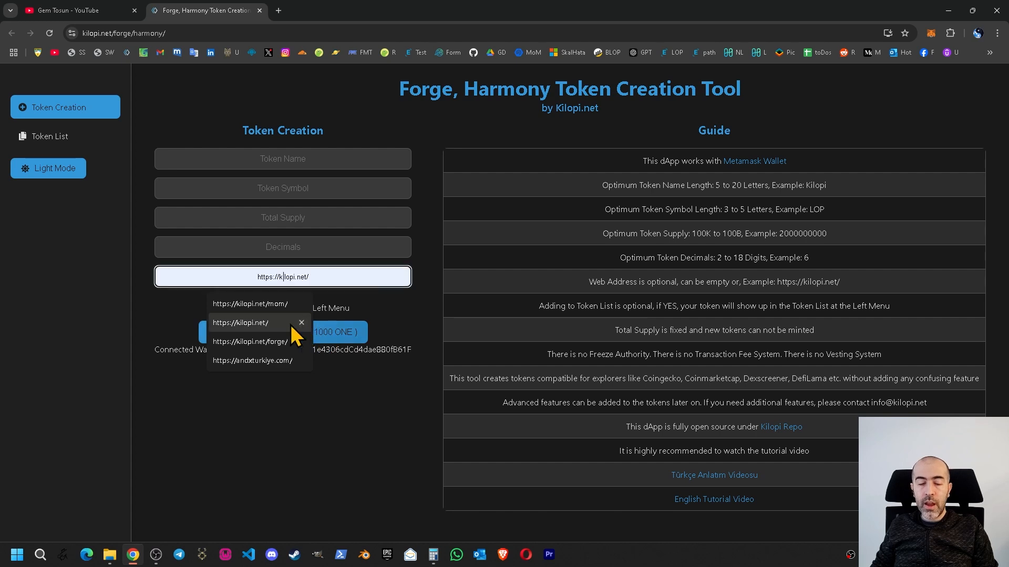
pyautogui.click(351, 407)
pyautogui.click(99, 132)
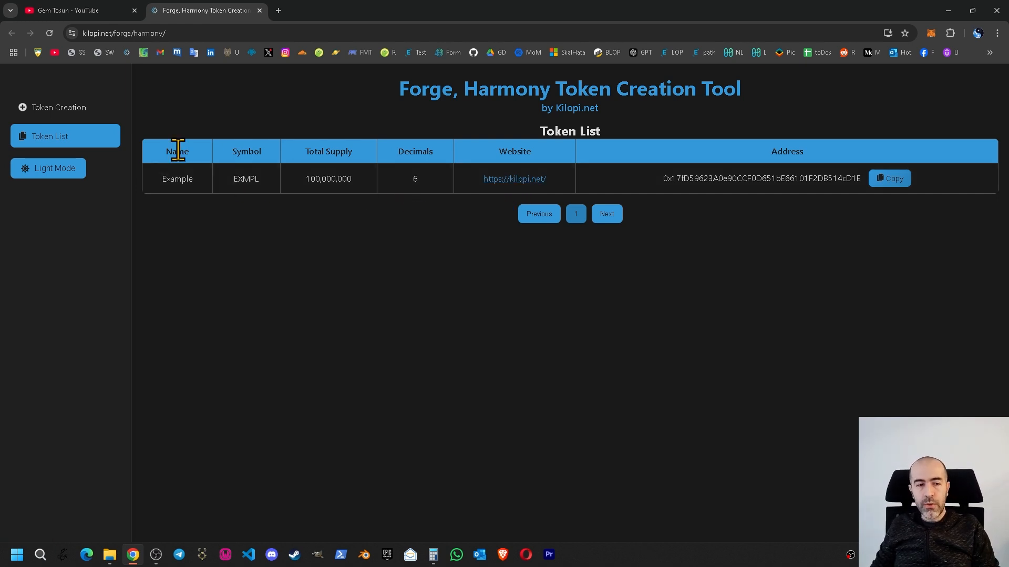
pyautogui.click(99, 112)
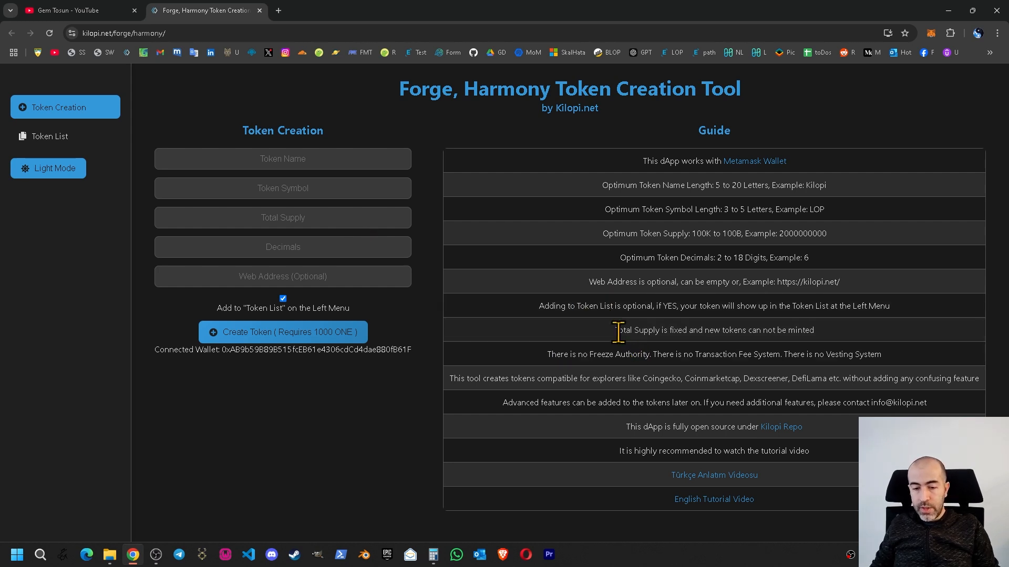
# Step: Read the guide's notes on fixed total supply, minting, freeze authority, transaction fees and vesting
pyautogui.moveTo(617, 331); pyautogui.dragTo(815, 331)
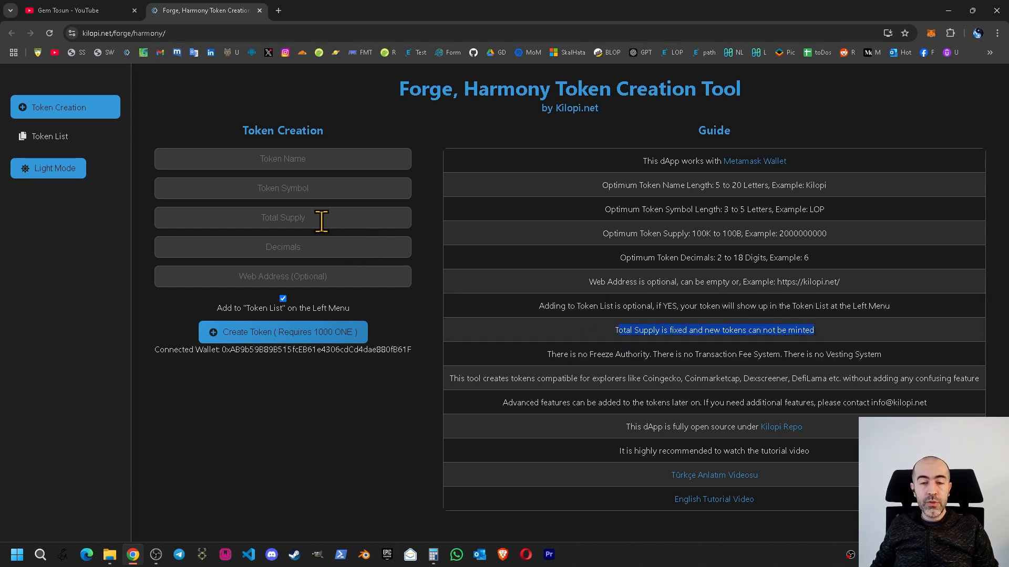
pyautogui.click(768, 332)
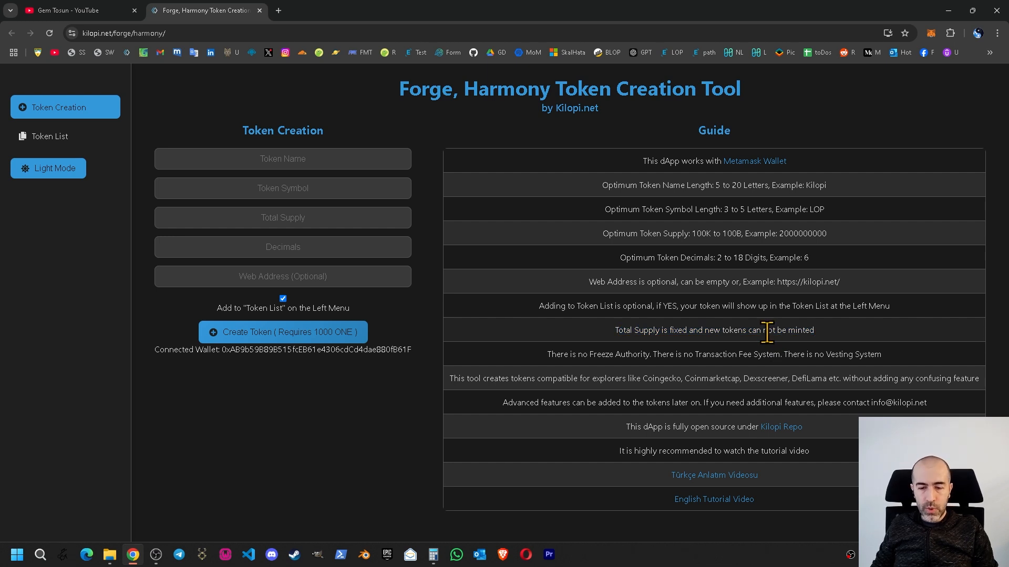
pyautogui.moveTo(582, 354); pyautogui.dragTo(893, 361)
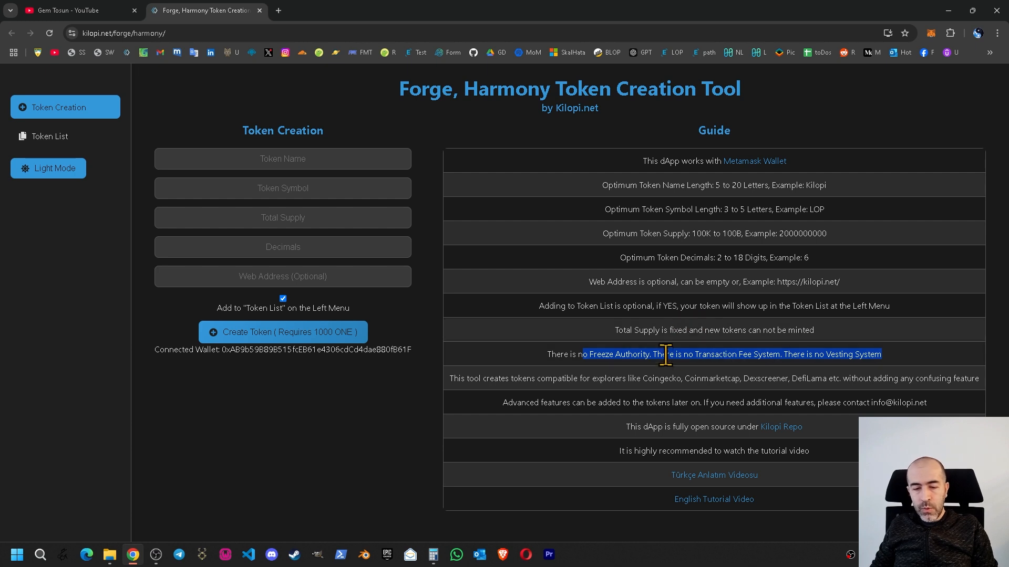
pyautogui.moveTo(694, 354); pyautogui.dragTo(777, 334)
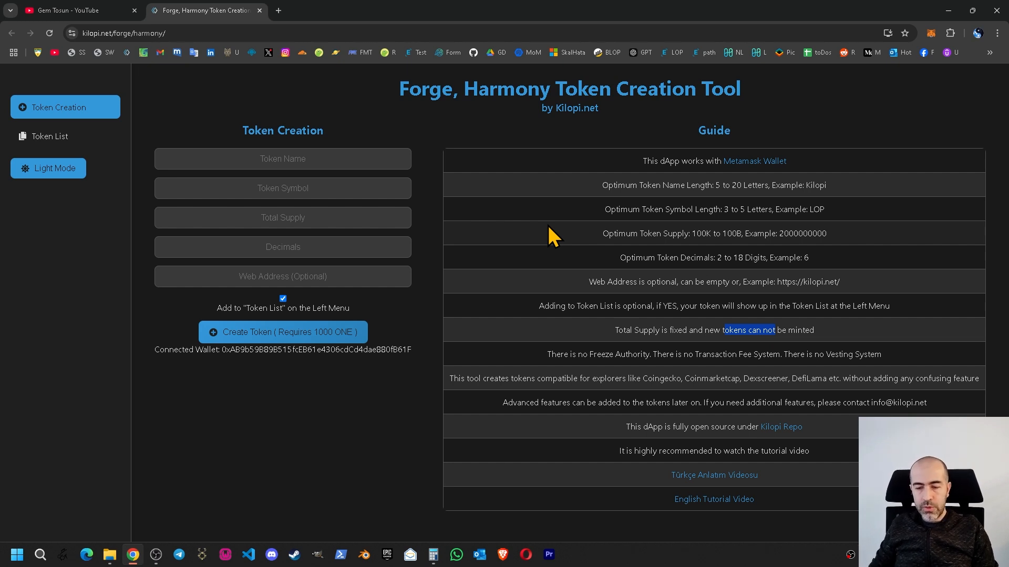
pyautogui.moveTo(825, 354); pyautogui.dragTo(884, 353)
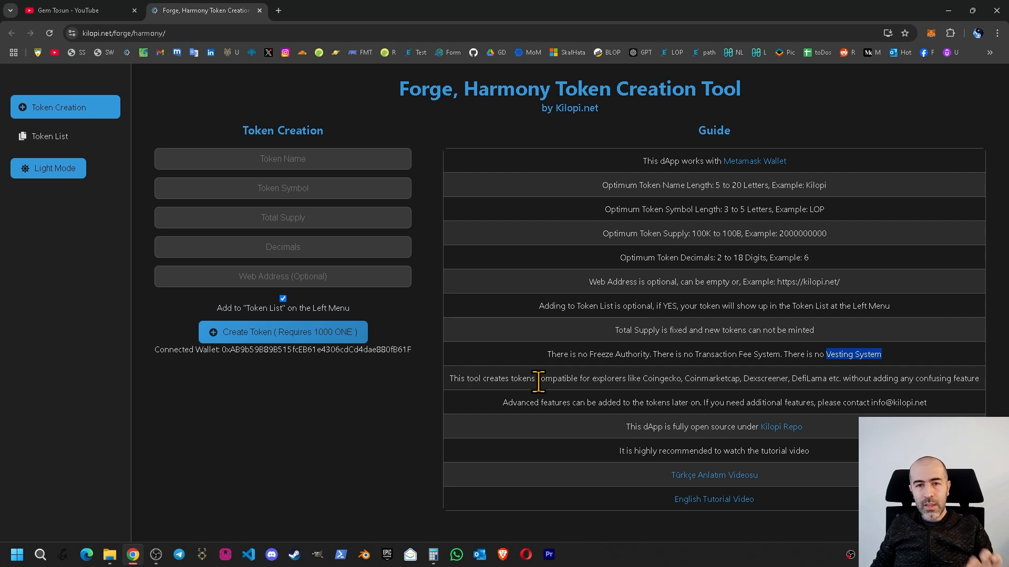
# Step: Read the guide's notes on explorer compatibility, adding advanced features to tokens, and the contact e-mail
pyautogui.moveTo(553, 382); pyautogui.dragTo(640, 381)
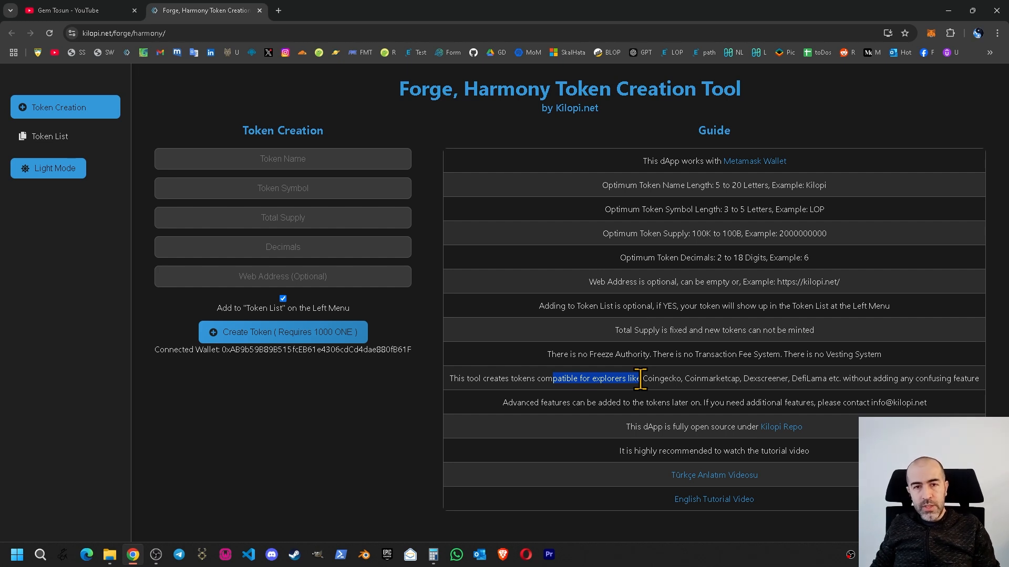
pyautogui.moveTo(640, 380); pyautogui.dragTo(799, 382)
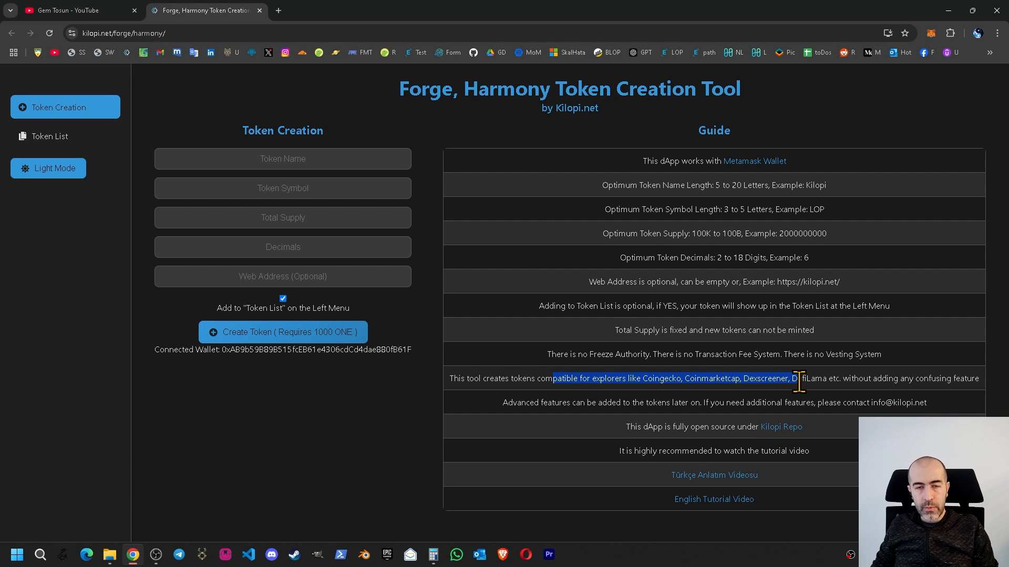
pyautogui.click(533, 349)
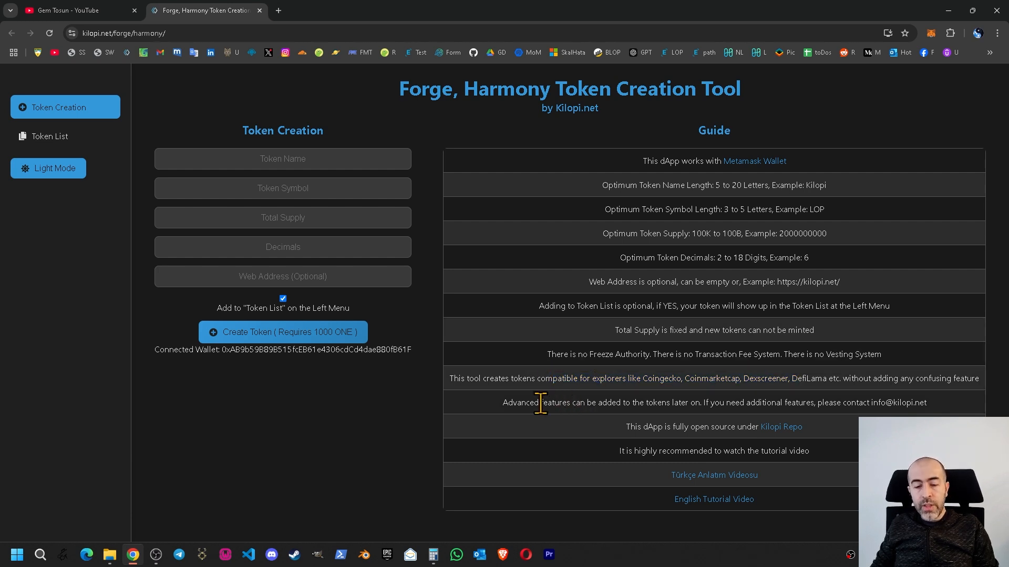
pyautogui.moveTo(541, 405); pyautogui.dragTo(664, 404)
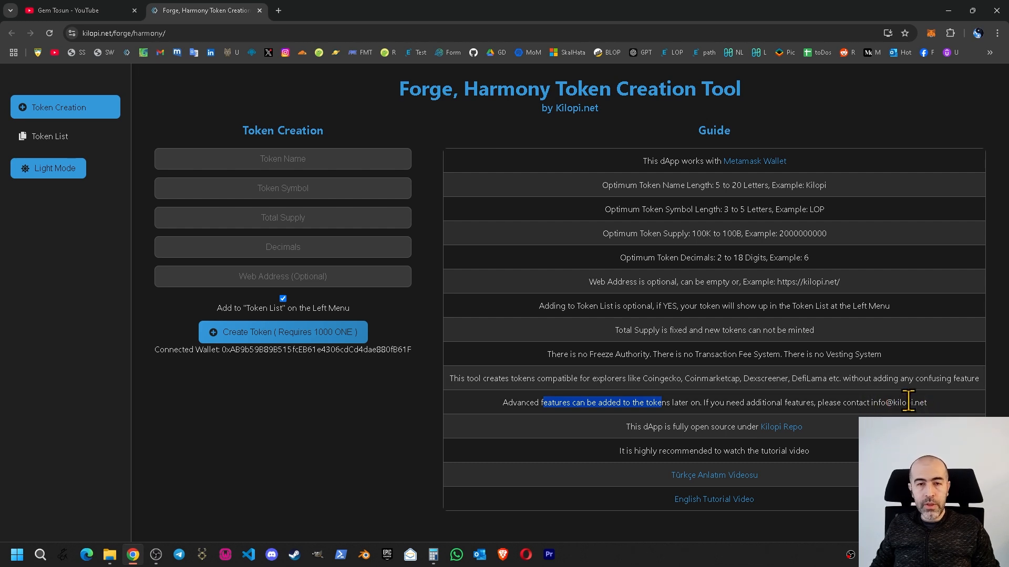
pyautogui.moveTo(872, 402); pyautogui.dragTo(919, 402)
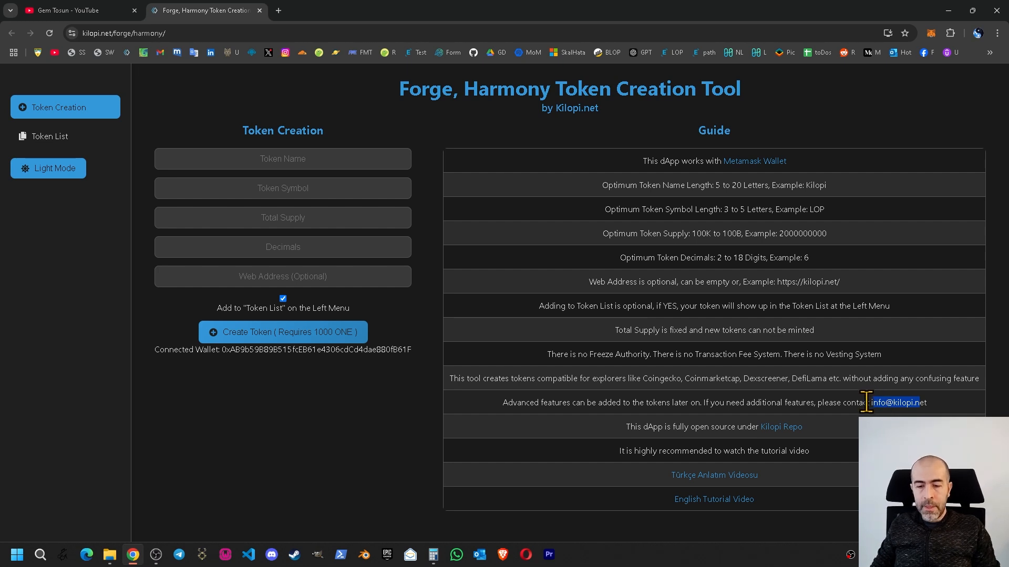
# Step: Read the guide's open-source note, view the linked Kilopi repositories on GitHub, and return to the Forge page
pyautogui.click(664, 426)
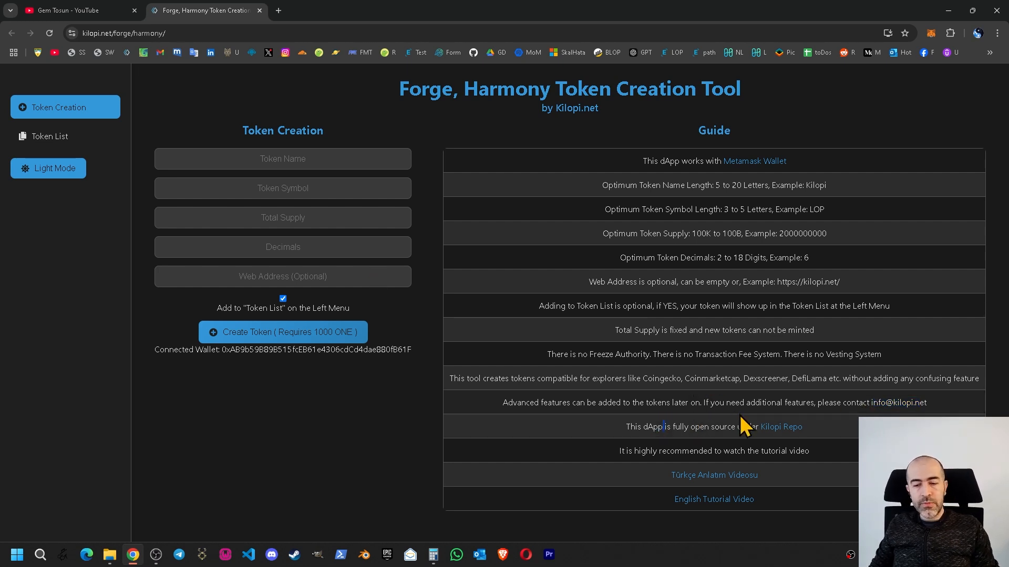
pyautogui.click(783, 428)
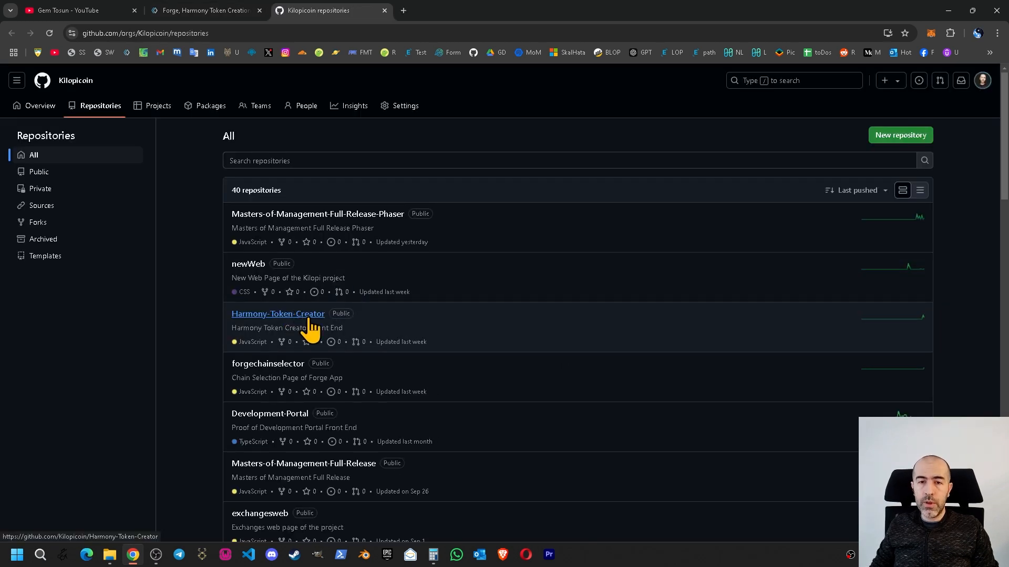
pyautogui.click(385, 11)
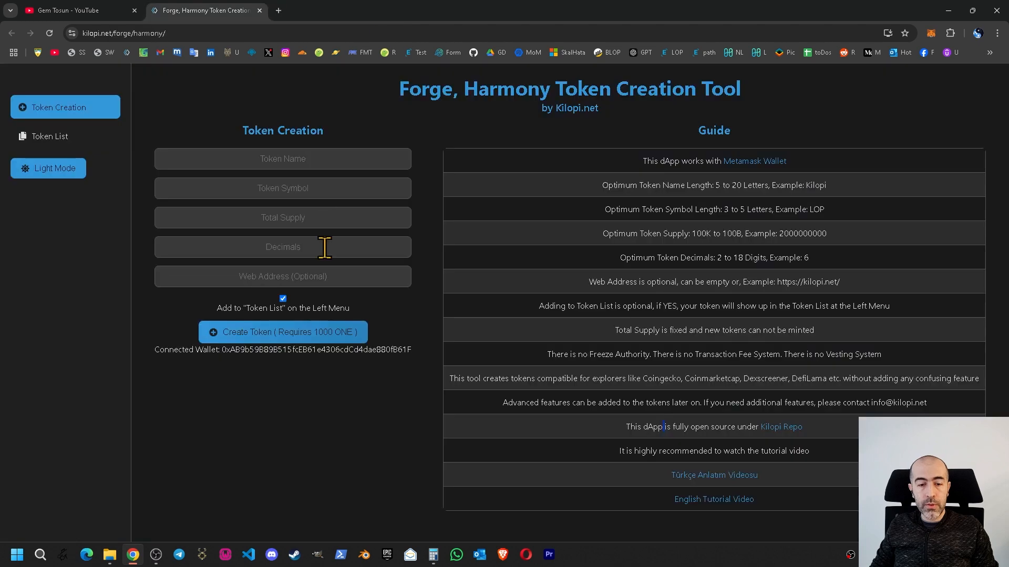
# Step: View the tokens already in the Token List and return to the Token Creation form
pyautogui.click(441, 318)
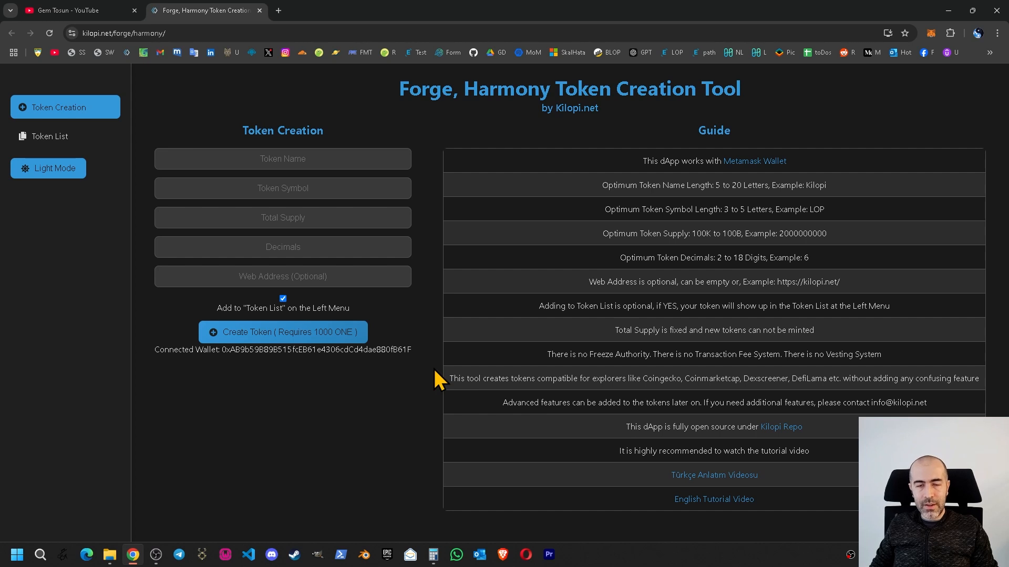
pyautogui.click(87, 140)
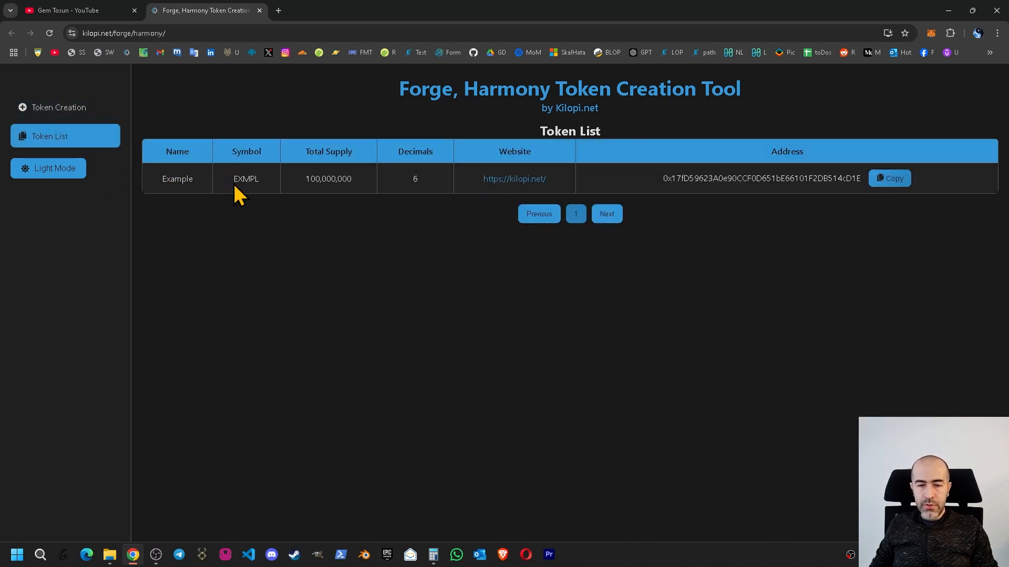
pyautogui.click(71, 110)
# Step: Enter Example2 as the token name and EXMPL as the token symbol
pyautogui.click(291, 158)
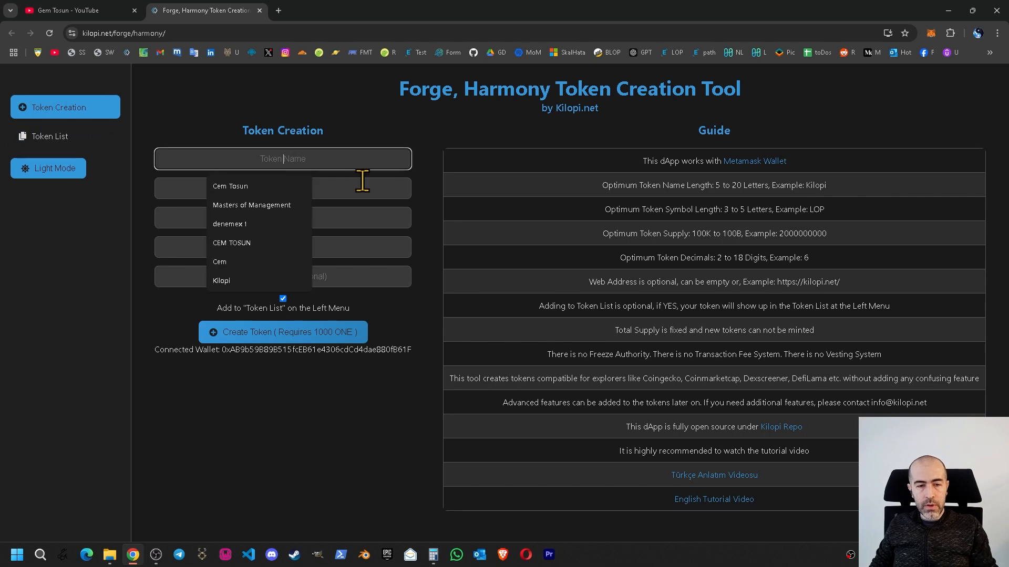
pyautogui.write('Examp')
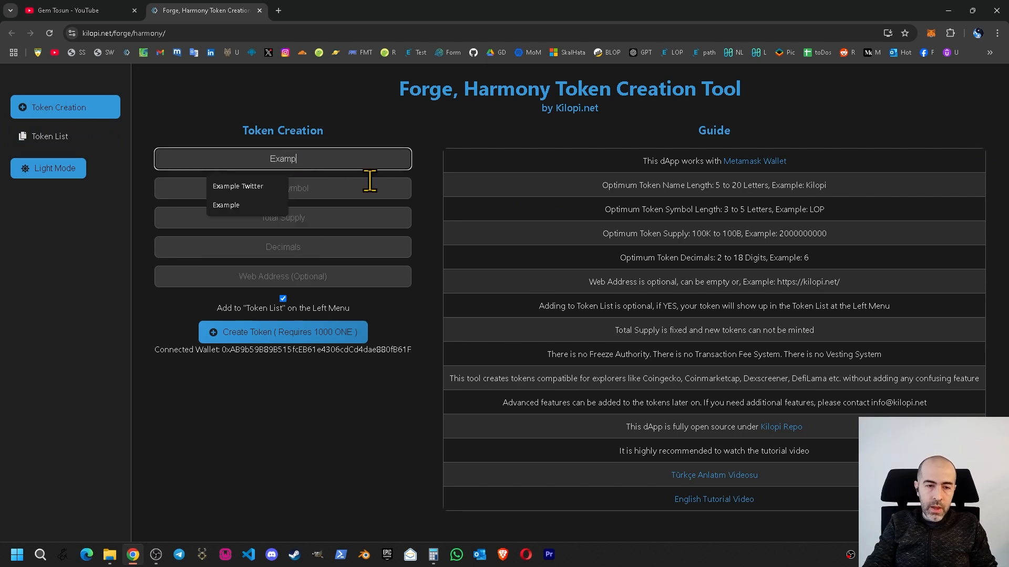
pyautogui.write('le2')
pyautogui.press('Tab')
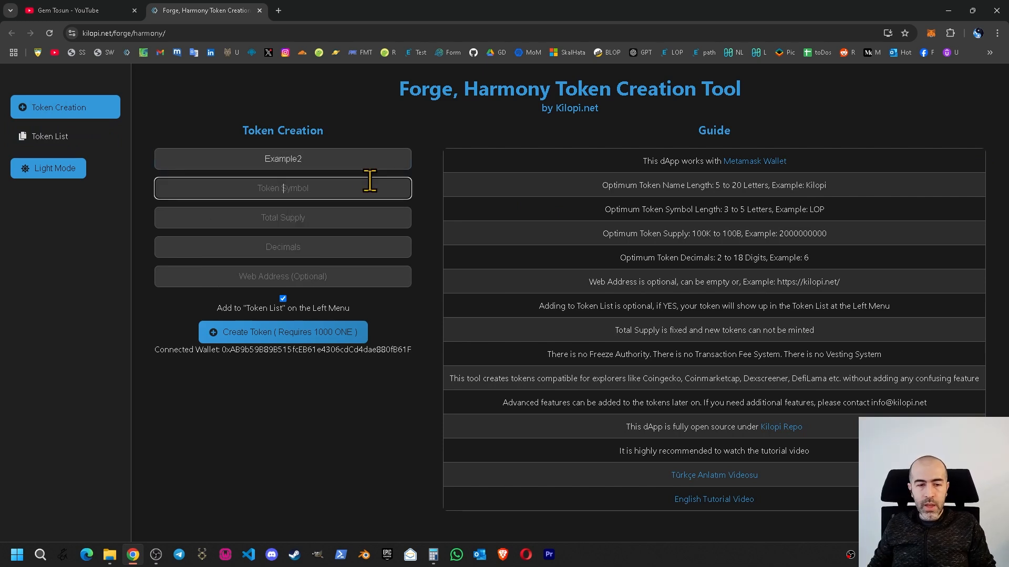
pyautogui.write('EX')
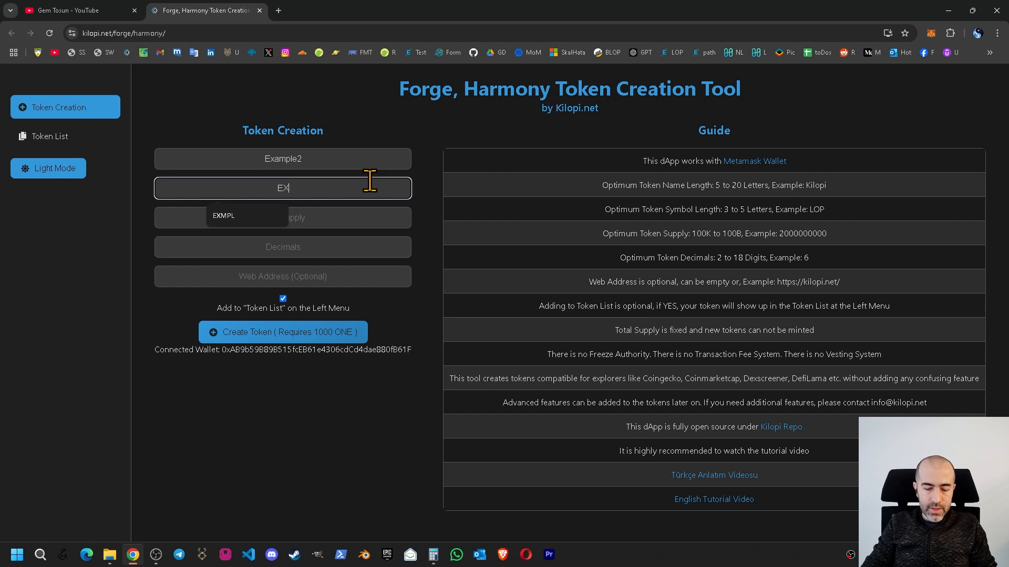
pyautogui.write('MPL')
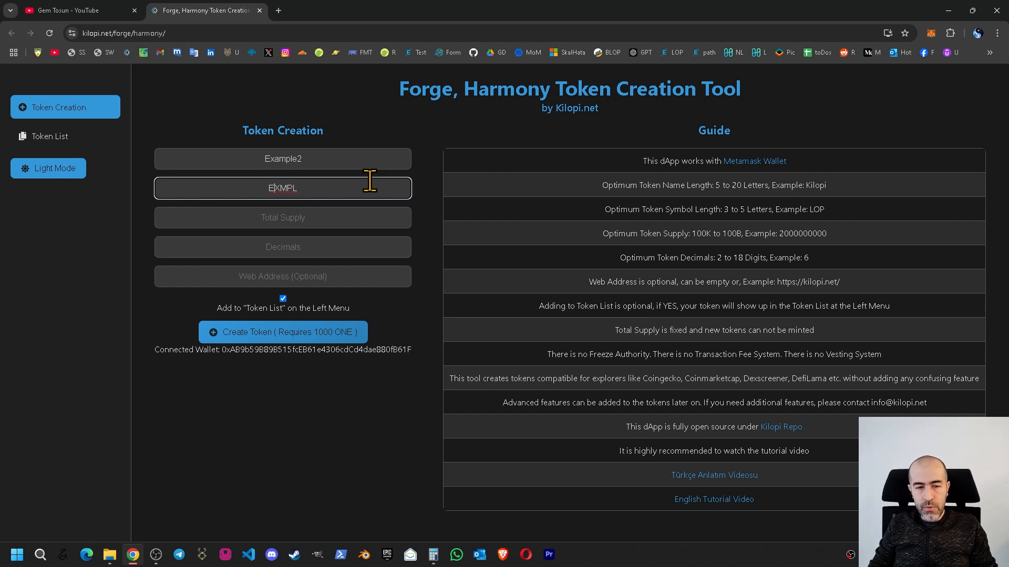
# Step: Set the total supply to 100000000 and check it against the guide's optimum supply range
pyautogui.click(342, 220)
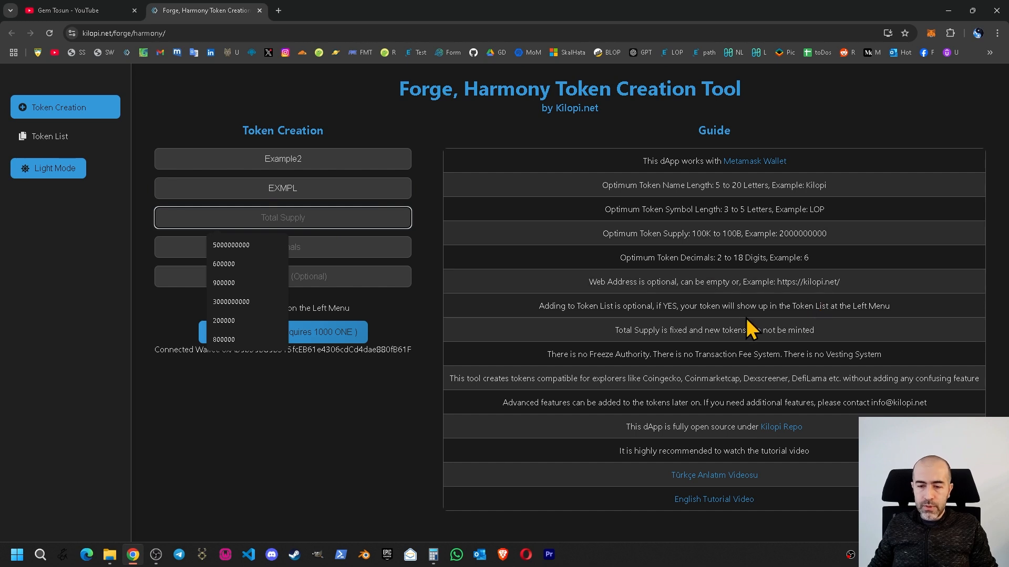
pyautogui.write('100')
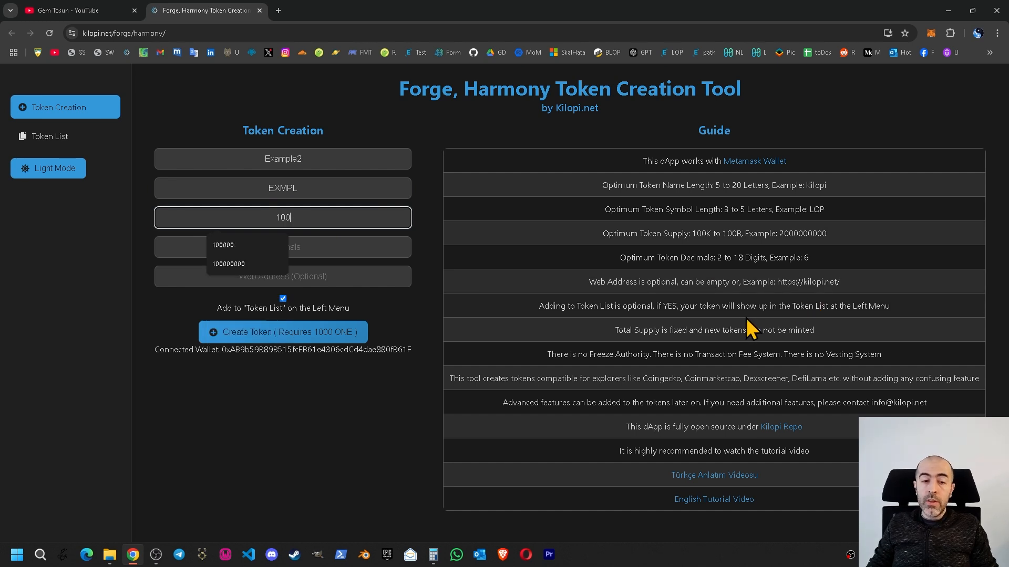
pyautogui.write('000000')
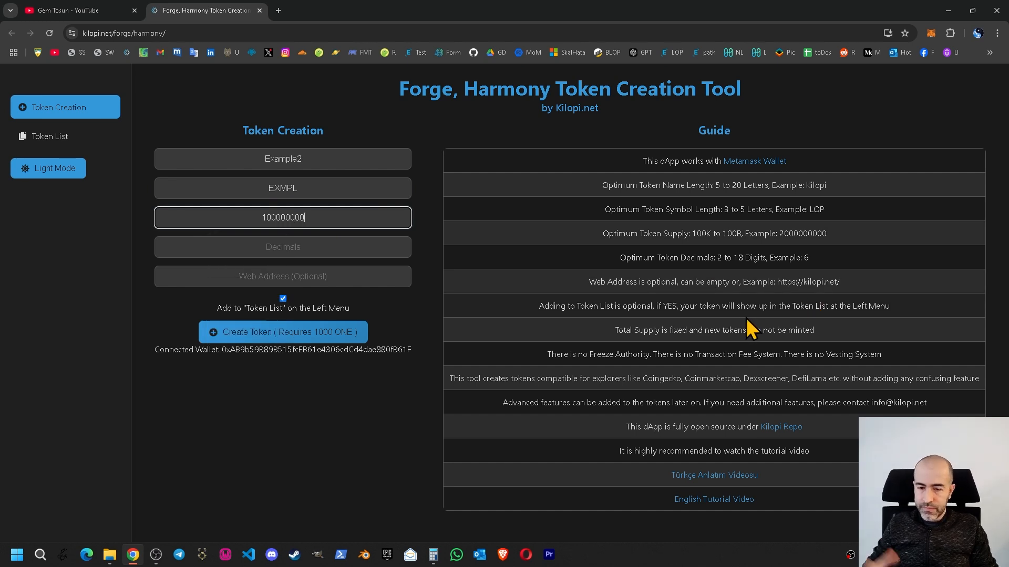
pyautogui.moveTo(683, 231); pyautogui.dragTo(777, 235)
pyautogui.click(417, 261)
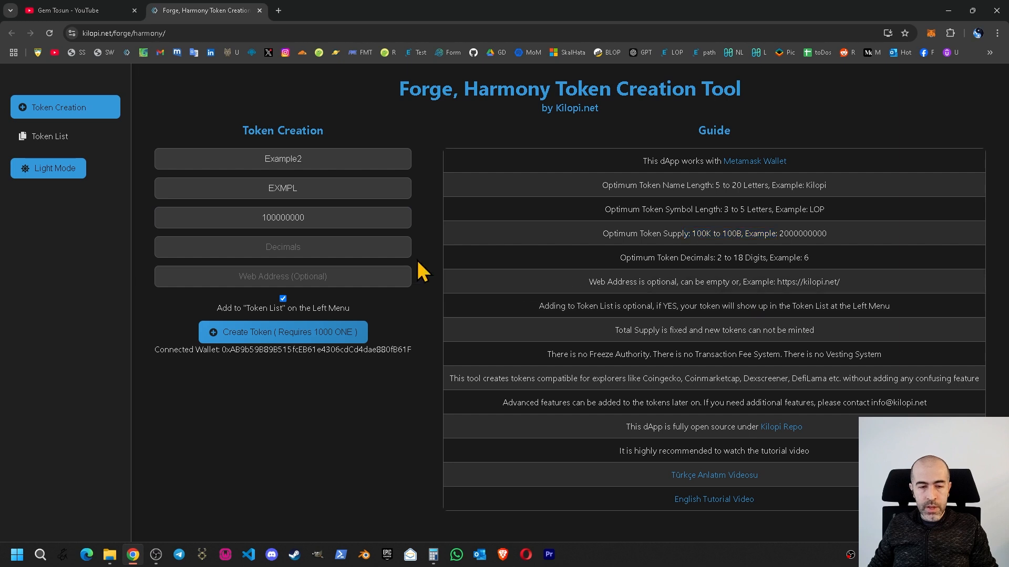
pyautogui.click(365, 242)
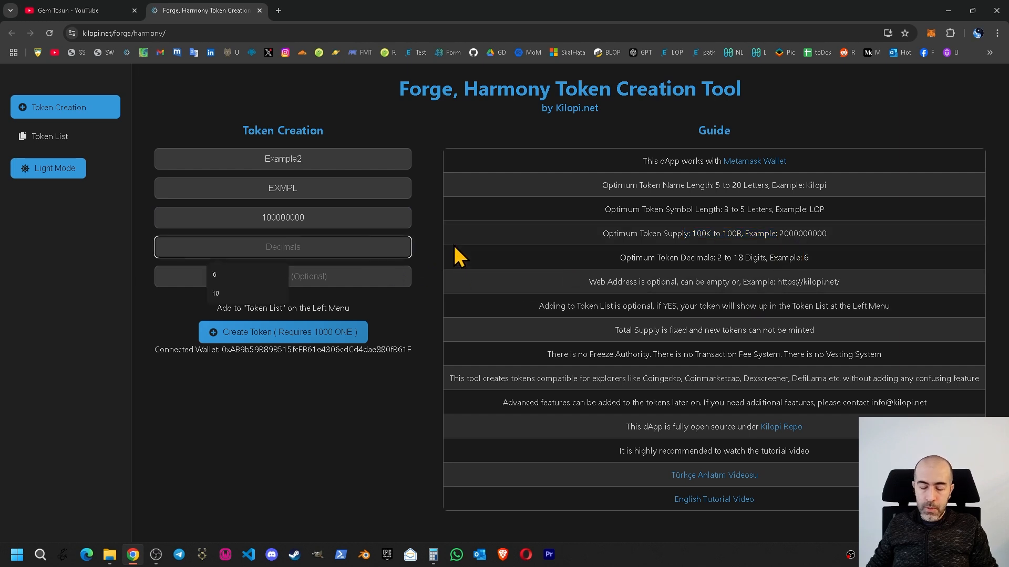
pyautogui.write('6')
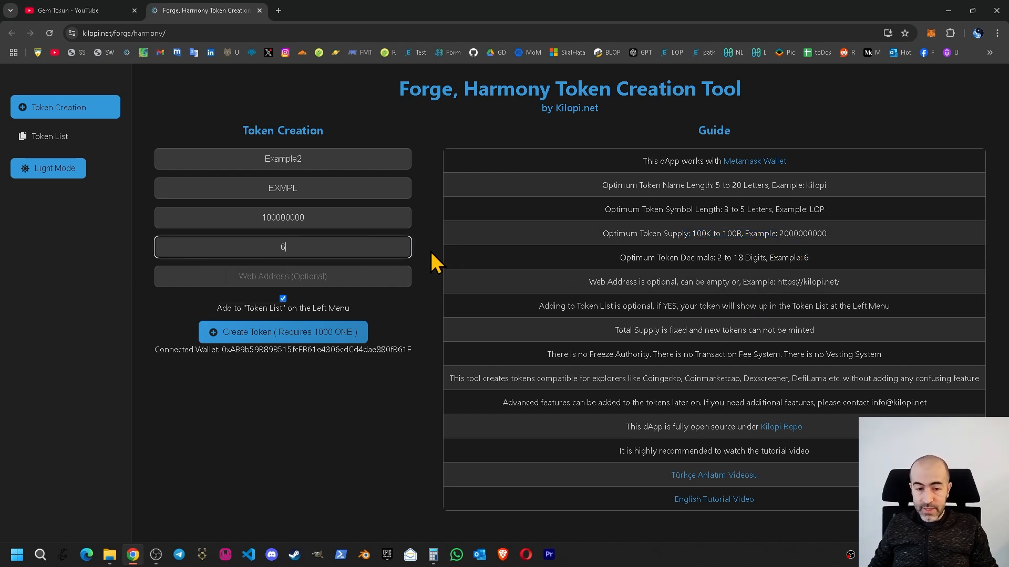
pyautogui.click(368, 277)
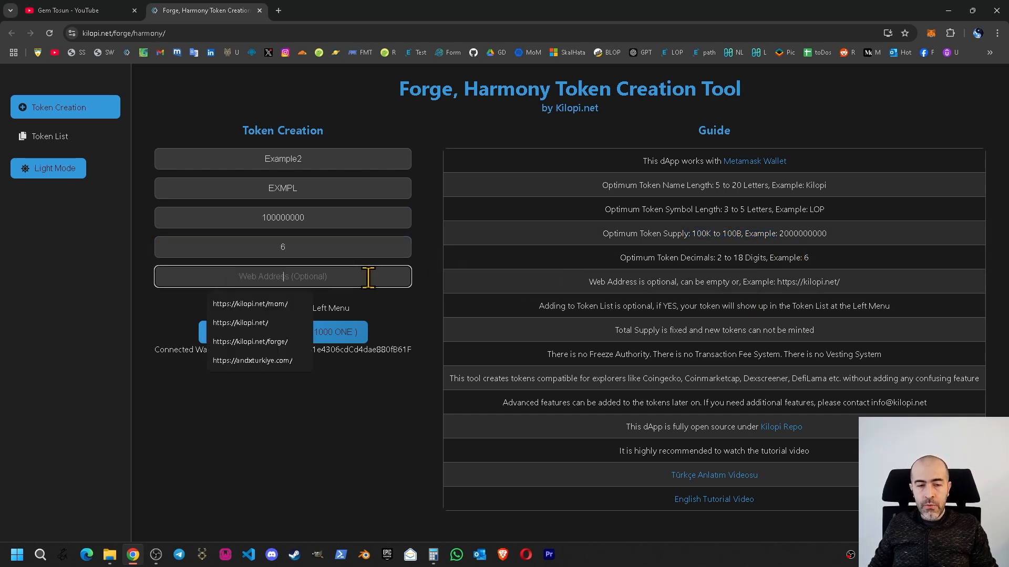
pyautogui.click(263, 322)
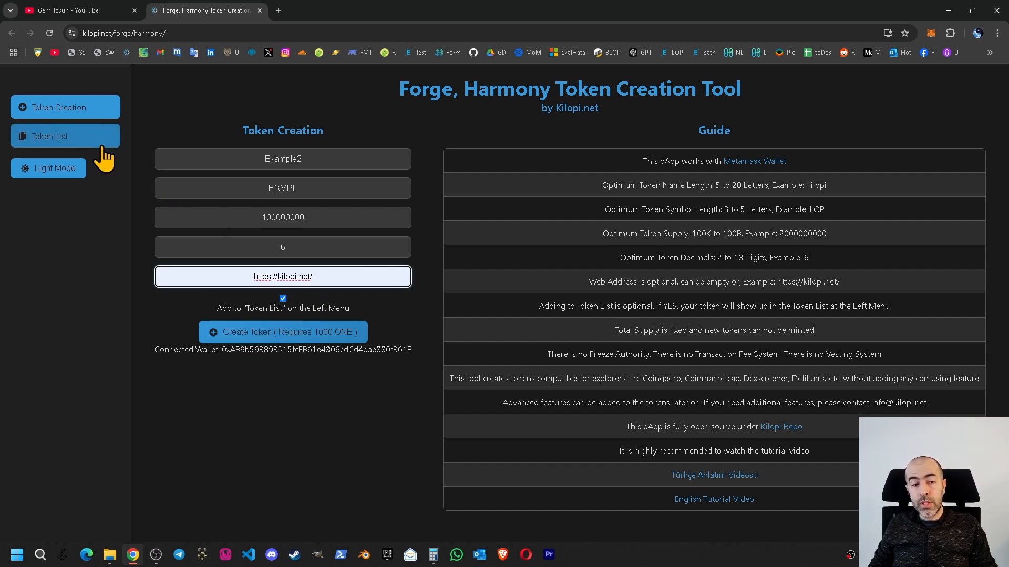
# Step: Create the token, review the gas fee and total in MetaMask, and confirm the transaction
pyautogui.click(326, 339)
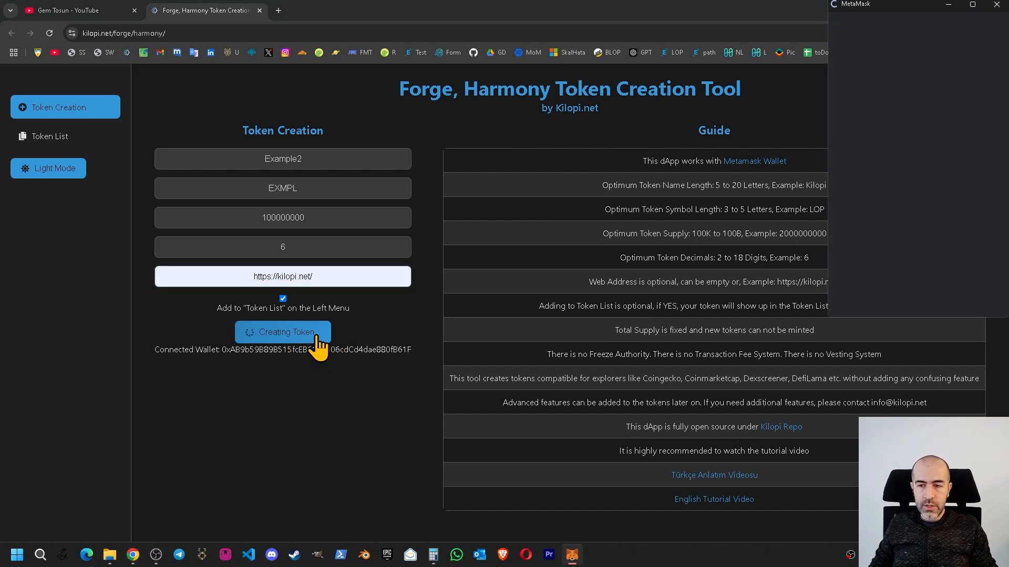
pyautogui.moveTo(928, 5); pyautogui.dragTo(812, 40)
pyautogui.scroll(-2, 783, 237)
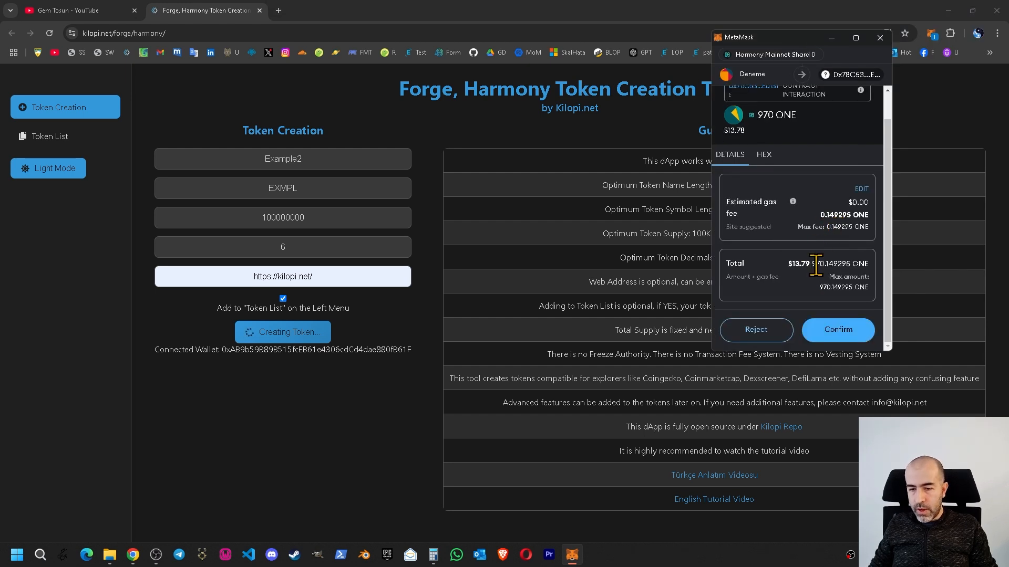
pyautogui.click(834, 321)
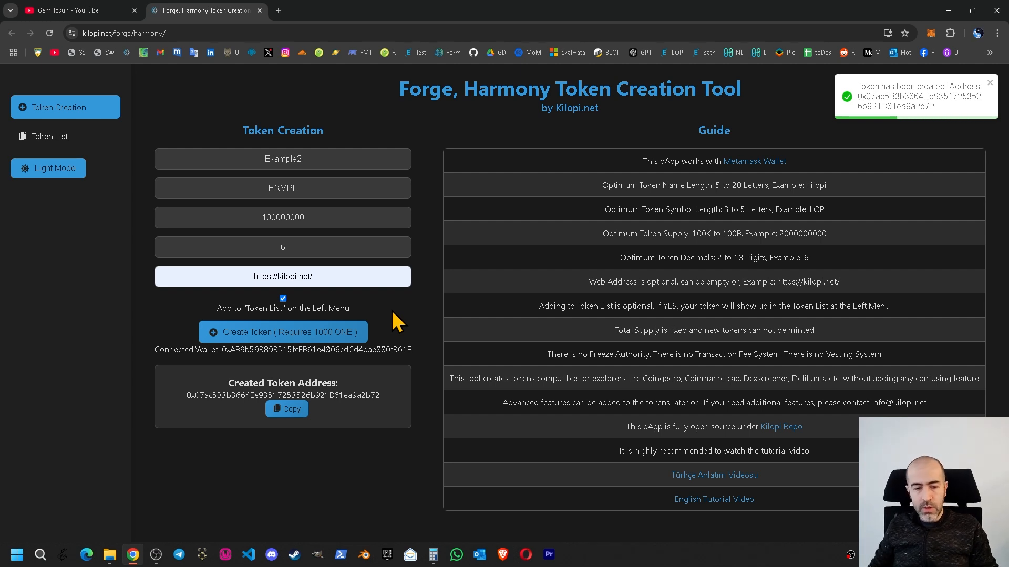
# Step: Copy the created token's address and paste it into the address bar of a new browser tab
pyautogui.click(290, 411)
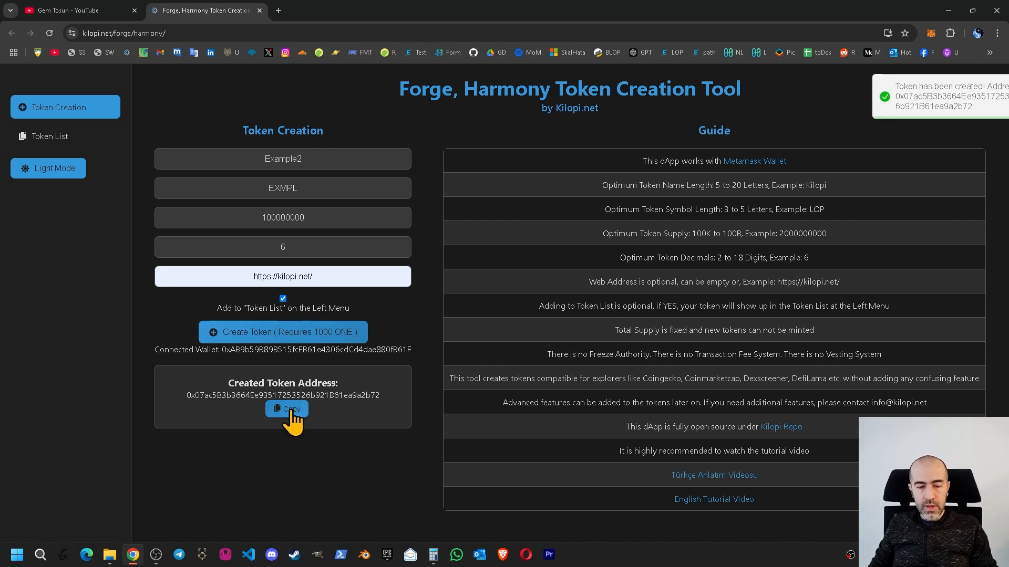
pyautogui.click(279, 10)
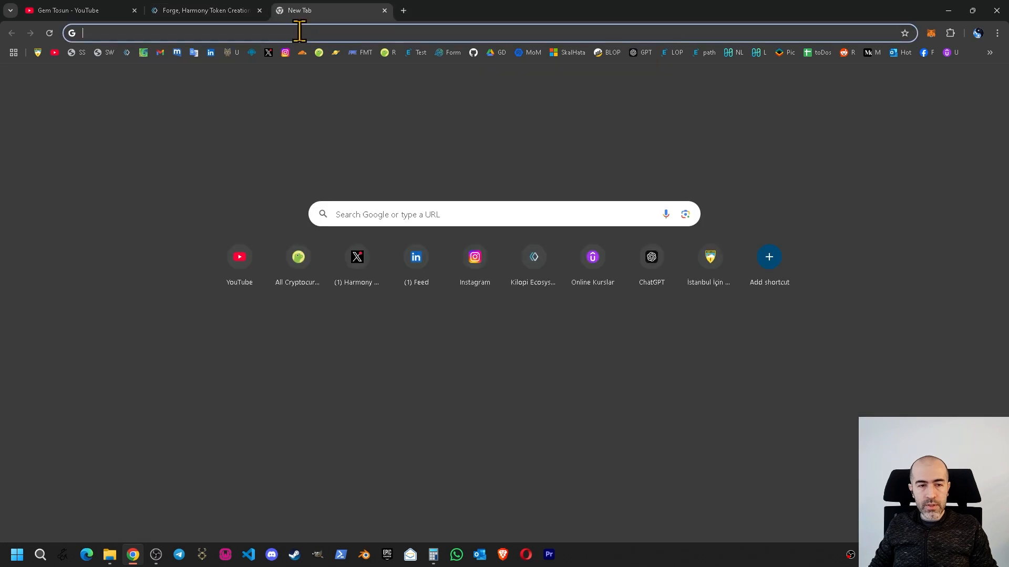
pyautogui.hotkey('ctrl', 'v')
pyautogui.click(204, 187)
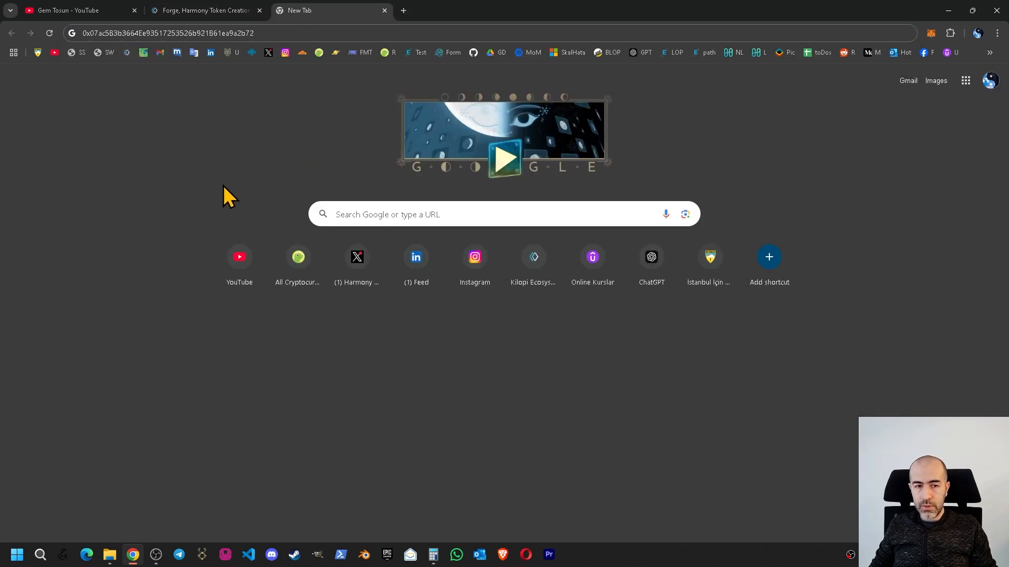
# Step: Import the new EXMPL token into the MetaMask wallet using its copied contract address
pyautogui.click(929, 33)
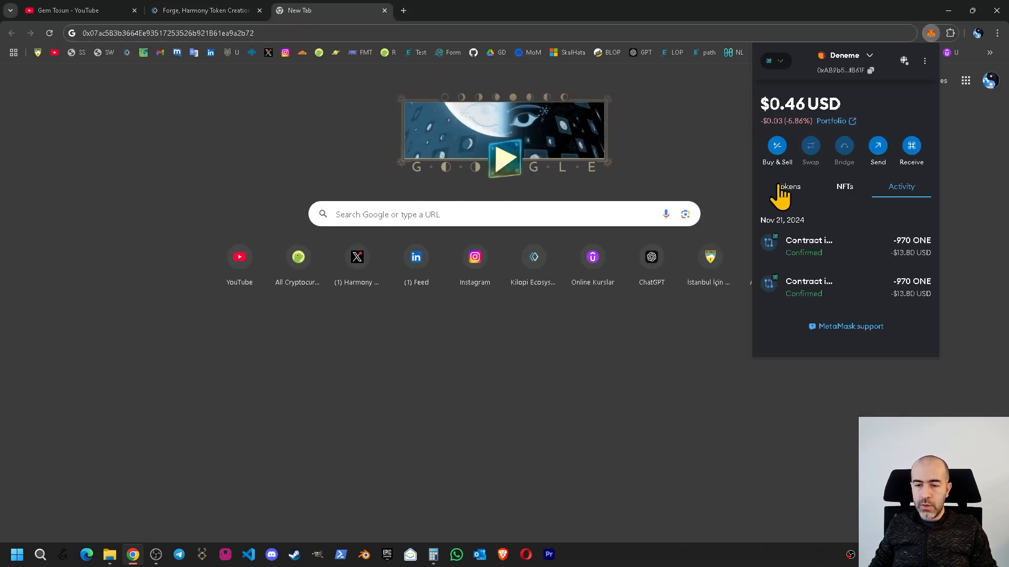
pyautogui.click(789, 188)
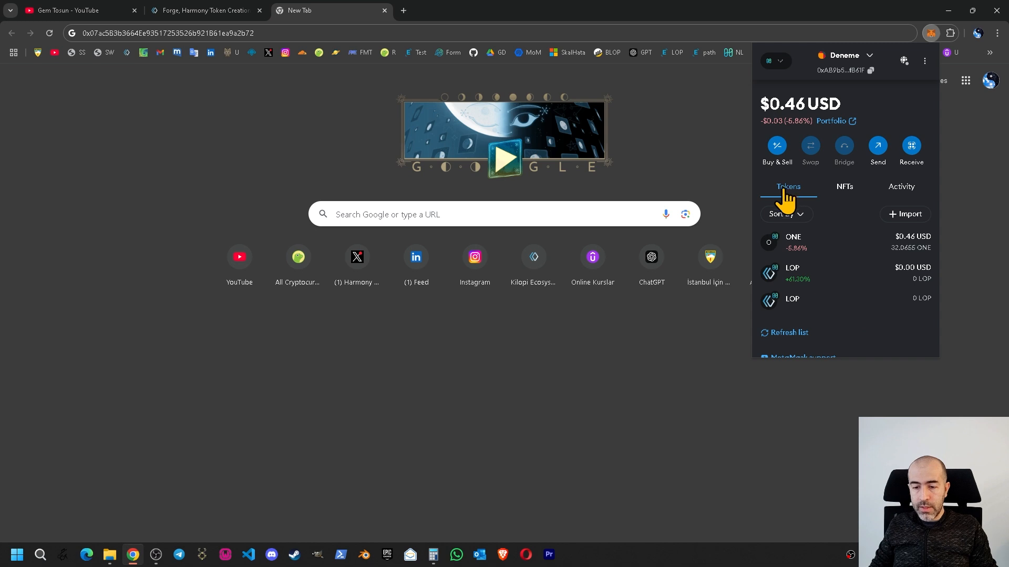
pyautogui.click(914, 224)
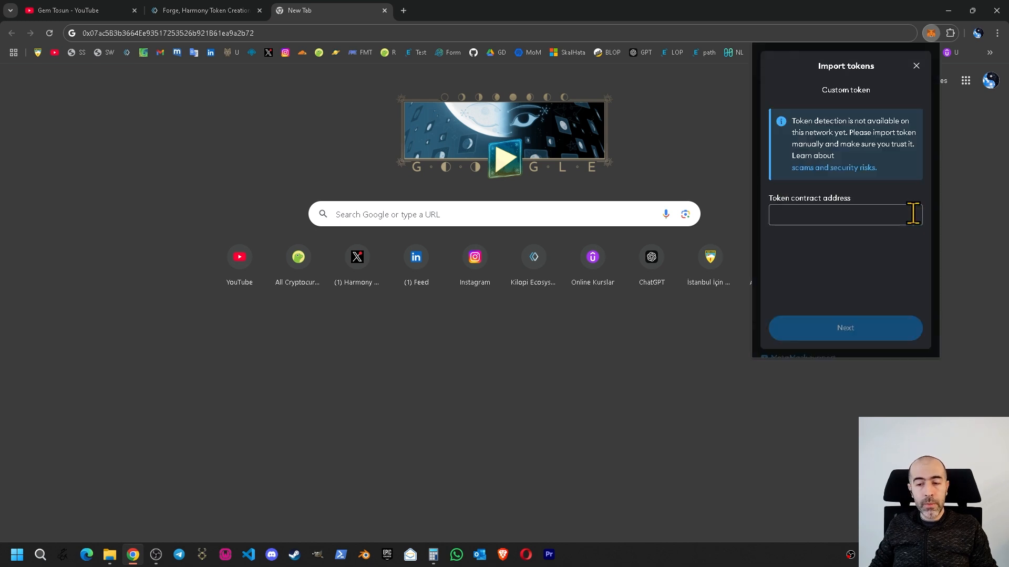
pyautogui.click(856, 214)
pyautogui.hotkey('ctrl', 'v')
pyautogui.scroll(-1, 892, 255)
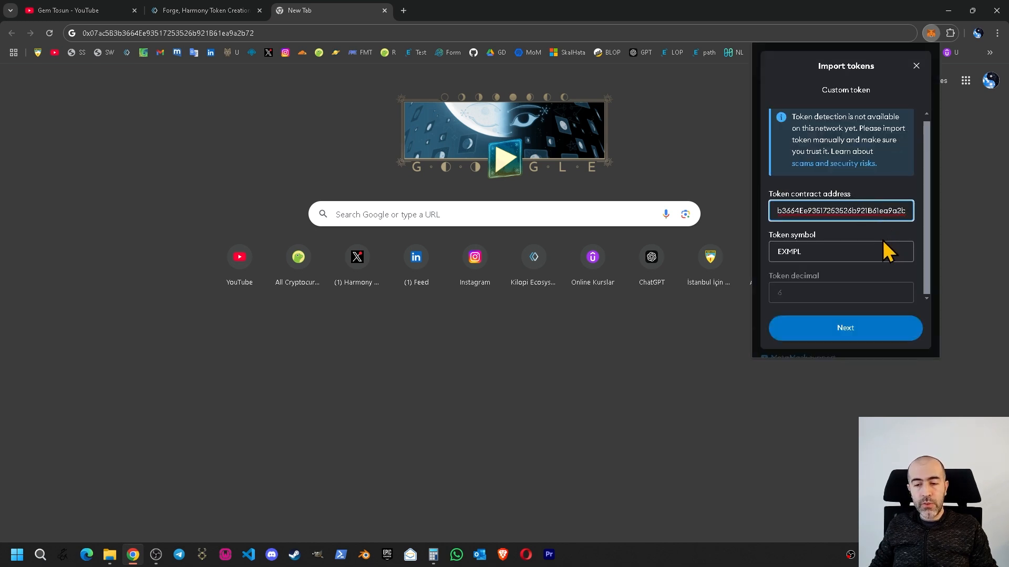
pyautogui.click(837, 320)
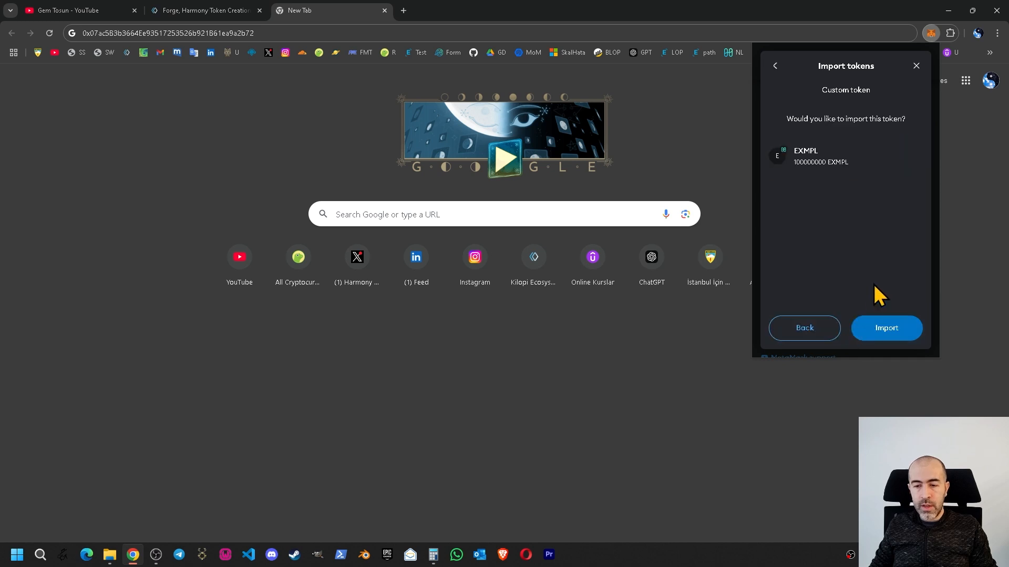
pyautogui.click(888, 329)
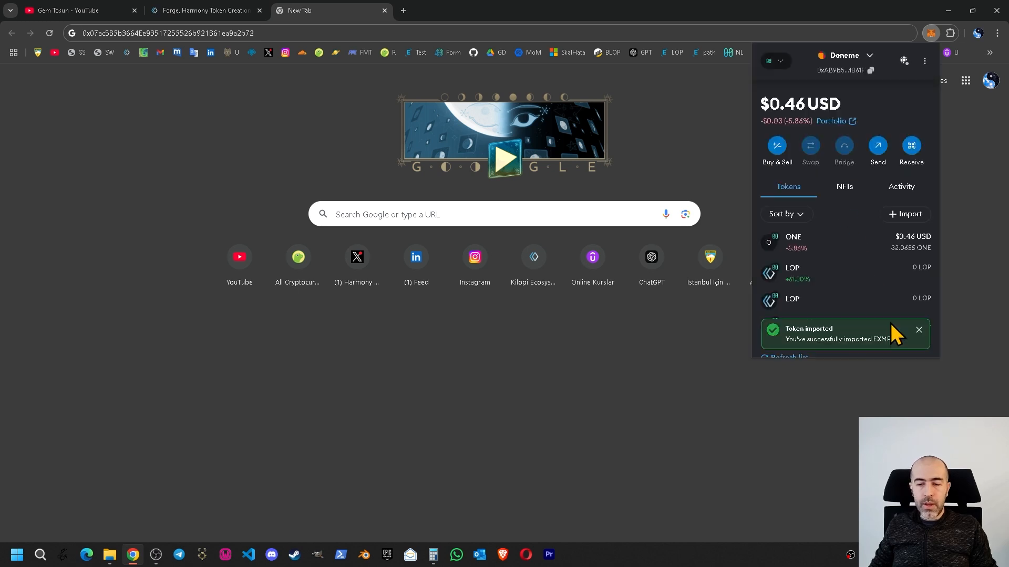
# Step: Check the EXMPL balance in MetaMask's token list, then close the wallet and the extra browser tab
pyautogui.scroll(-2, 849, 273)
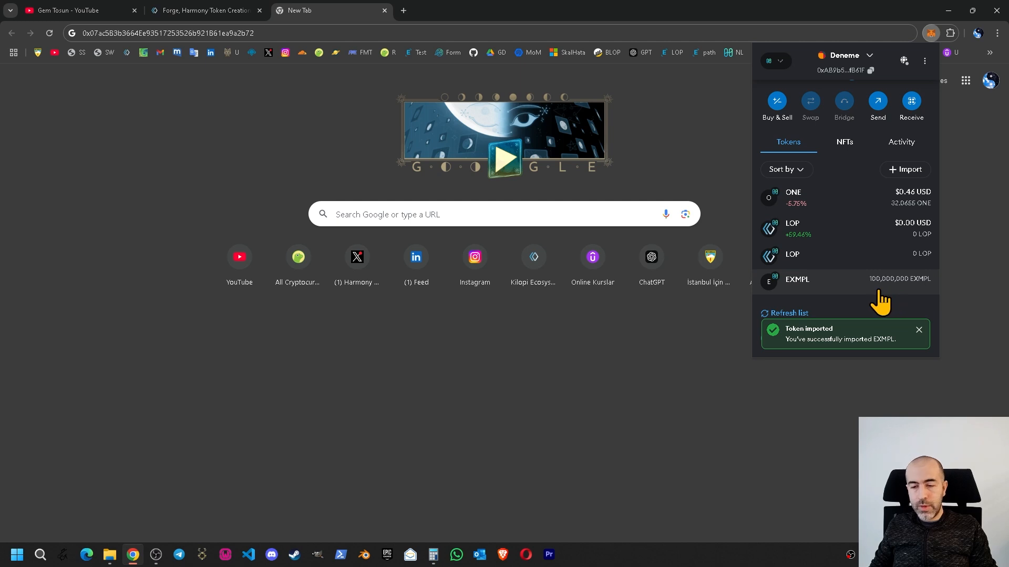
pyautogui.scroll(2, 860, 265)
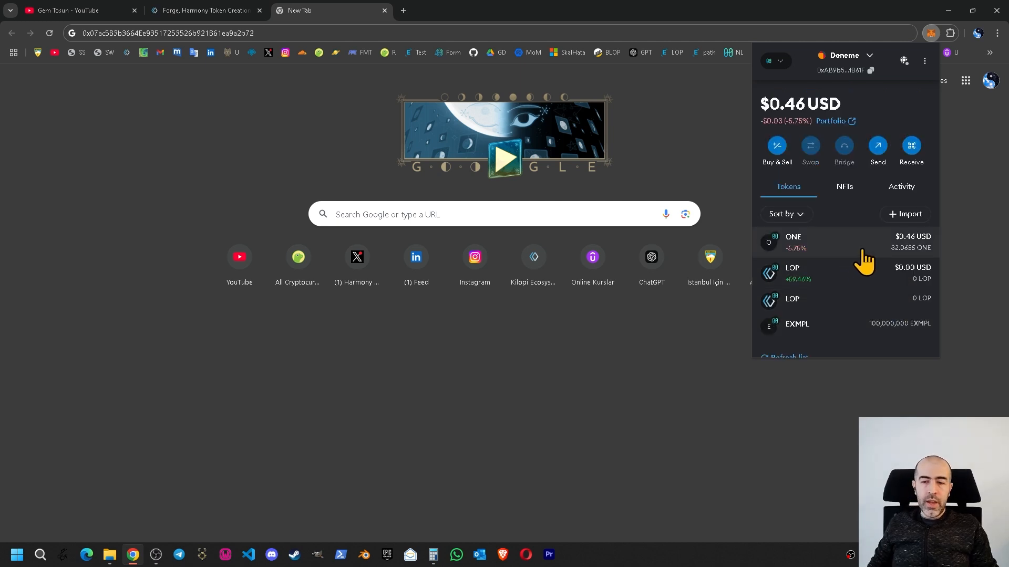
pyautogui.click(294, 131)
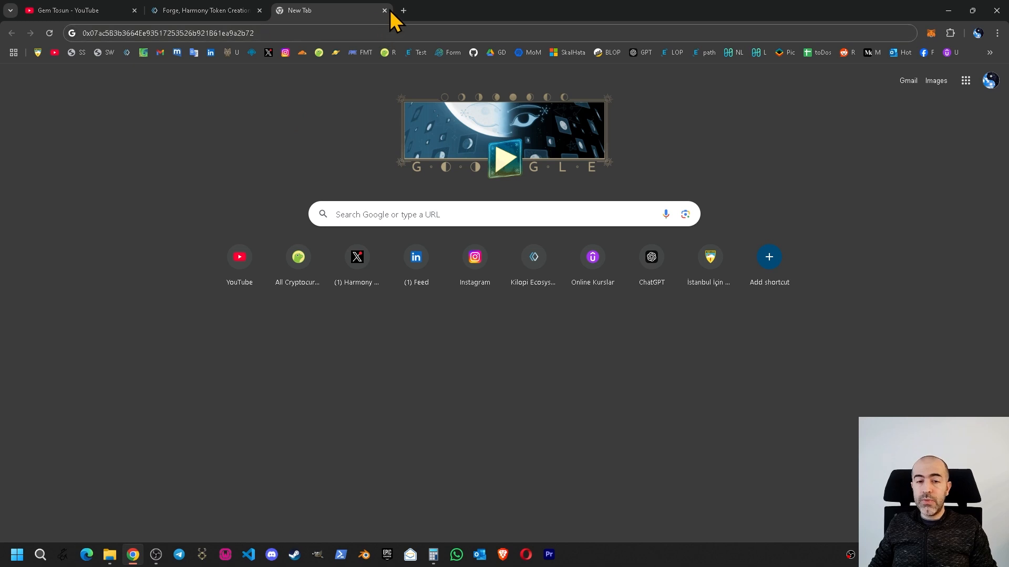
pyautogui.click(385, 10)
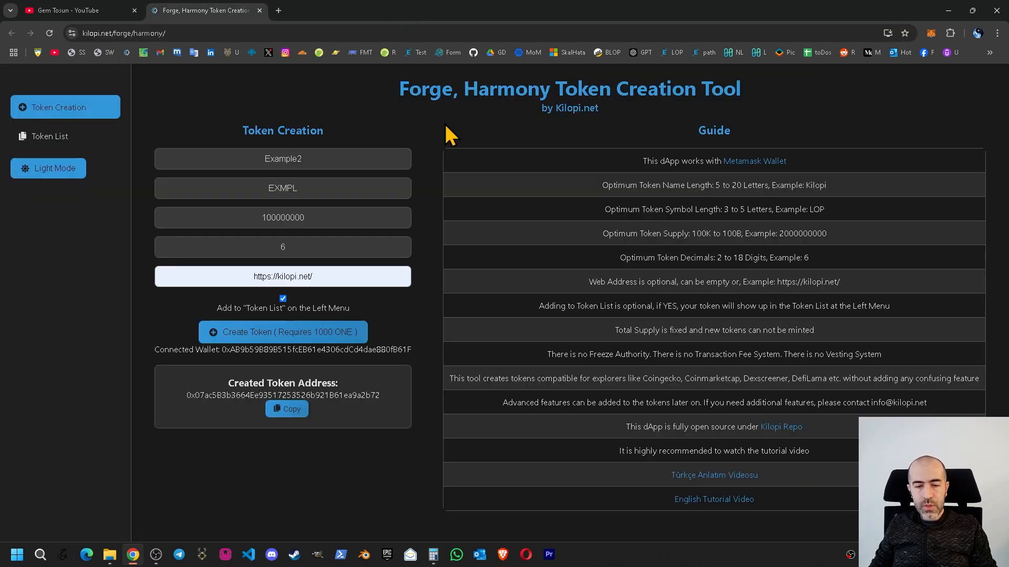
# Step: Check Example2 in the Token List and review the created token address on the Token Creation form
pyautogui.click(79, 140)
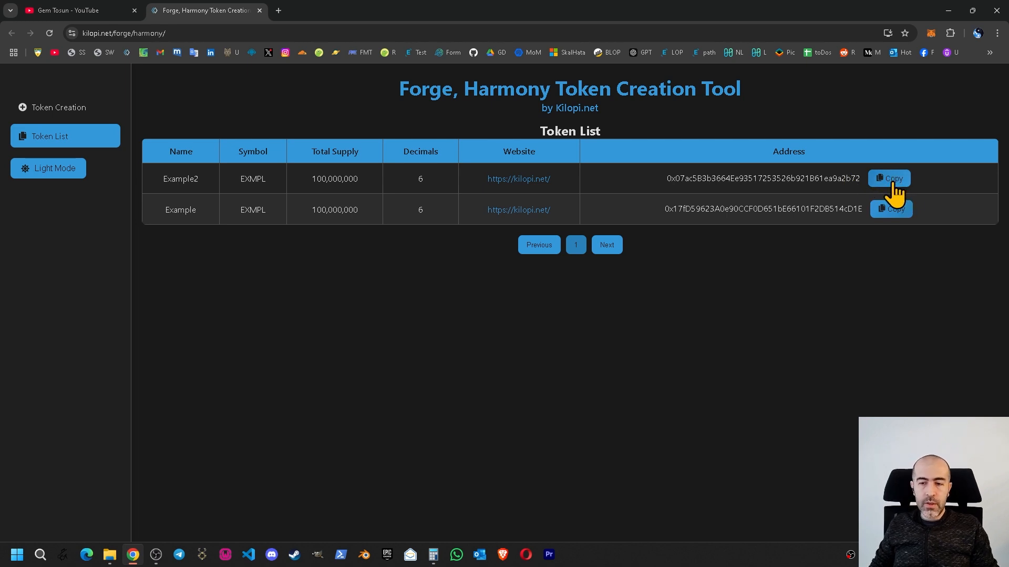
pyautogui.click(74, 113)
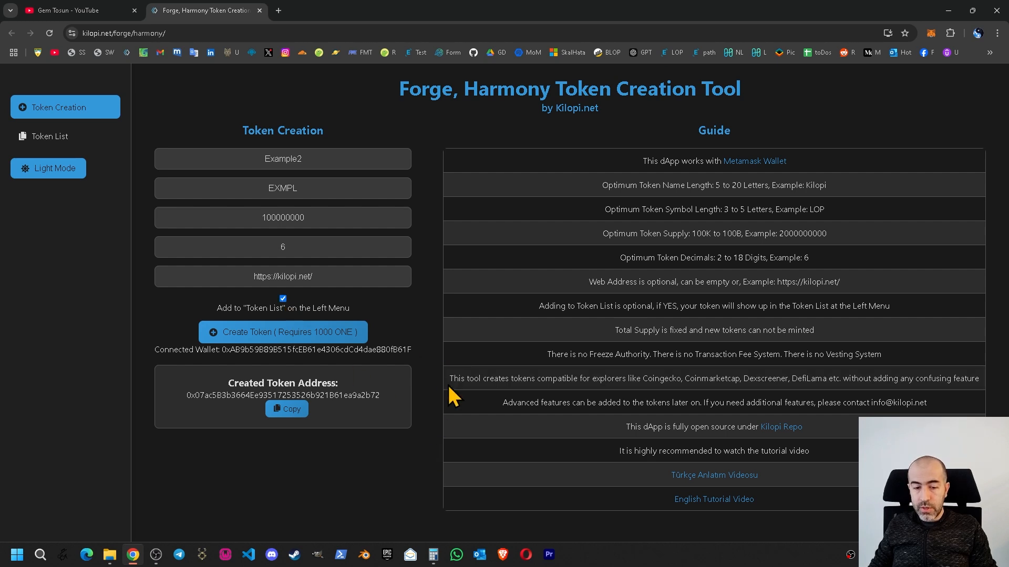
pyautogui.moveTo(219, 394); pyautogui.dragTo(370, 399)
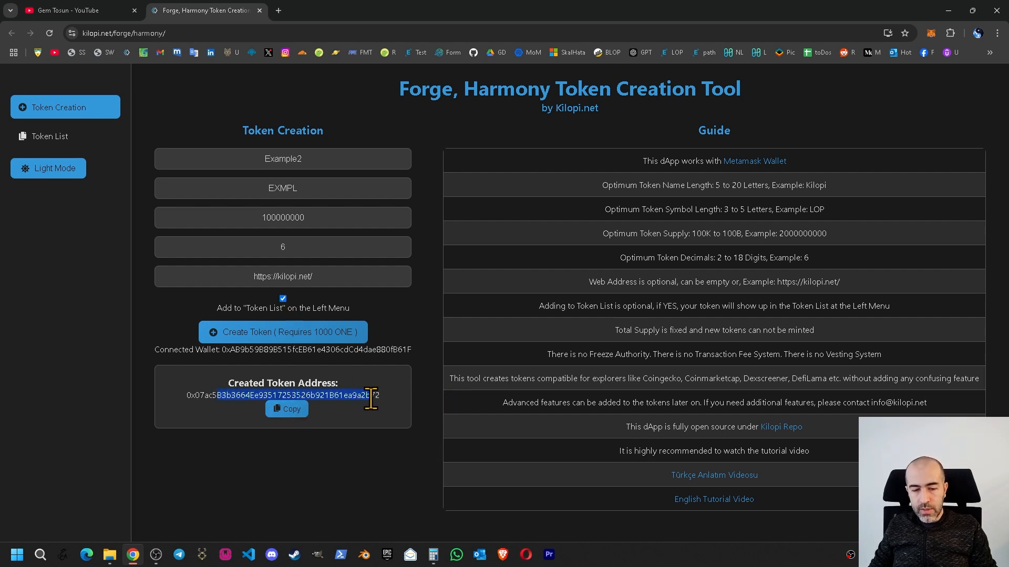
pyautogui.click(370, 396)
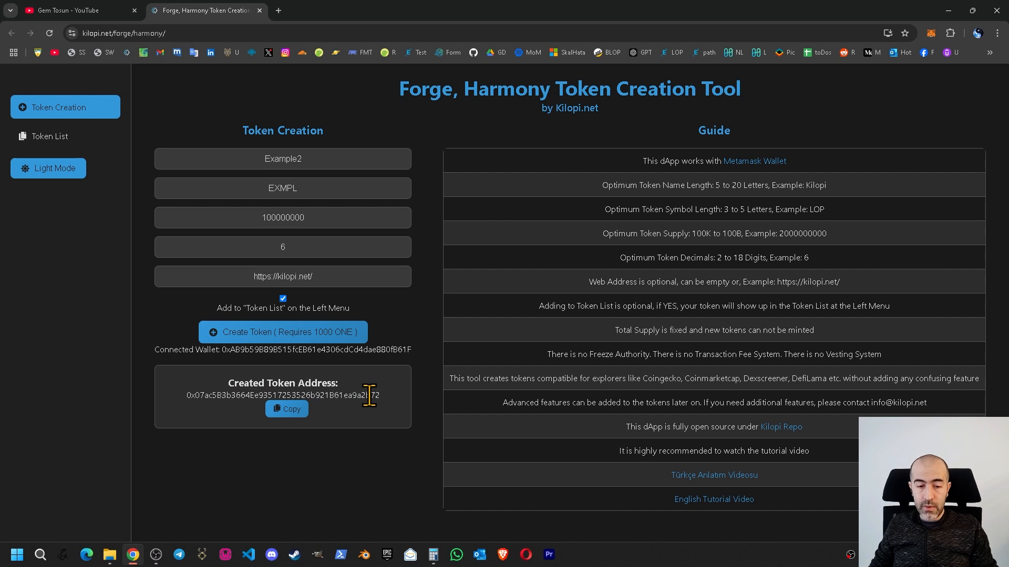
# Step: Glance at the MetaMask wallet, dismiss it, and copy the created token's address from the Token Creation form
pyautogui.click(931, 34)
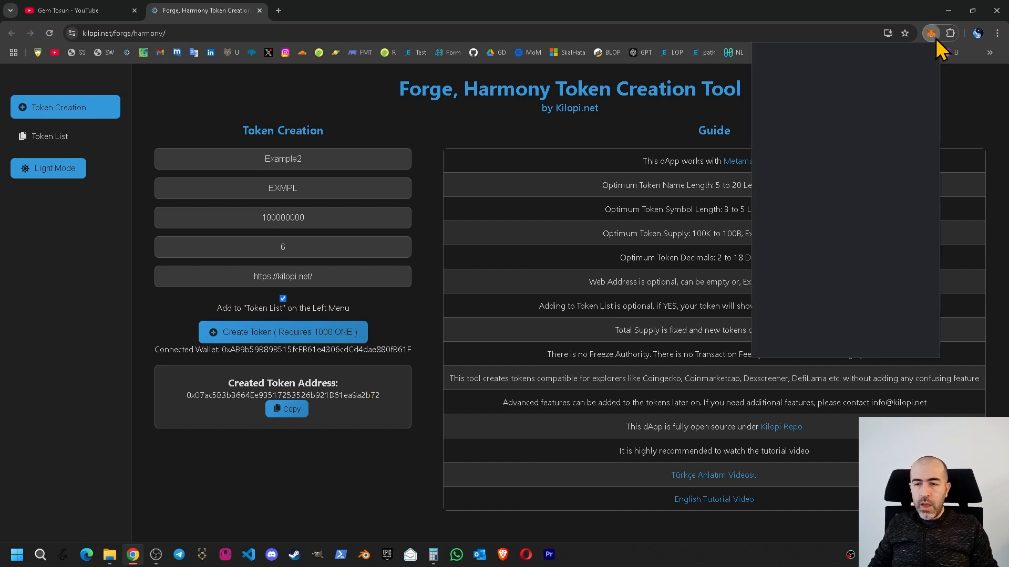
pyautogui.click(436, 160)
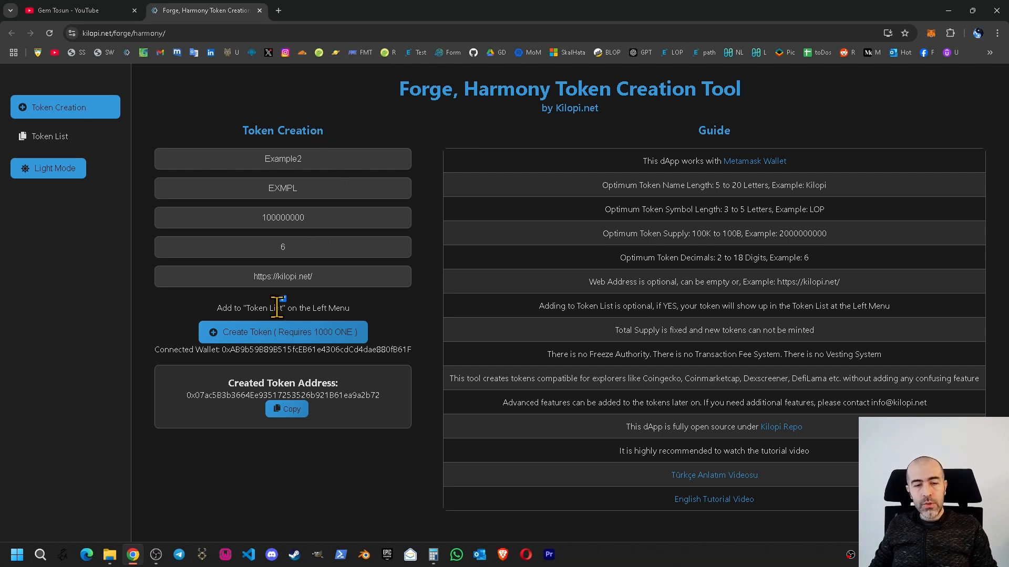
pyautogui.doubleClick(279, 395)
pyautogui.click(287, 409)
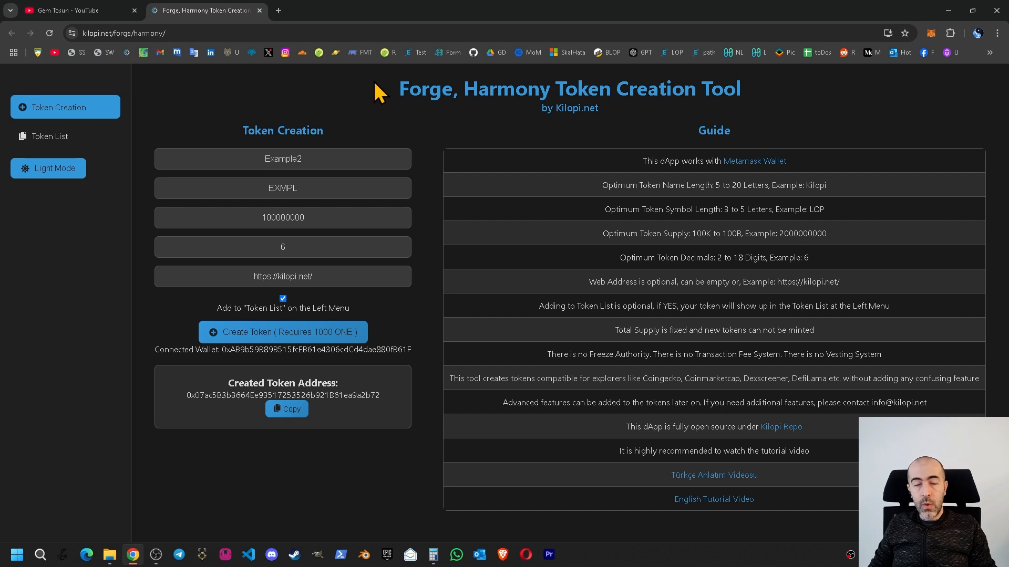
# Step: Open the Kilopi site in a new tab and enter Harmony Swap from its exchange listings
pyautogui.click(279, 10)
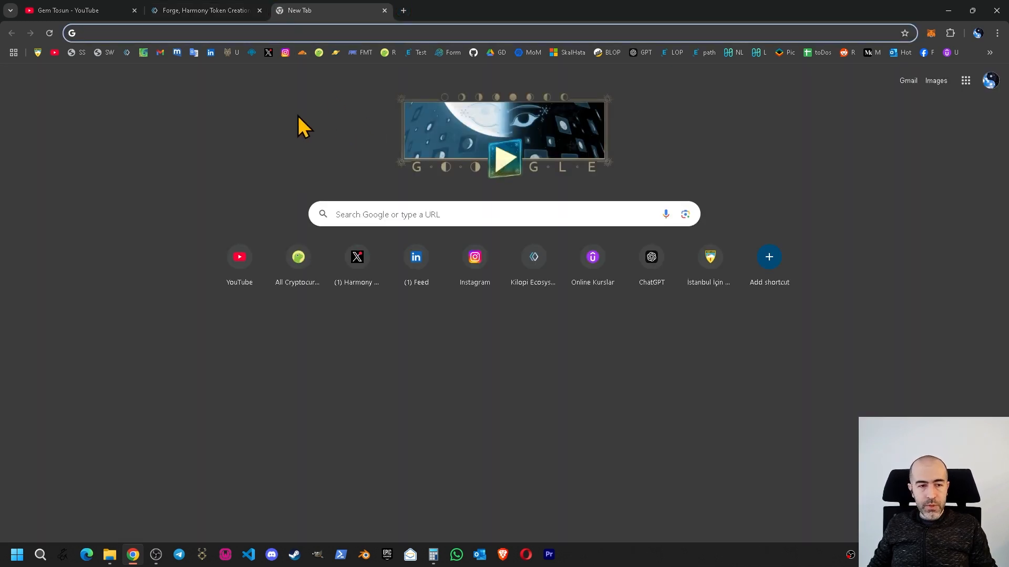
pyautogui.click(127, 52)
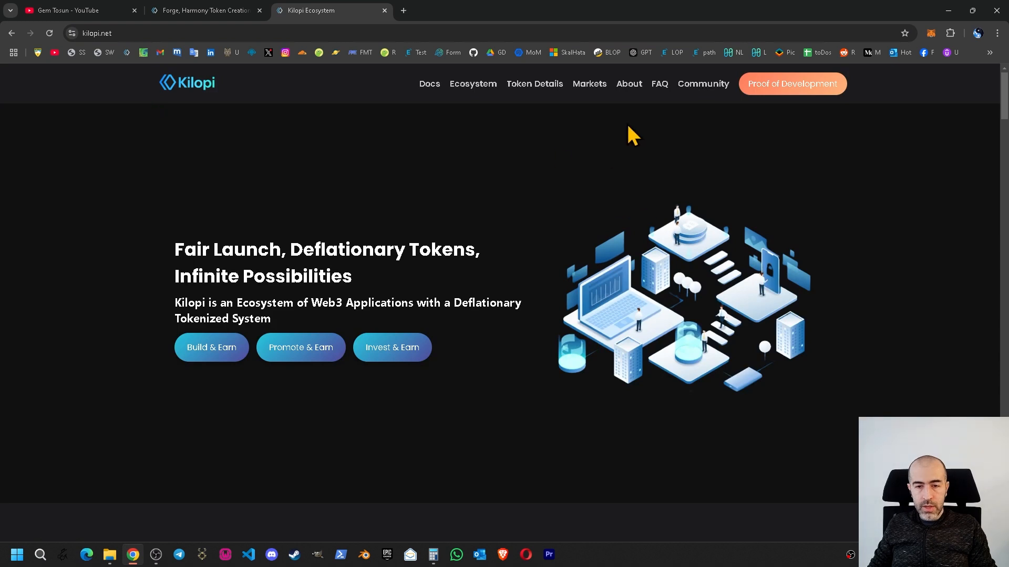
pyautogui.click(593, 85)
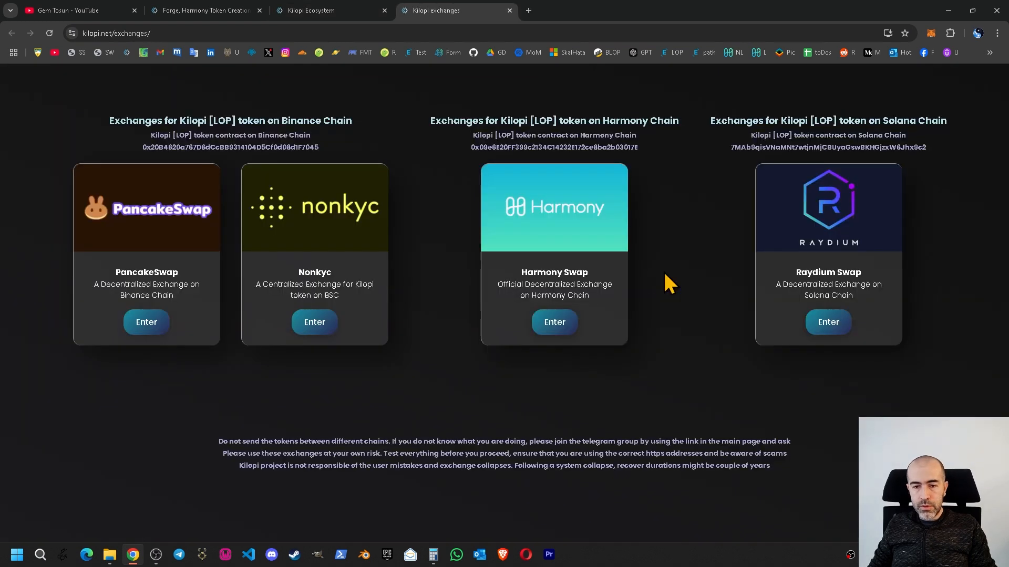
pyautogui.click(555, 321)
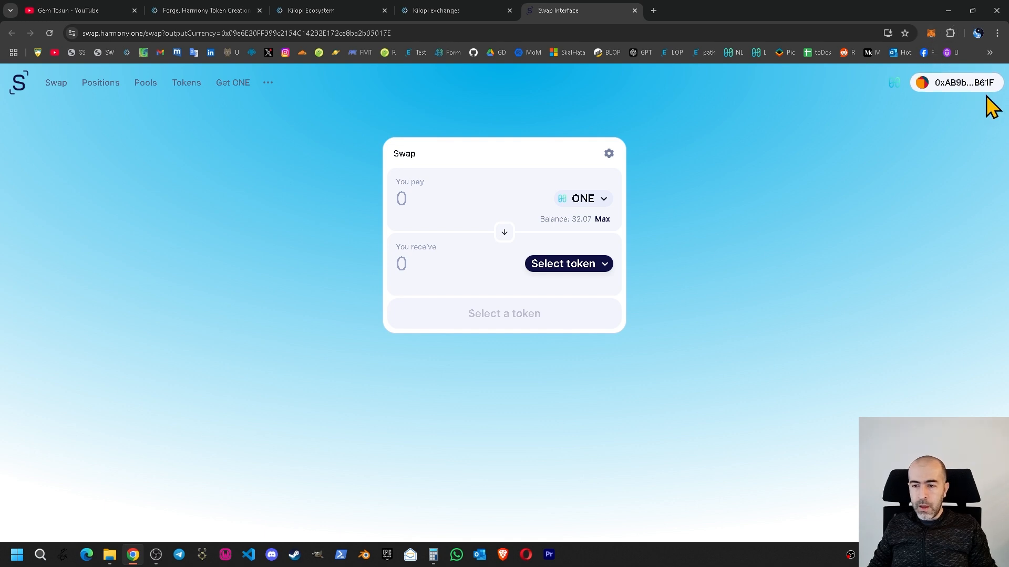
# Step: Check the connected account in MetaMask and start a new liquidity position from Harmony Swap's Pools page
pyautogui.click(931, 33)
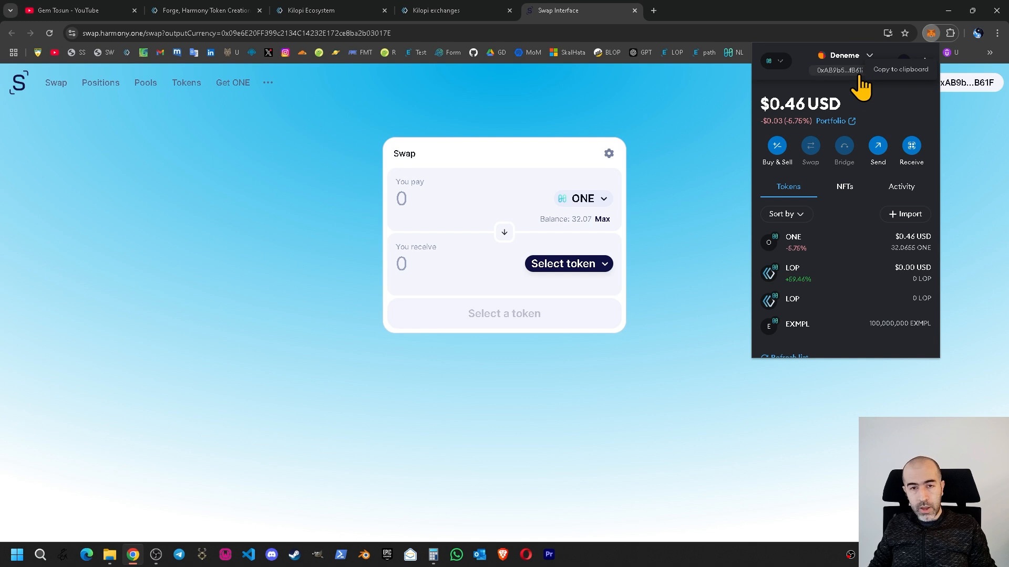
pyautogui.click(145, 83)
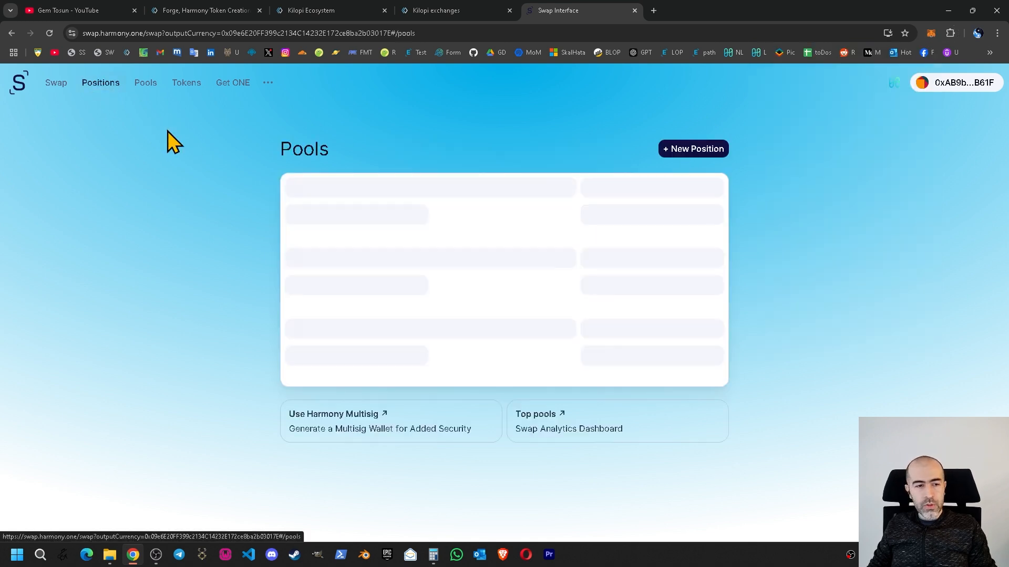
pyautogui.click(697, 152)
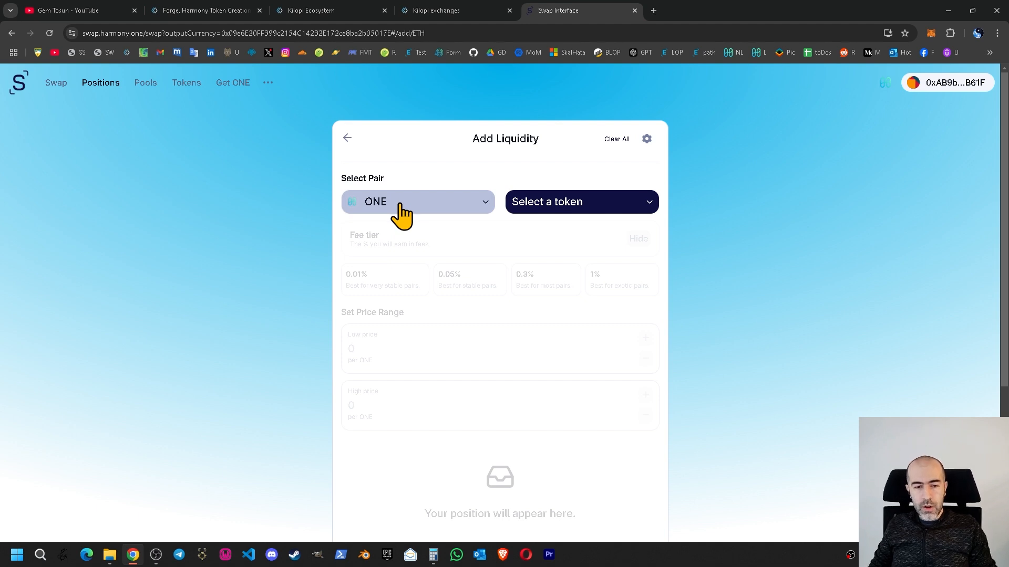
# Step: Set EXMPL as the second token of the ONE pair using its copied contract address, accepting the token warning
pyautogui.click(562, 208)
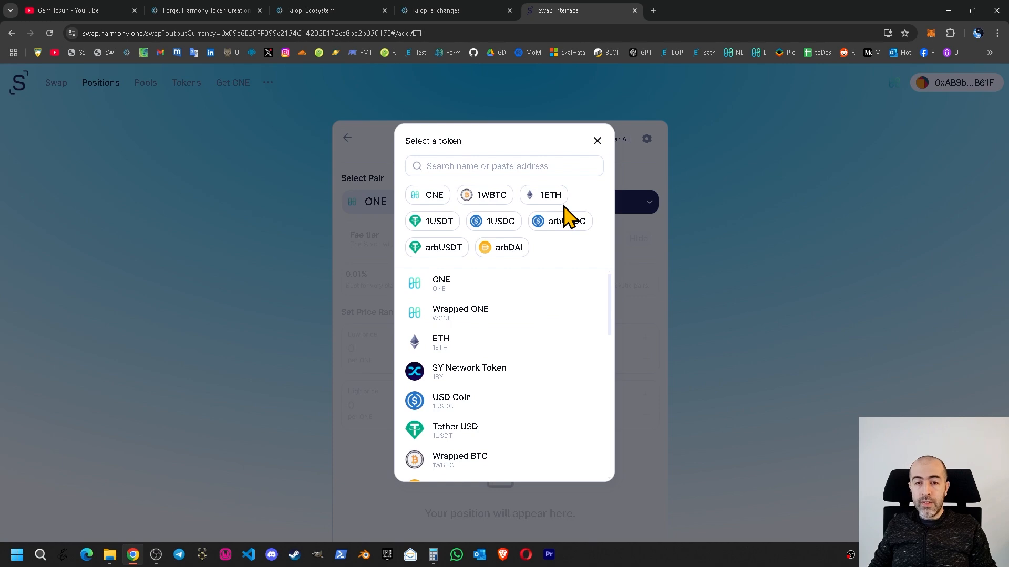
pyautogui.click(360, 10)
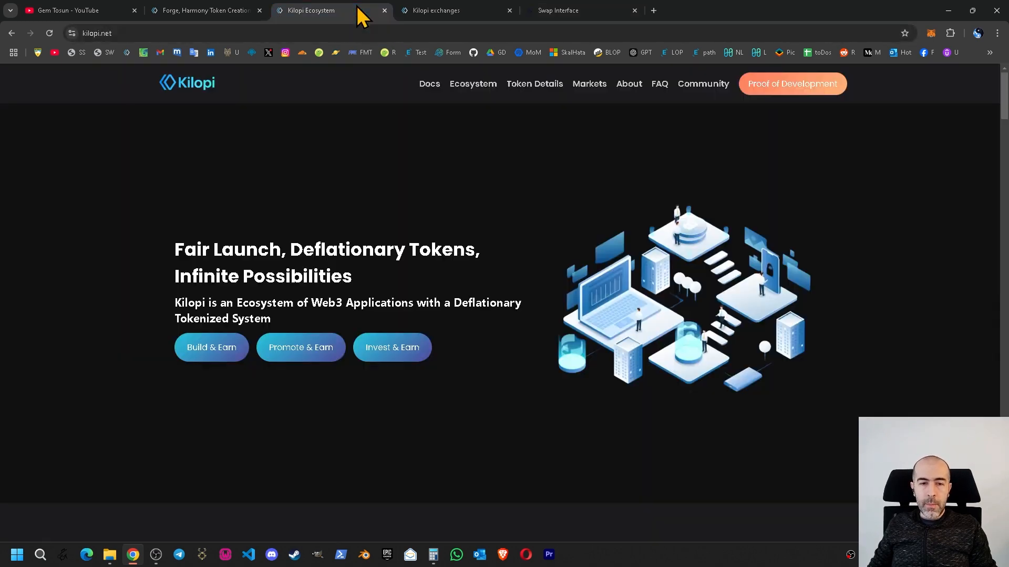
pyautogui.click(427, 11)
pyautogui.click(259, 8)
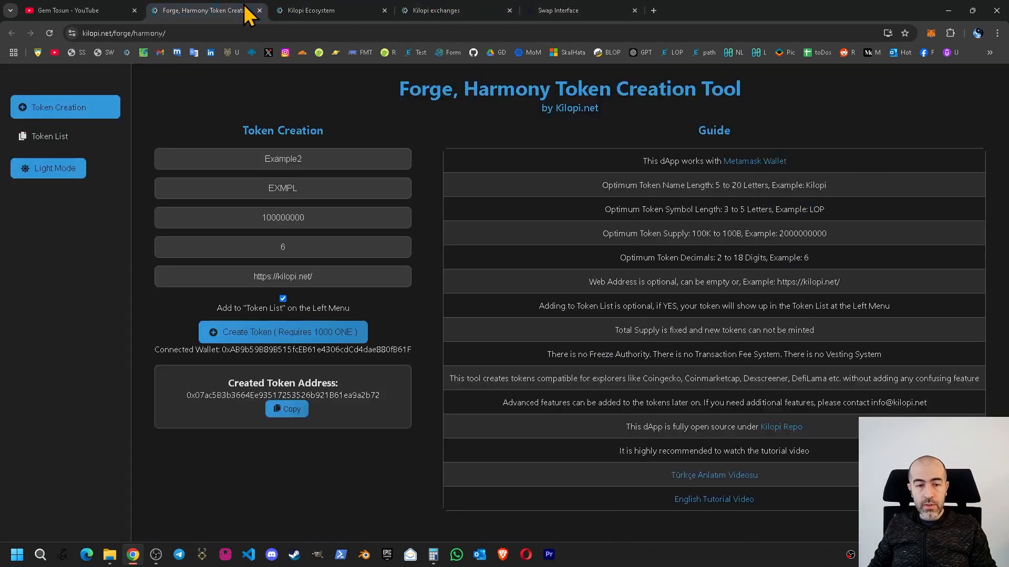
pyautogui.click(289, 410)
pyautogui.click(556, 11)
pyautogui.click(520, 166)
pyautogui.hotkey('ctrl', 'v')
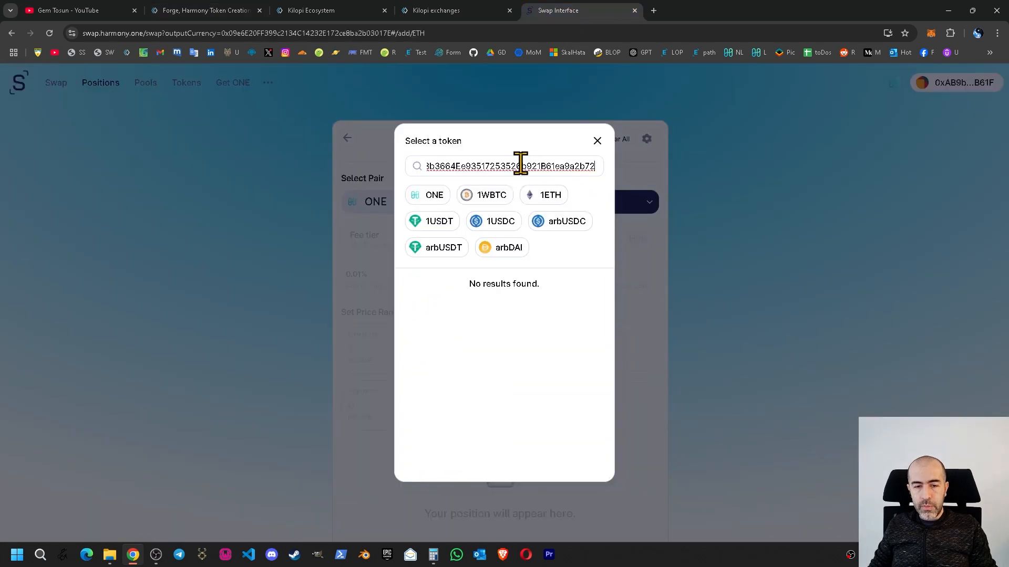
pyautogui.click(451, 297)
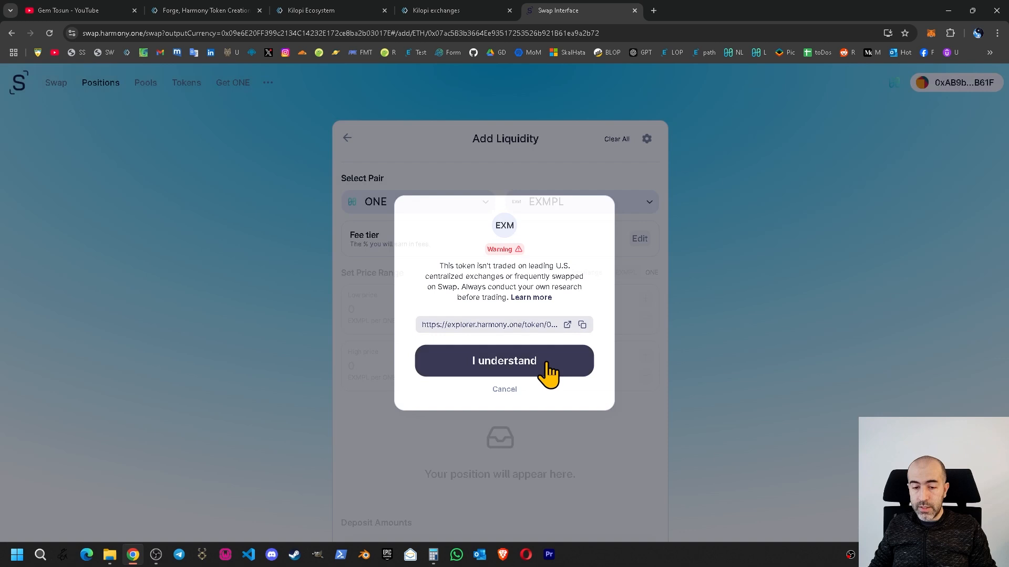
pyautogui.click(547, 371)
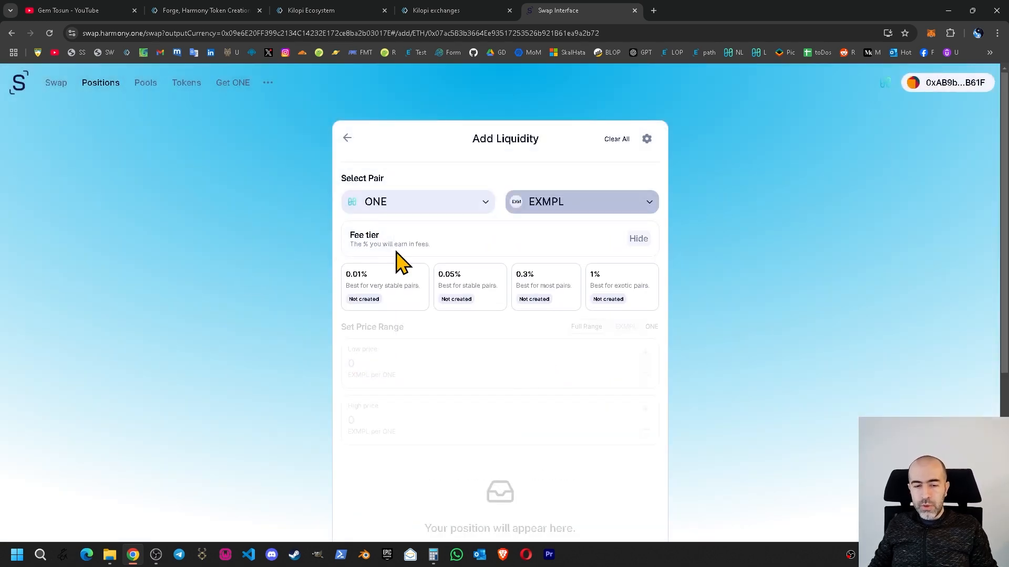
# Step: Choose the 1% fee tier and apply the full price range to the ONE/EXMPL position
pyautogui.click(623, 293)
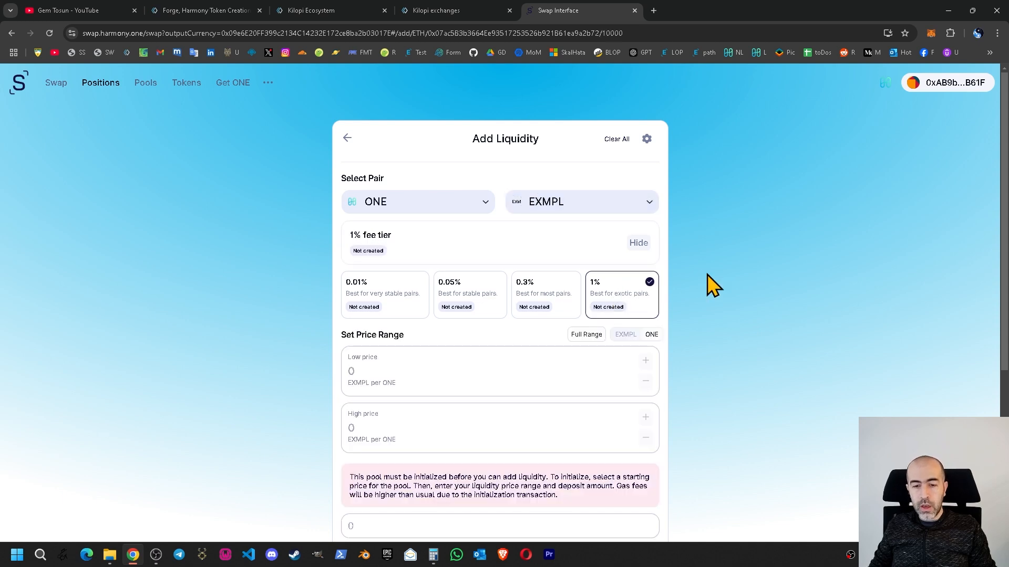
pyautogui.scroll(-1, 720, 281)
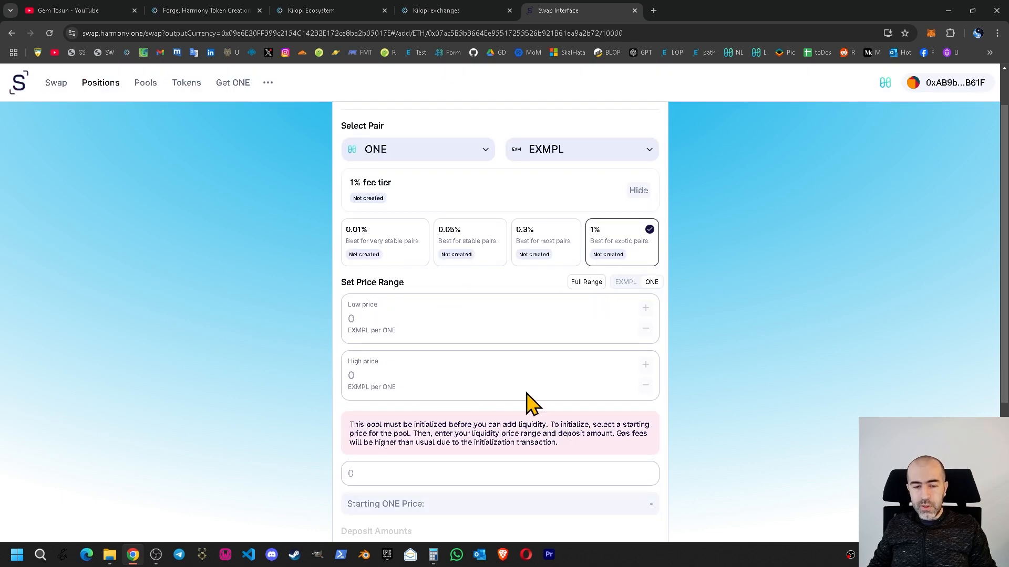
pyautogui.click(587, 286)
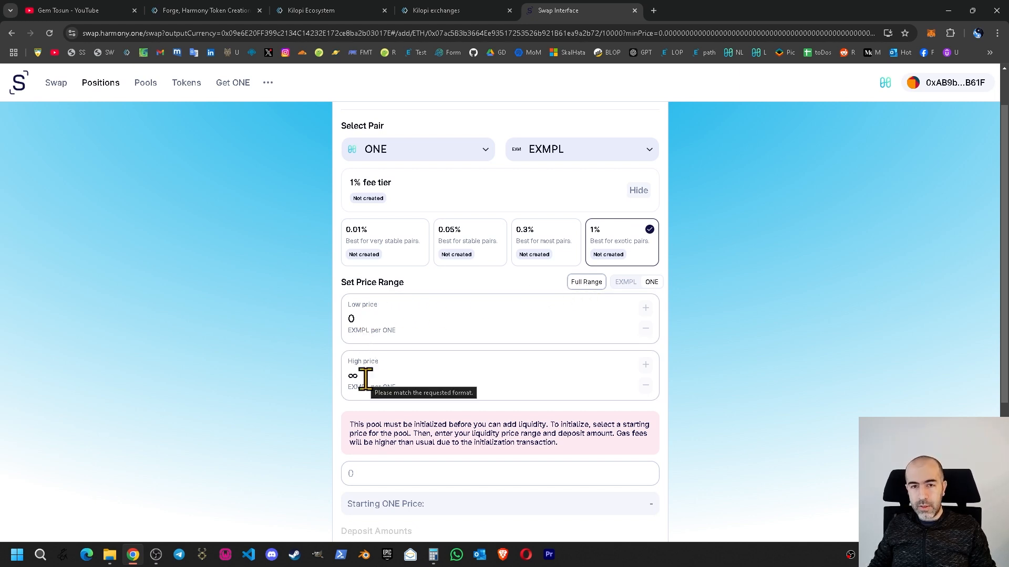
# Step: Set the pool's starting price to 1 EXMPL per ONE
pyautogui.scroll(-4, 308, 381)
pyautogui.click(373, 263)
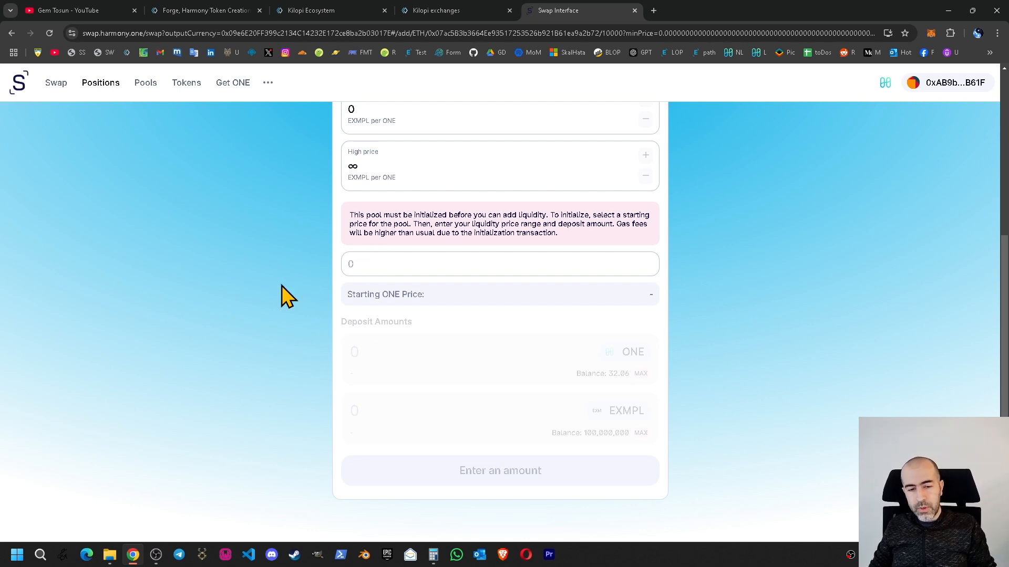
pyautogui.write('1')
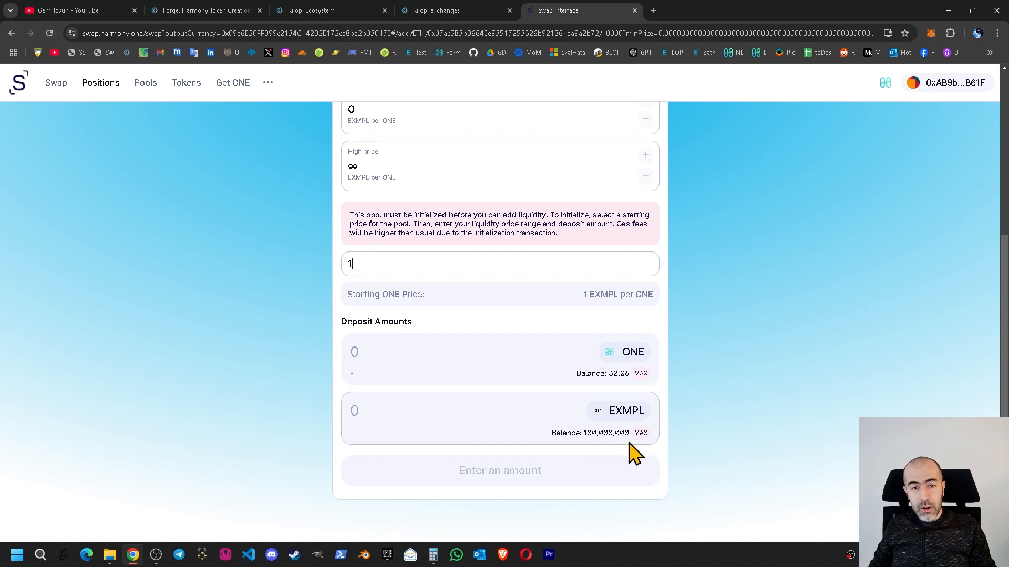
# Step: Switch to the Calculator and multiply 50000000 by 0,014
pyautogui.click(434, 554)
pyautogui.click(835, 258)
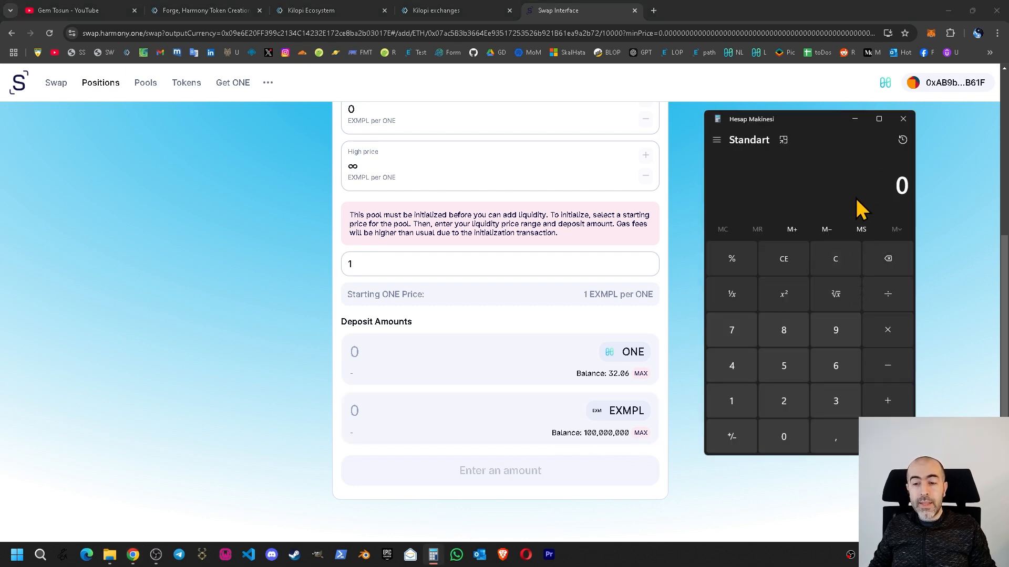
pyautogui.write('50.')
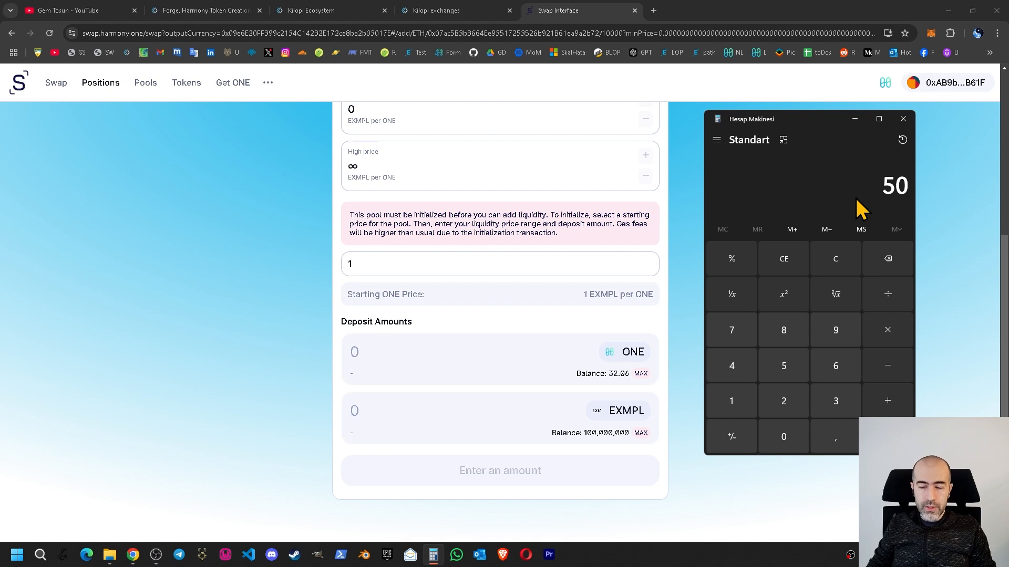
pyautogui.write('000.000')
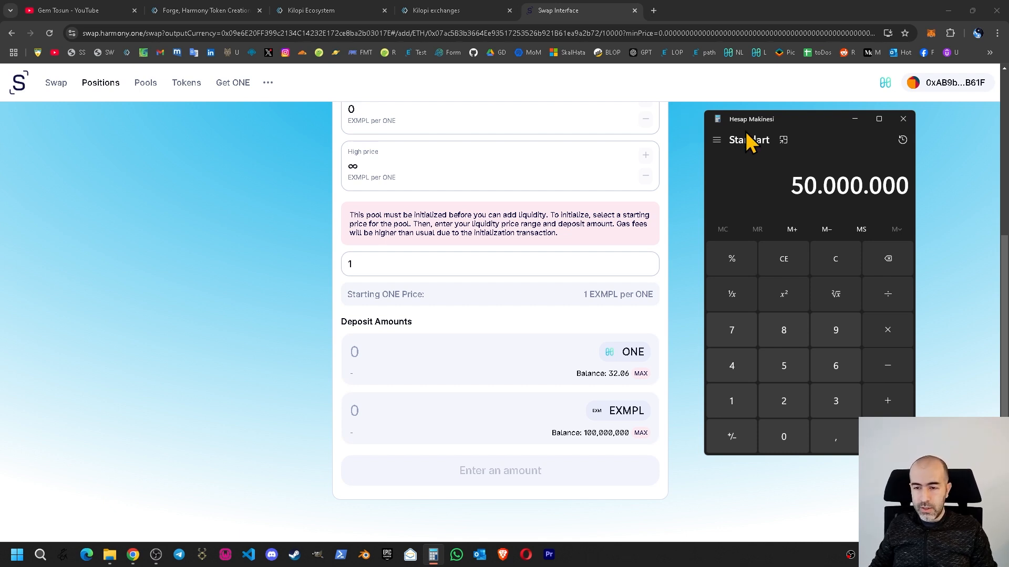
pyautogui.press('*')
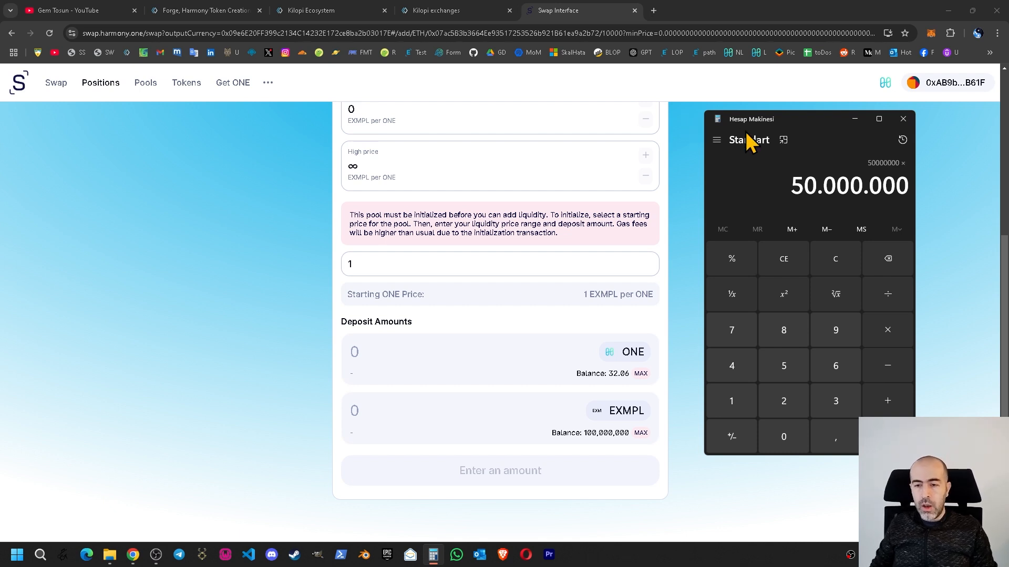
pyautogui.write('0,014')
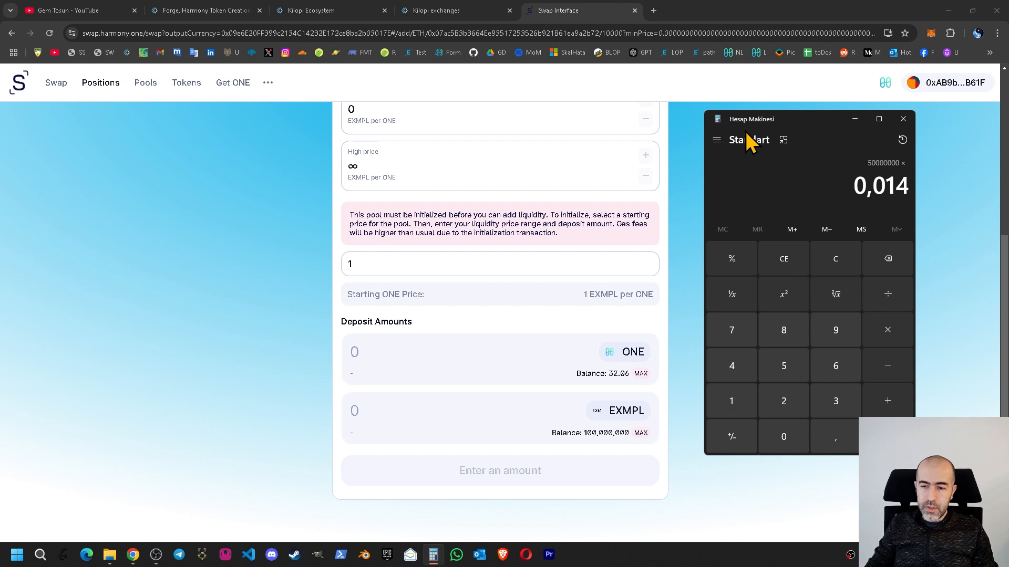
pyautogui.press('Return')
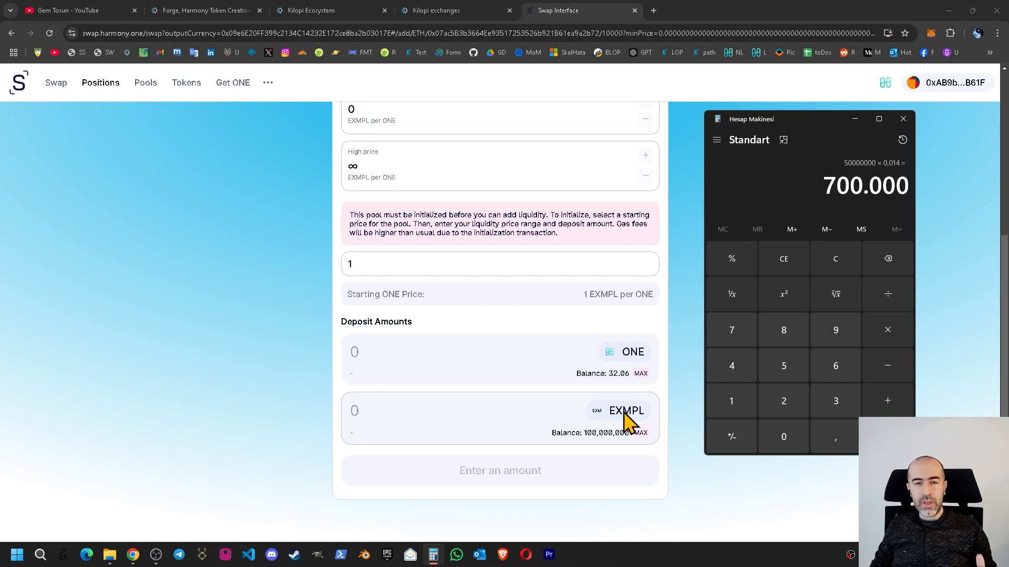
# Step: Set the pool's starting price to 2 EXMPL per ONE and the ONE deposit amount to 10
pyautogui.click(366, 264)
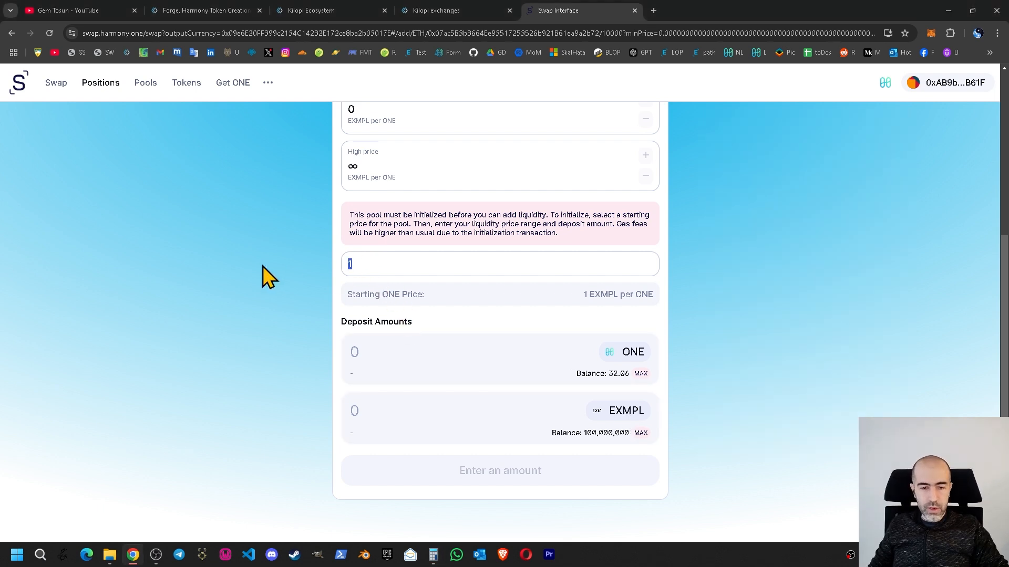
pyautogui.press('BackSpace')
pyautogui.write('2')
pyautogui.click(389, 348)
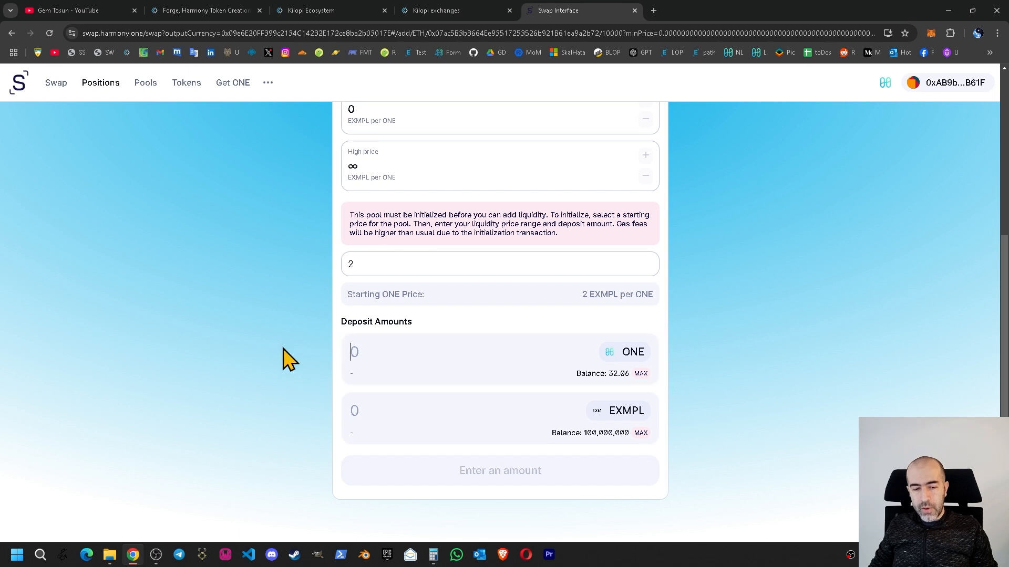
pyautogui.write('10')
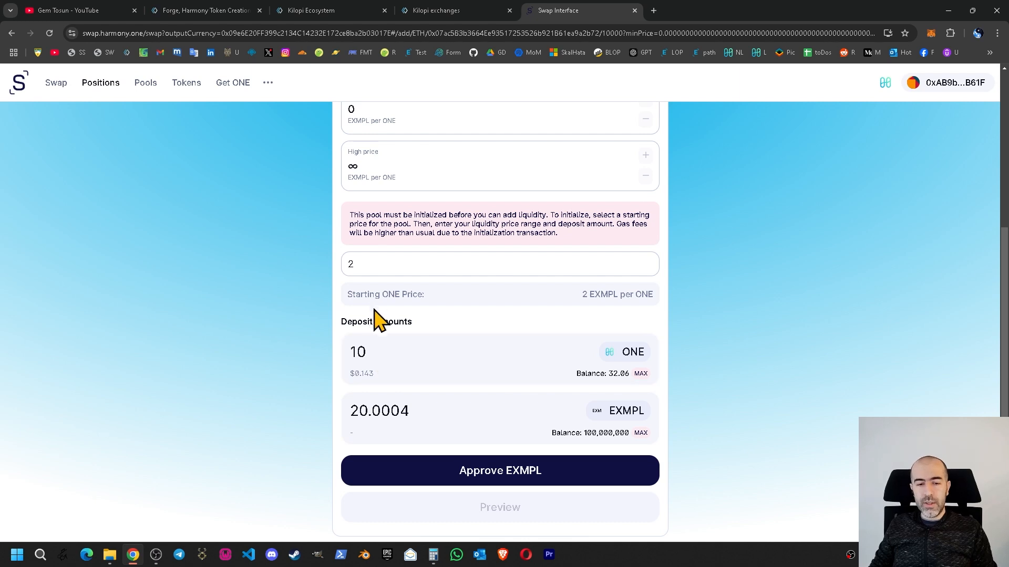
# Step: Try a starting price of 3 EXMPL per ONE and restore it to 2
pyautogui.click(370, 266)
pyautogui.press('BackSpace')
pyautogui.write('3')
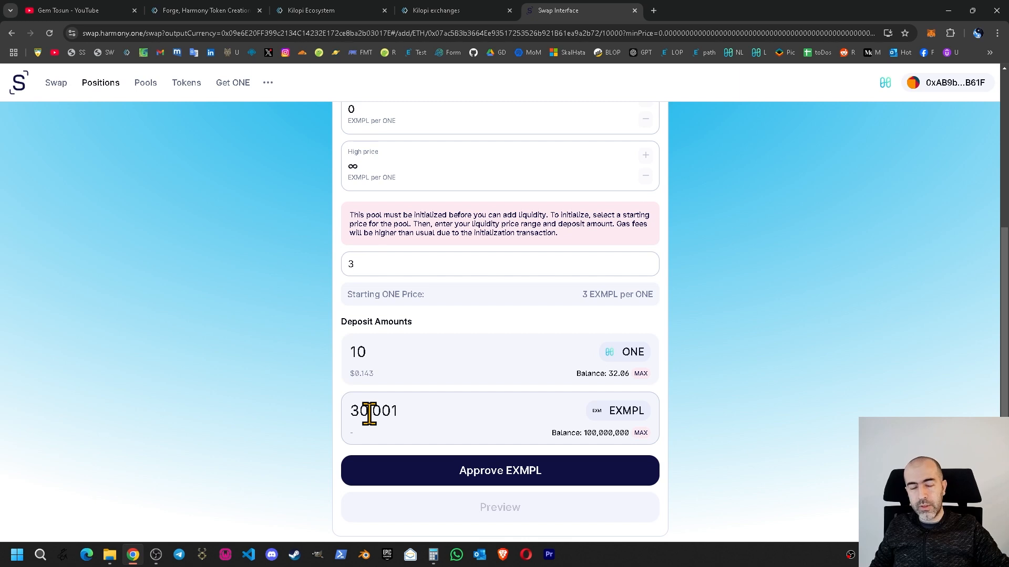
pyautogui.doubleClick(368, 267)
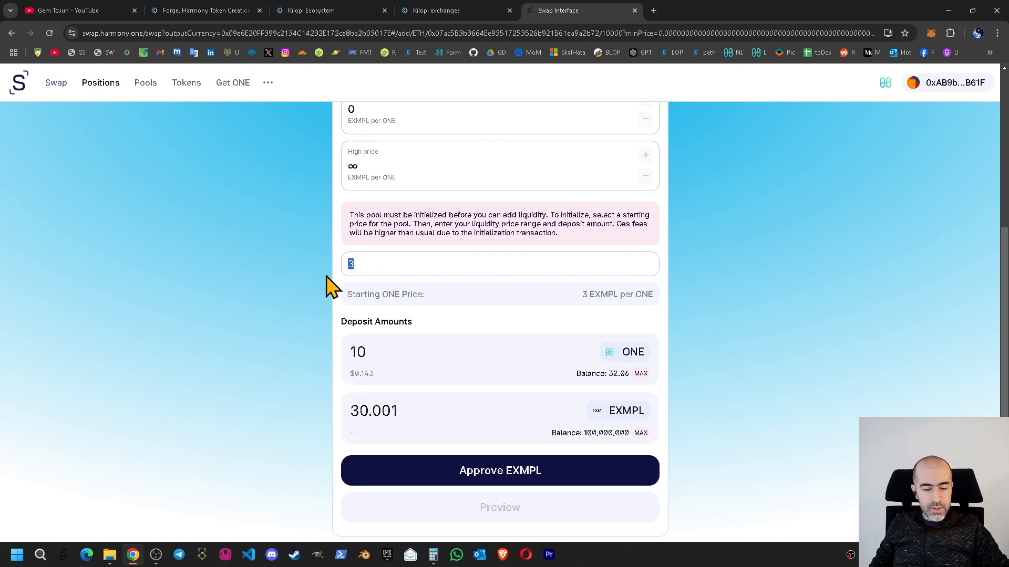
pyautogui.write('2')
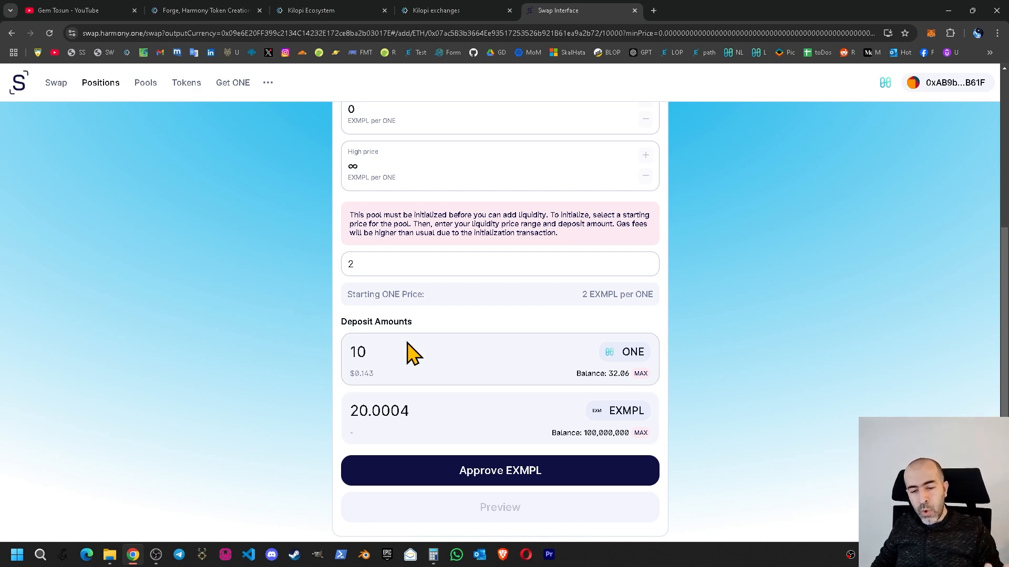
pyautogui.scroll(5, 447, 325)
pyautogui.scroll(-6, 450, 318)
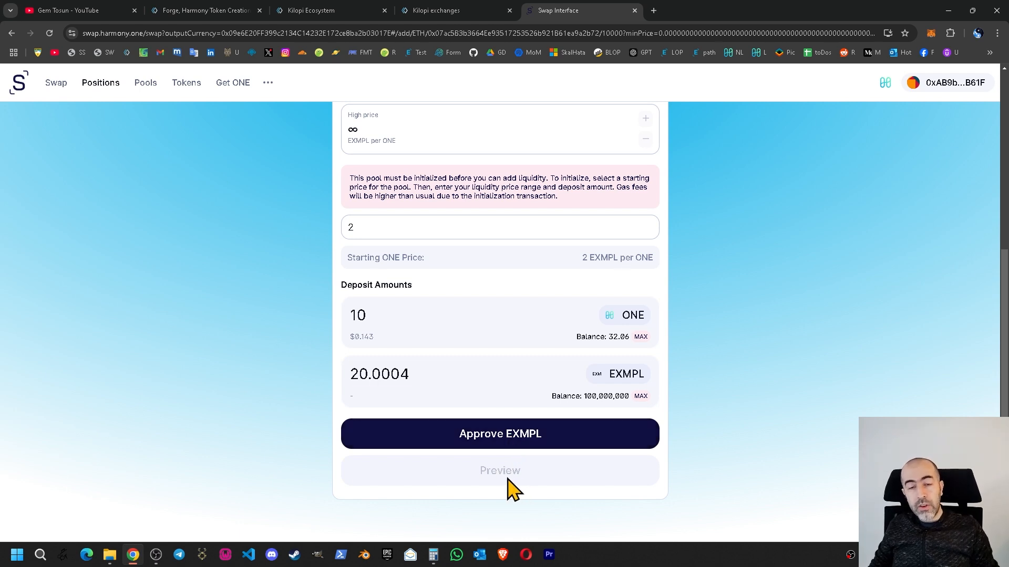
pyautogui.scroll(3, 509, 480)
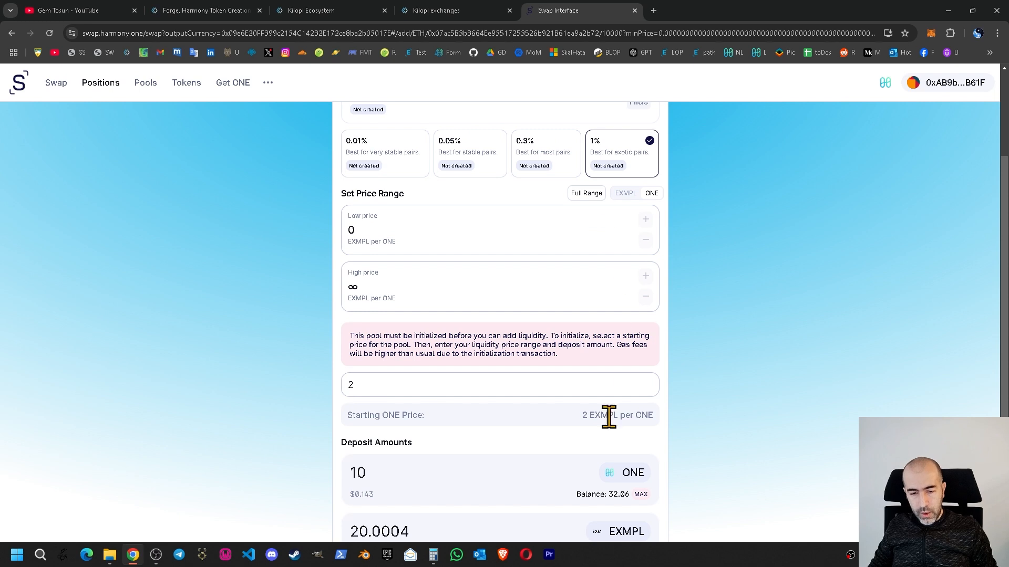
# Step: Open the Swap page and search the receive-token list for Example2 by pasting its contract address
pyautogui.scroll(-2, 531, 443)
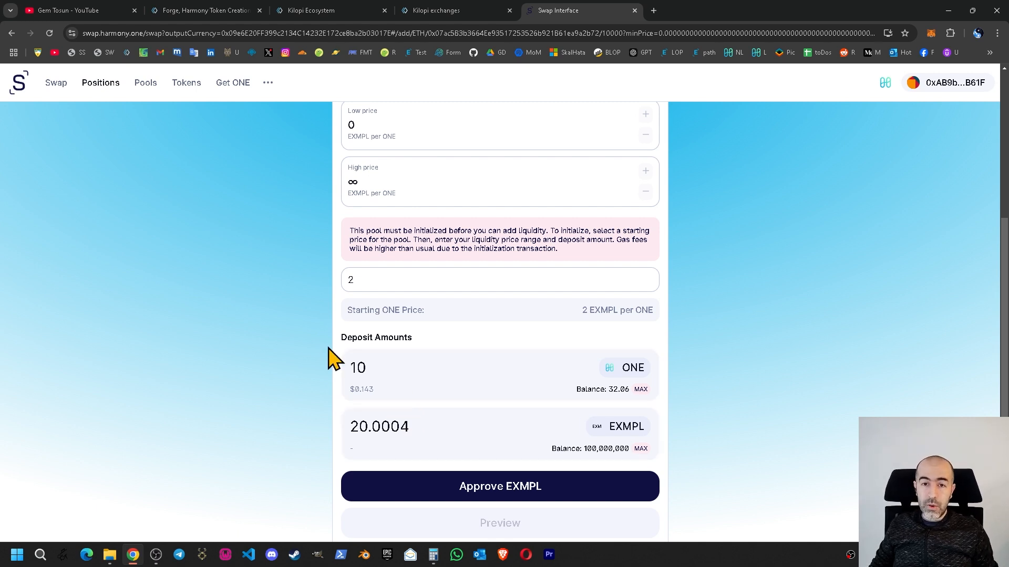
pyautogui.scroll(5, 329, 360)
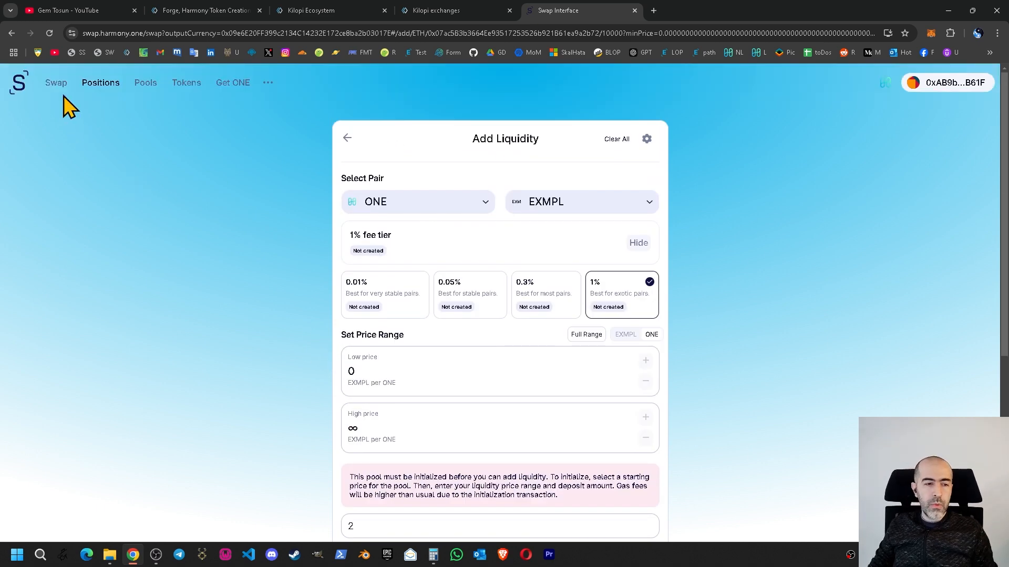
pyautogui.click(57, 84)
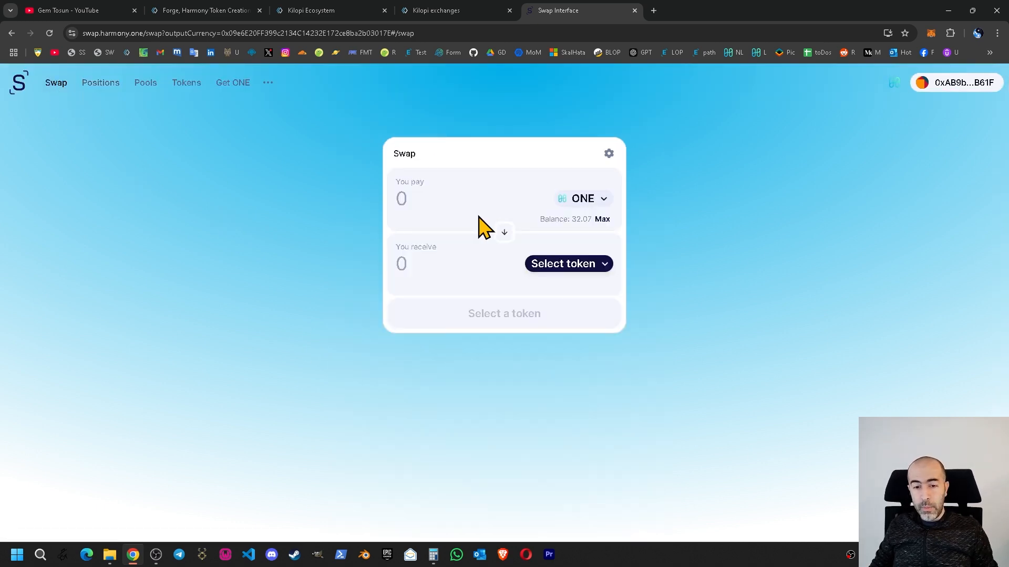
pyautogui.click(572, 265)
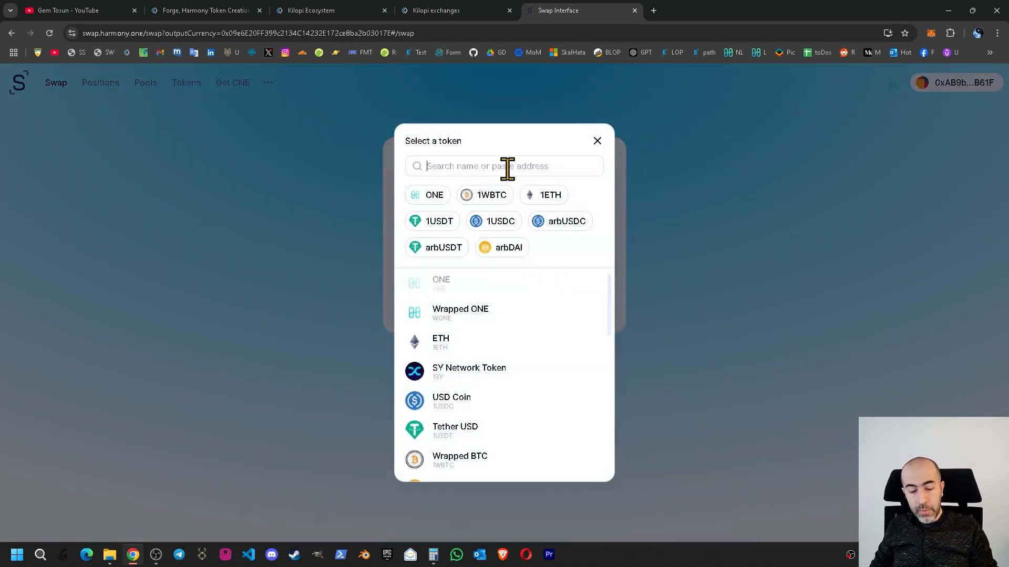
pyautogui.hotkey('ctrl', 'v')
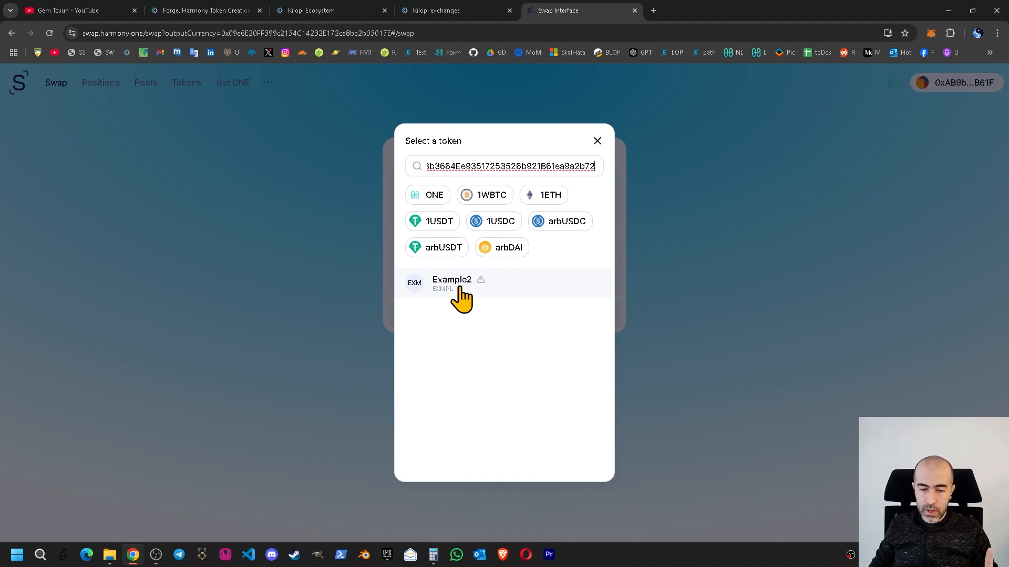
# Step: Clear the address search, look through the default token list and close it
pyautogui.doubleClick(579, 166)
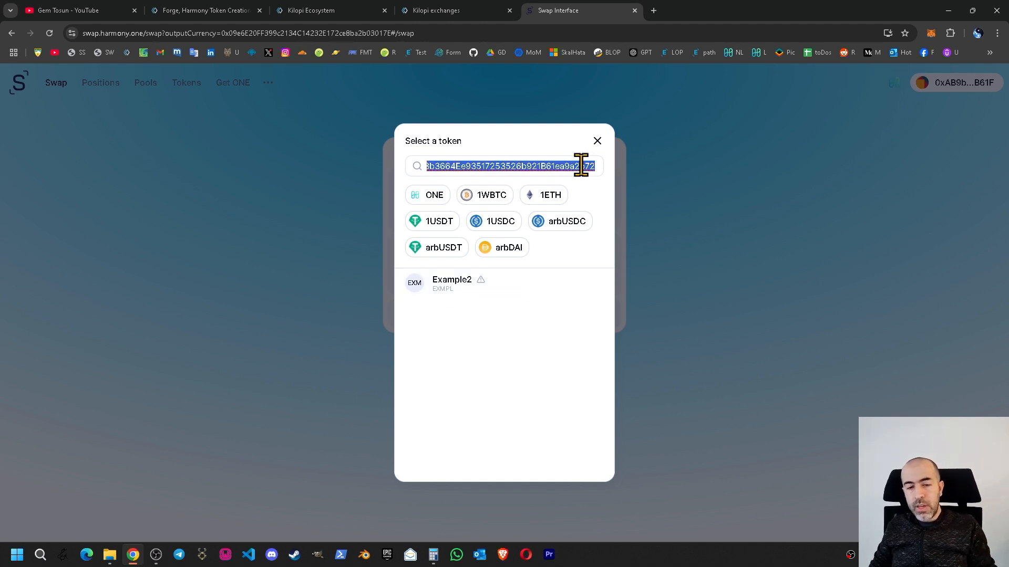
pyautogui.press('BackSpace')
pyautogui.scroll(-10, 522, 341)
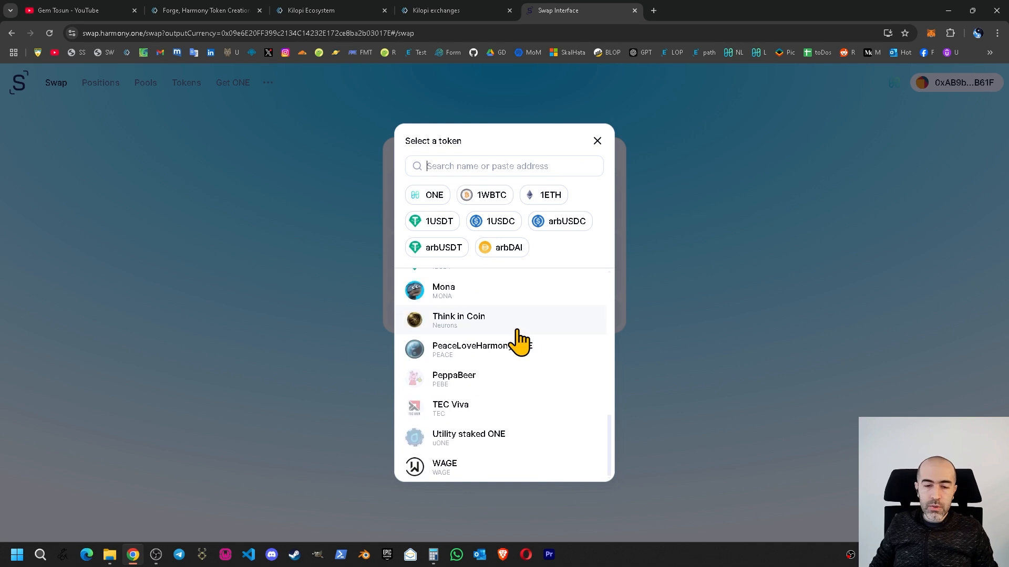
pyautogui.click(598, 141)
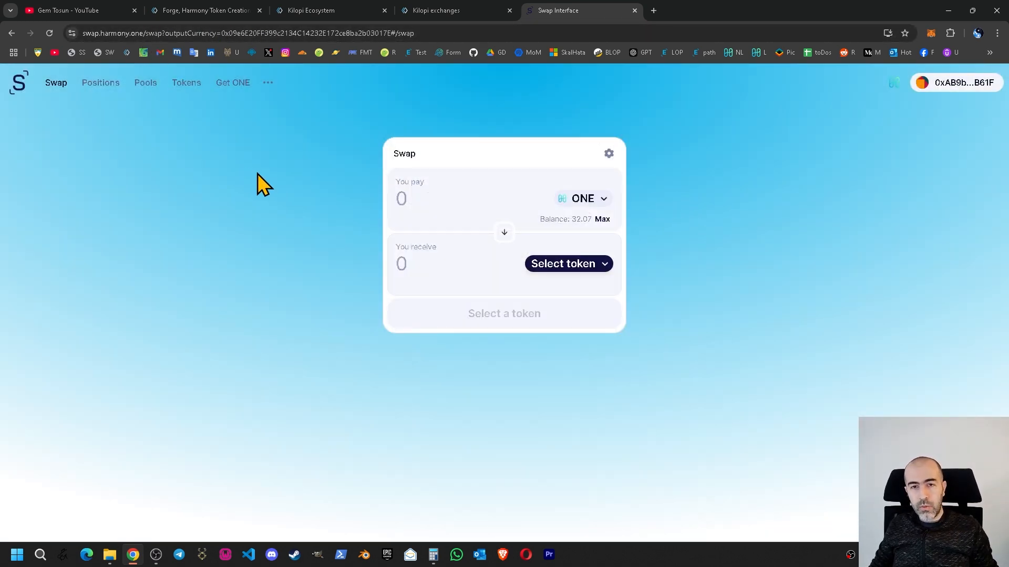
pyautogui.click(563, 273)
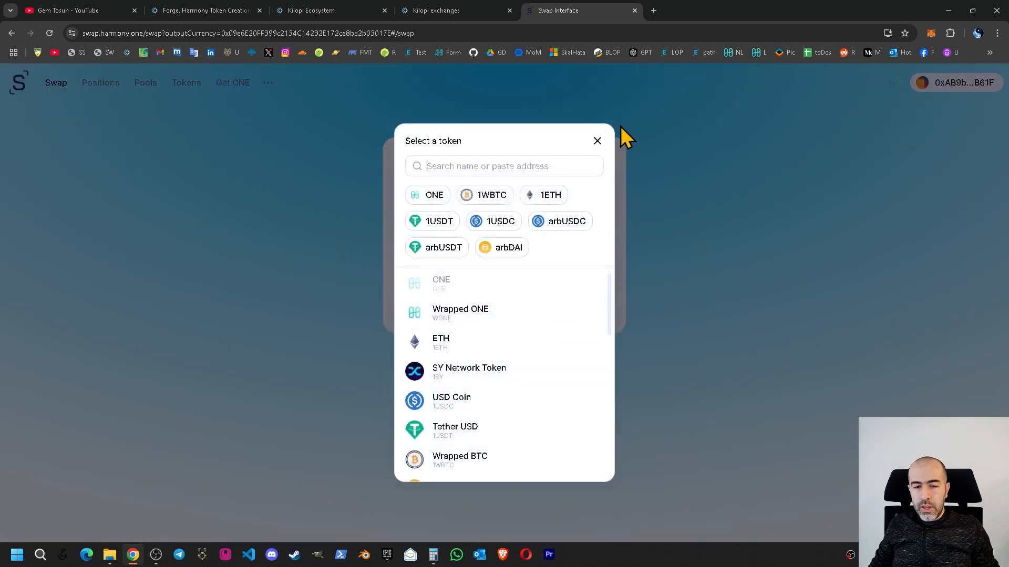
pyautogui.click(598, 141)
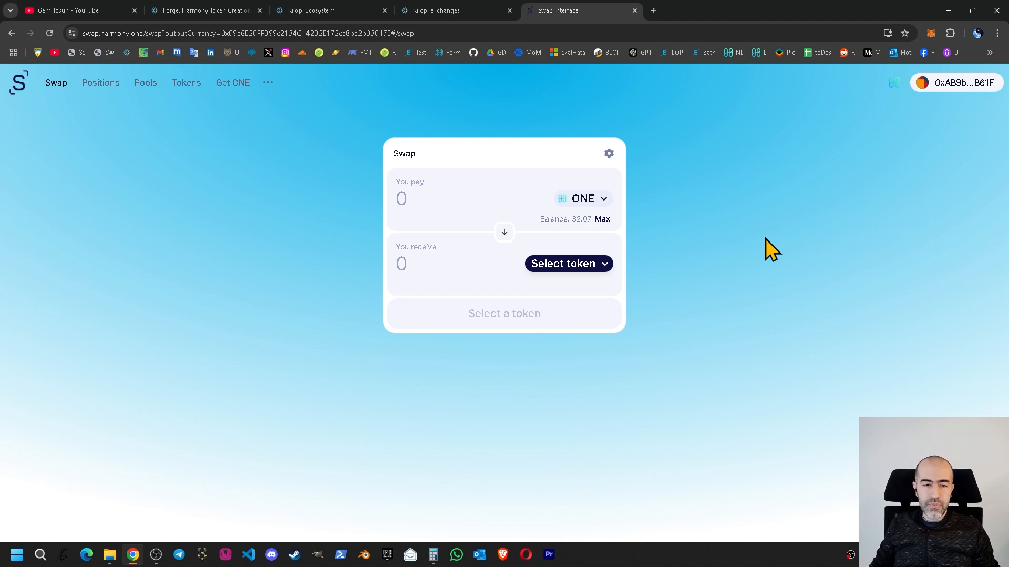
# Step: Check the additional site links for the Telegram support channel, and browse the receive-token list once more
pyautogui.click(268, 87)
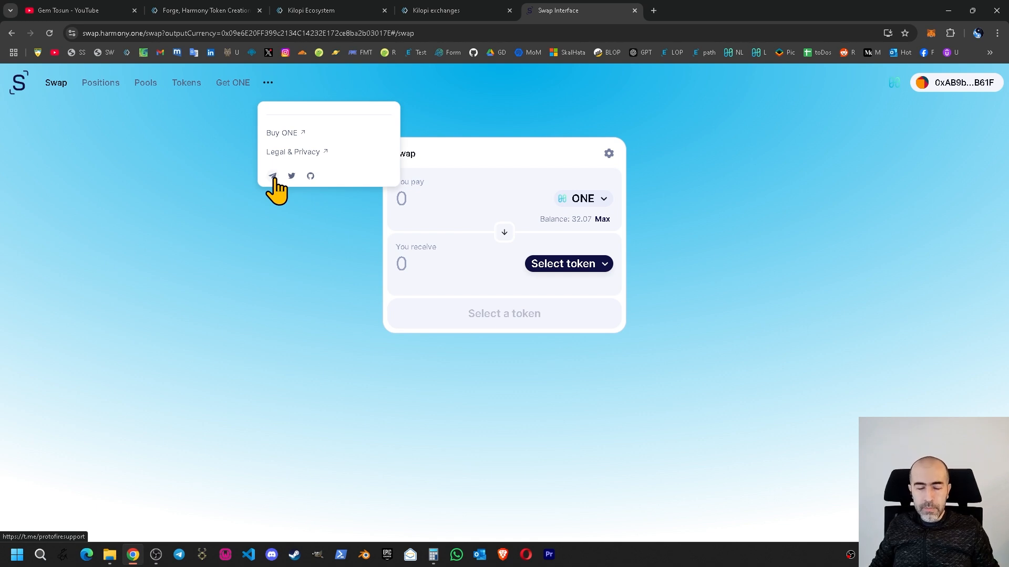
pyautogui.click(724, 273)
pyautogui.click(572, 265)
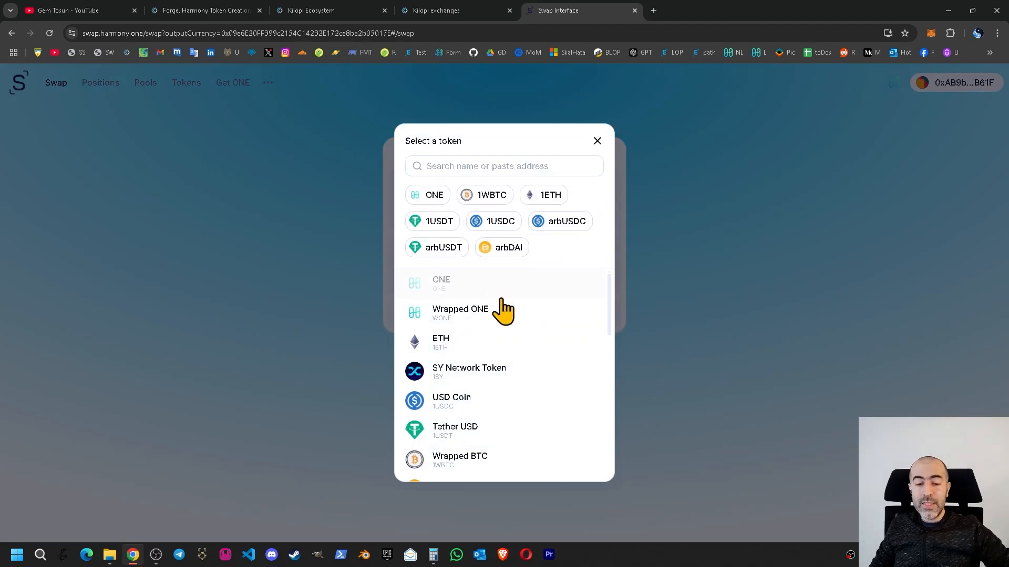
pyautogui.scroll(-10, 500, 309)
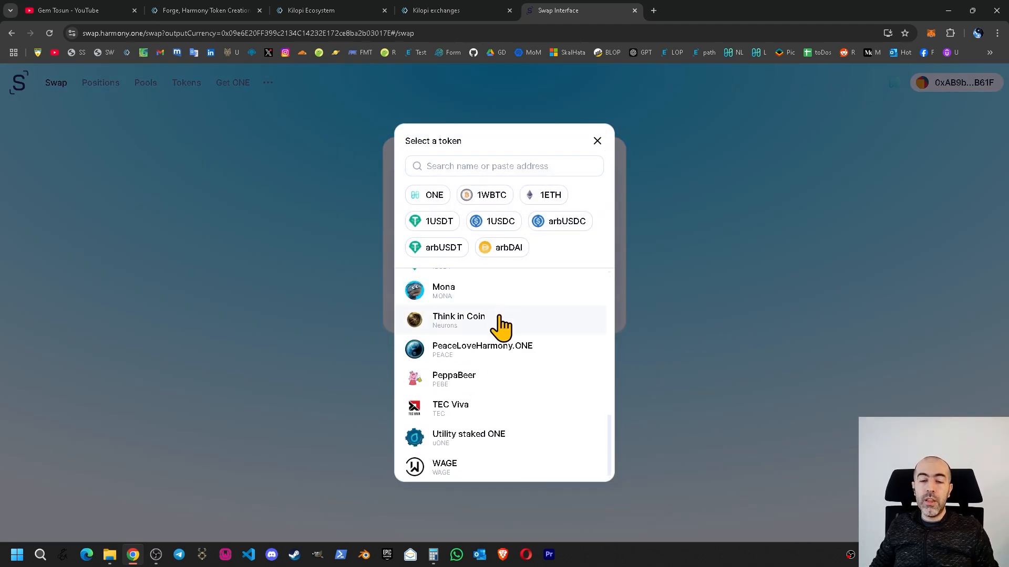
pyautogui.scroll(10, 502, 326)
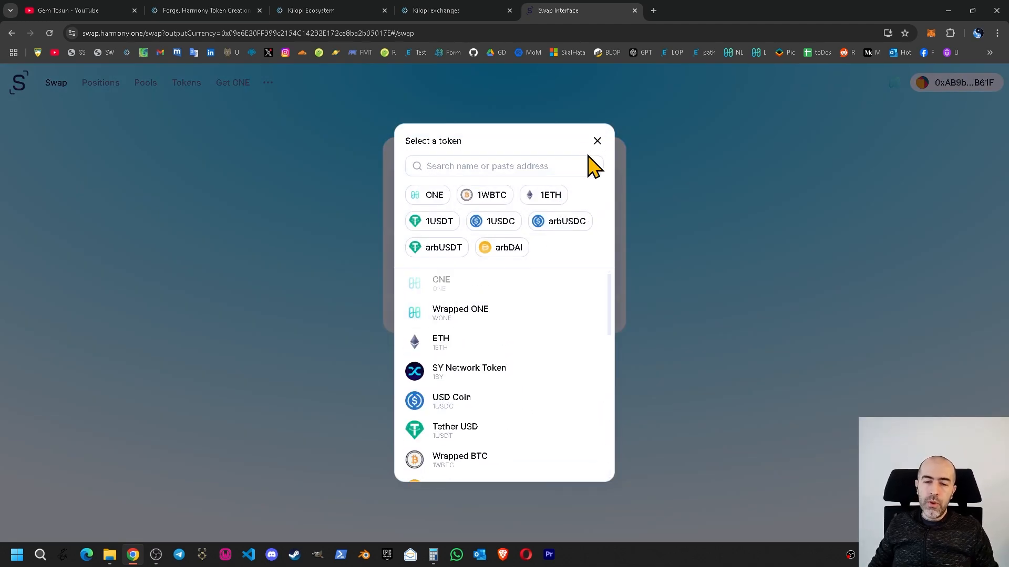
pyautogui.click(597, 142)
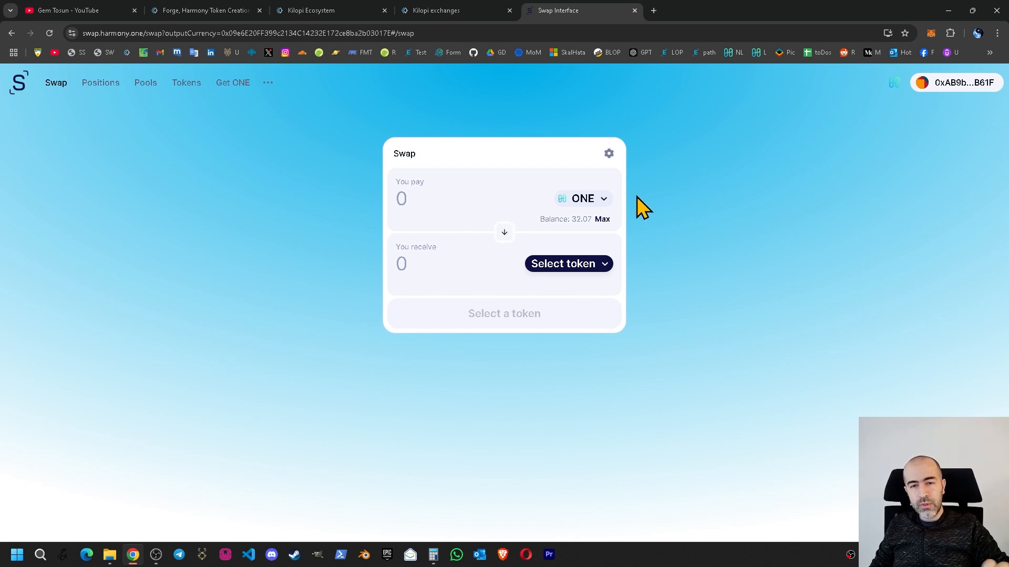
# Step: Open dexscreener.com/harmony/swap in a new browser tab
pyautogui.click(653, 11)
pyautogui.write('dexscreener.com/harmony/swap')
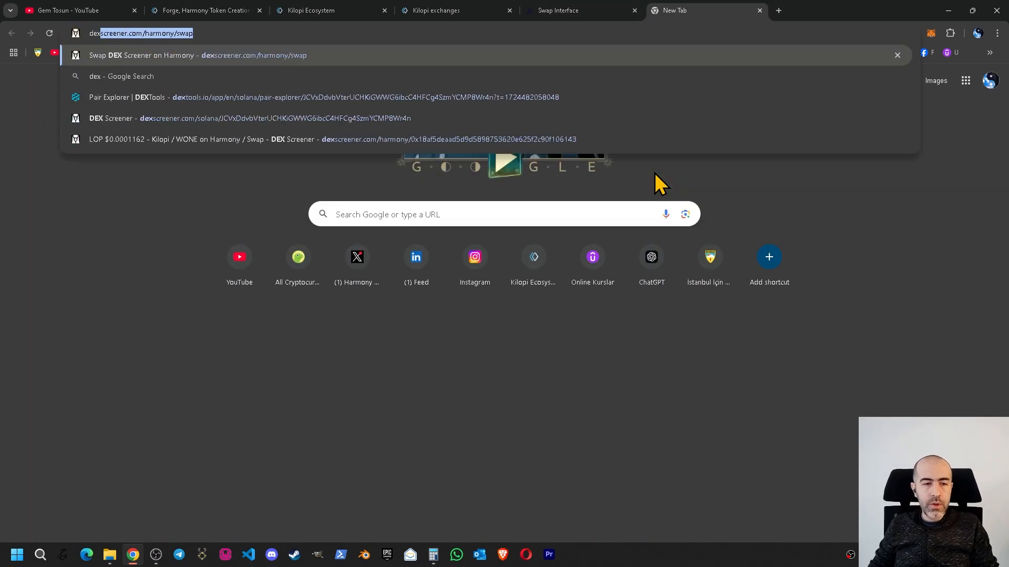
pyautogui.press('Return')
# Step: Find Harmony in DEX Screener's chain list by searching the page for "harm", and open its pairs
pyautogui.scroll(-3, 58, 352)
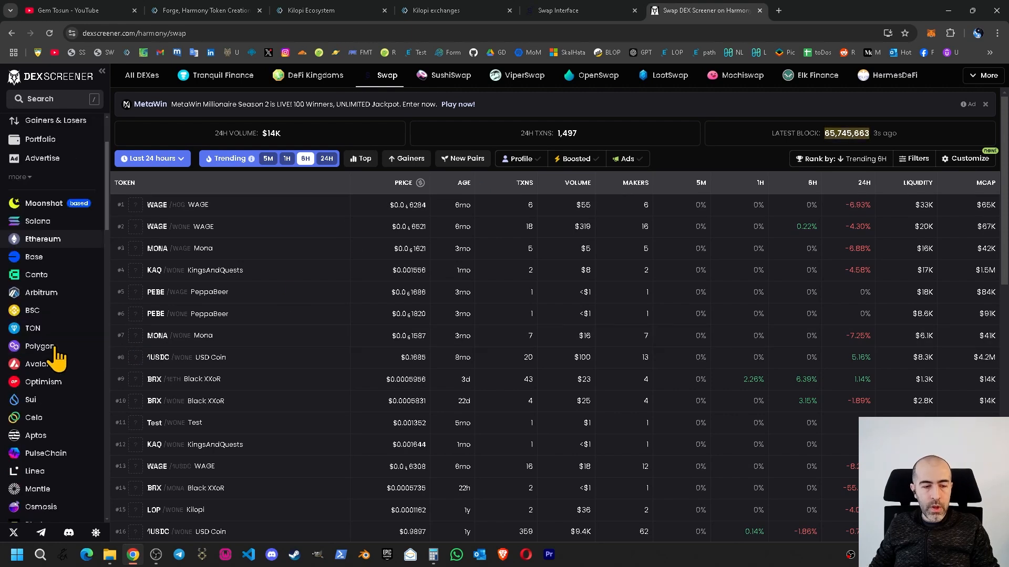
pyautogui.scroll(-6, 81, 340)
pyautogui.hotkey('ctrl', 'f')
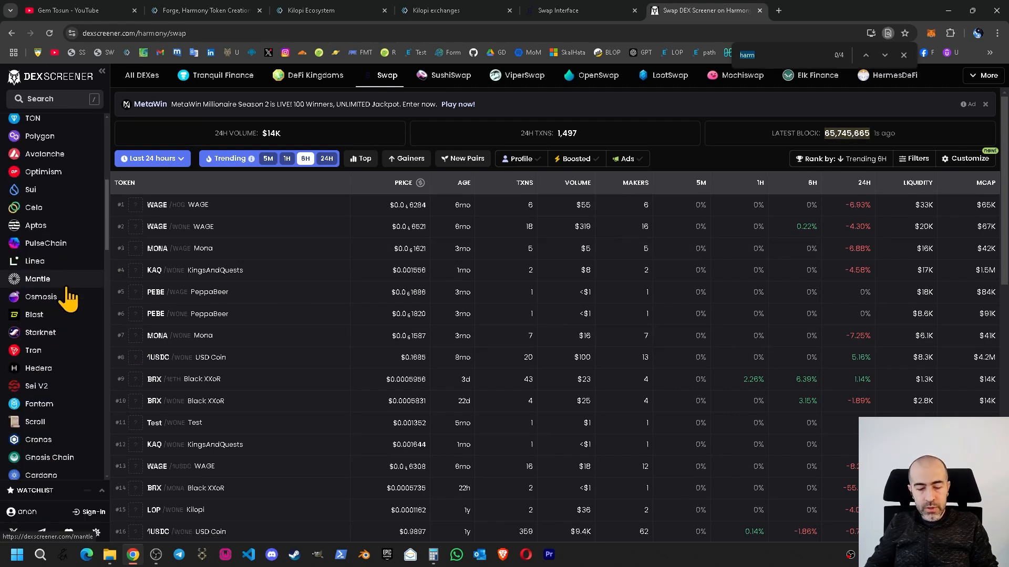
pyautogui.write('har')
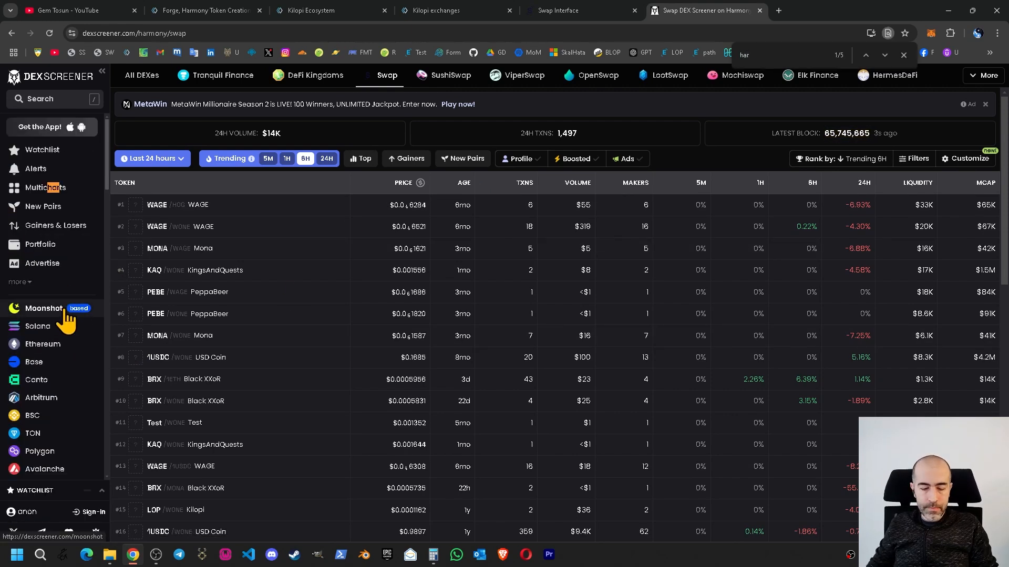
pyautogui.write('m')
pyautogui.click(55, 300)
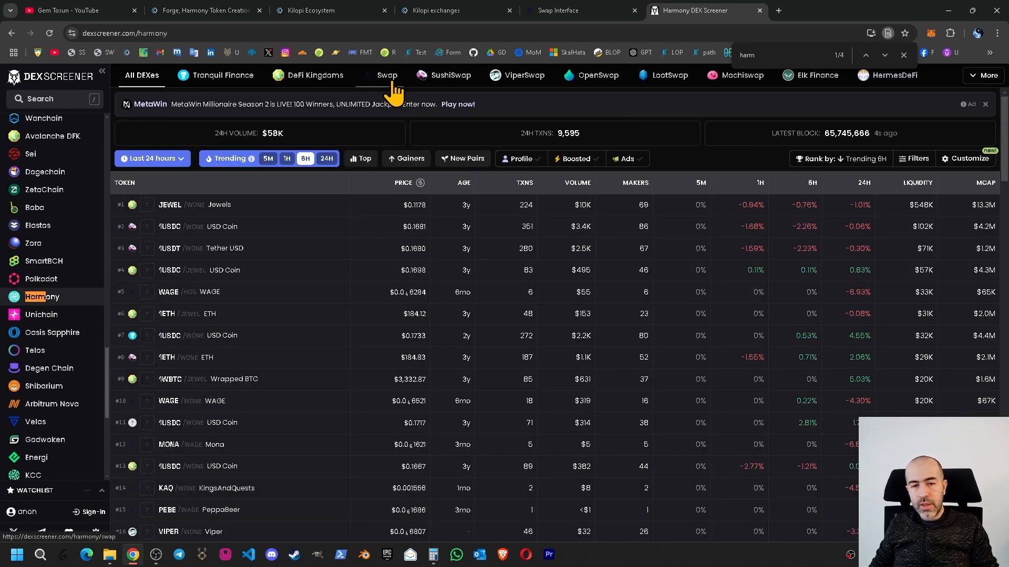
# Step: Restrict the Harmony pairs to the Swap exchange, view the LOP/HOG pair's chart page and close DEX Screener
pyautogui.click(392, 83)
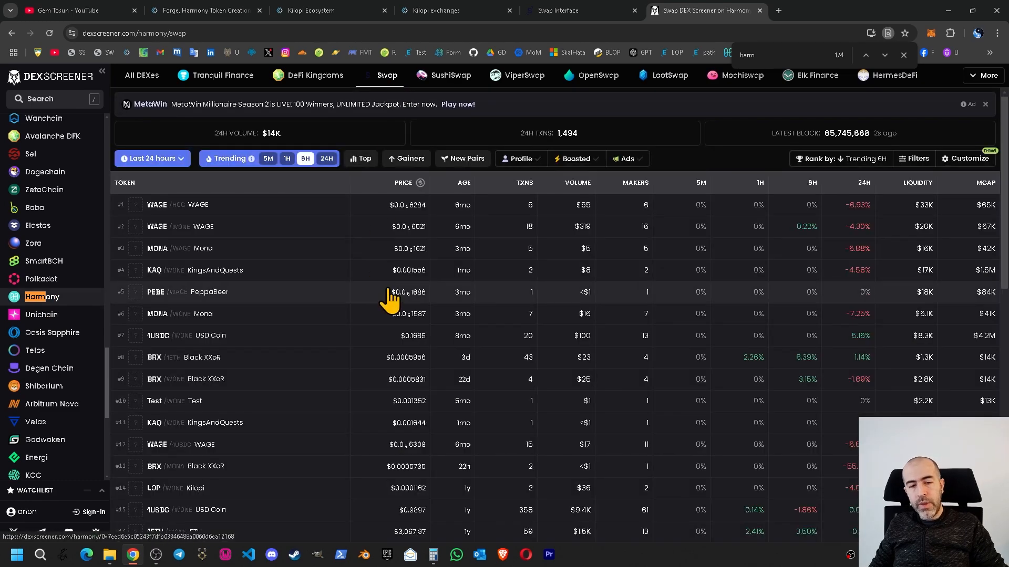
pyautogui.scroll(-10, 237, 305)
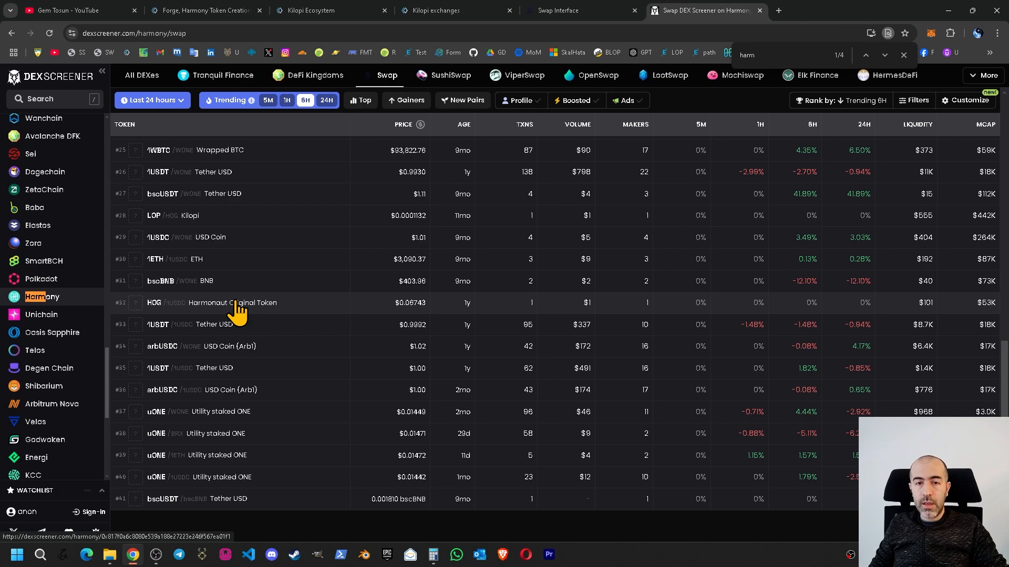
pyautogui.click(167, 217)
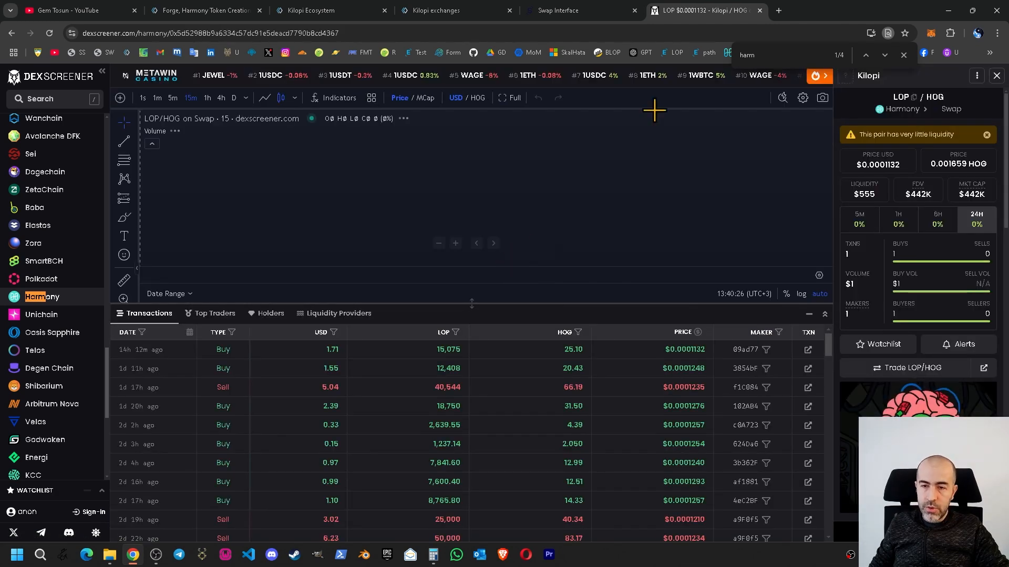
pyautogui.click(759, 11)
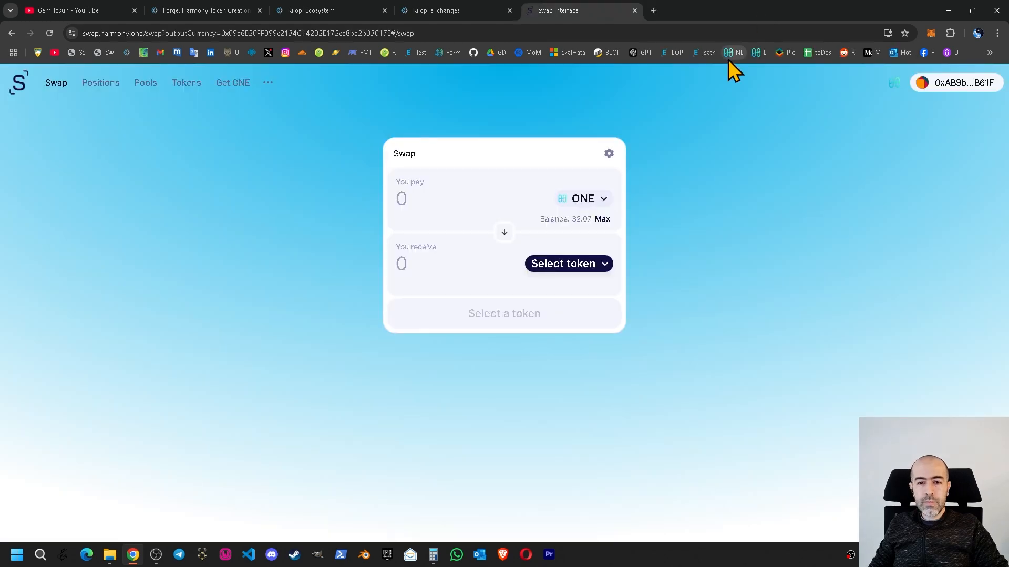
# Step: Open CoinGecko in a new tab and bring up its new token listing request form
pyautogui.click(656, 10)
pyautogui.click(319, 53)
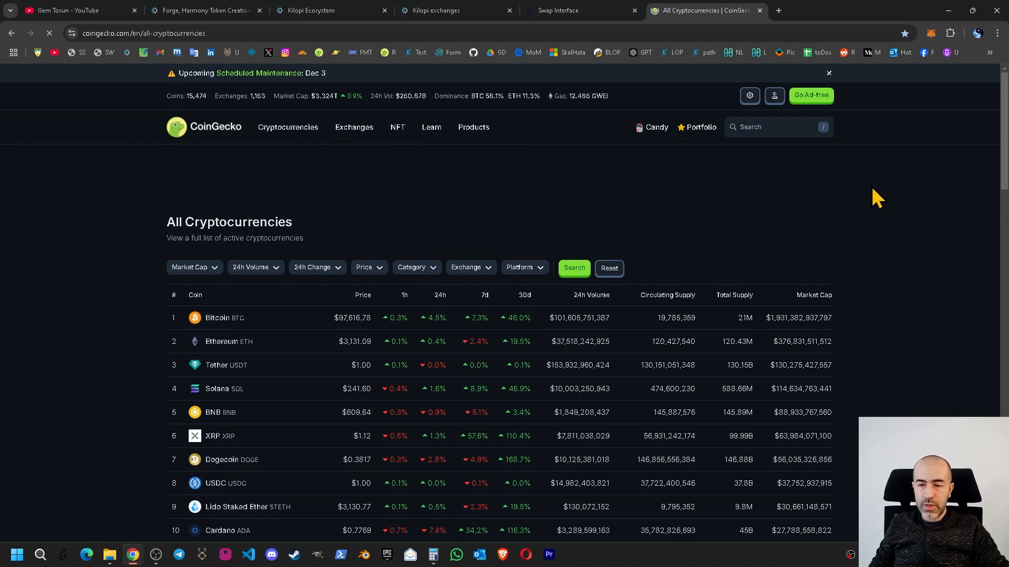
pyautogui.middleClick(889, 162)
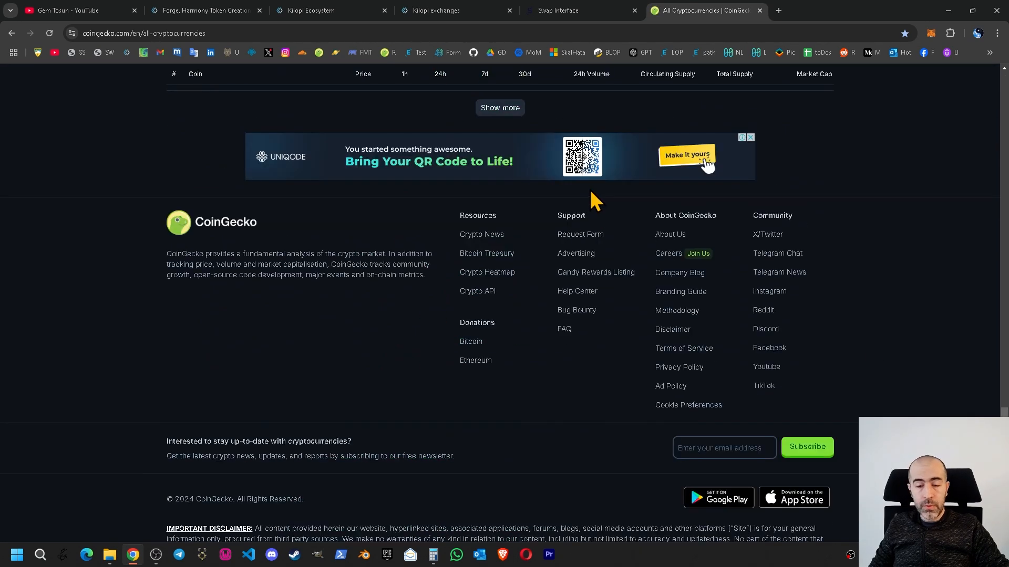
pyautogui.click(580, 235)
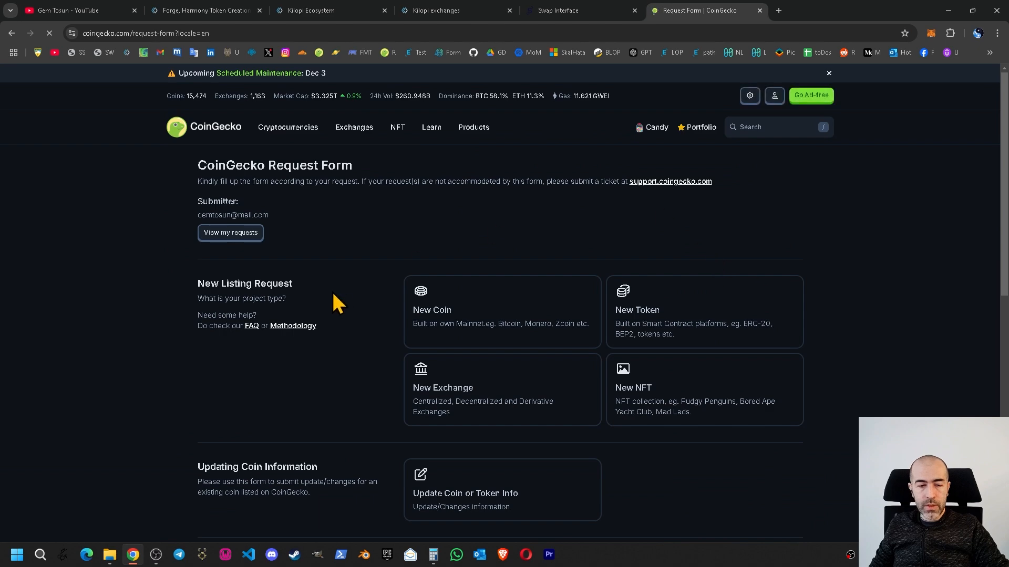
pyautogui.click(730, 326)
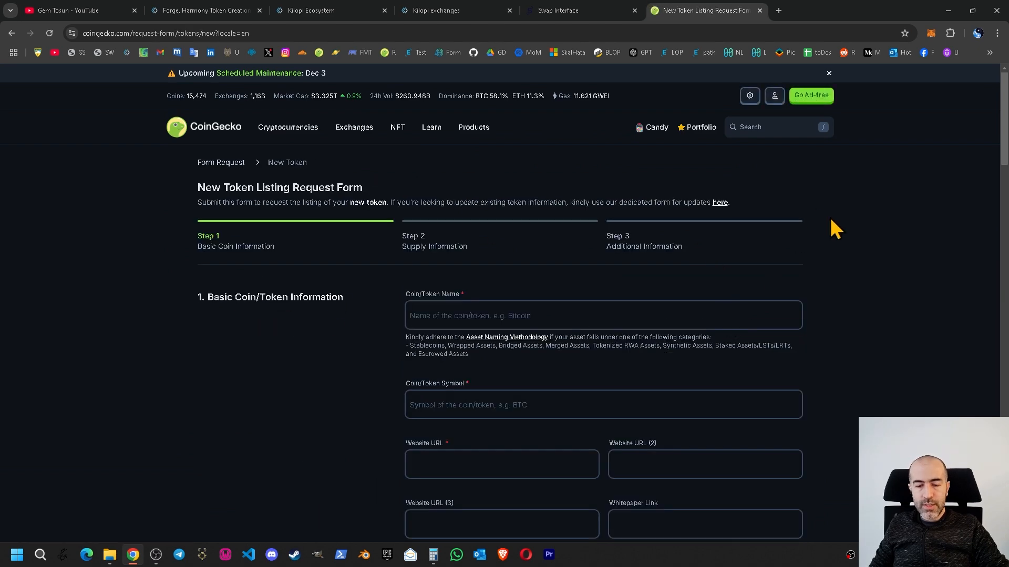
# Step: Review the sections of CoinGecko's new token listing form, from basic information to contract information, and close it
pyautogui.scroll(-4, 840, 231)
pyautogui.scroll(-20, 847, 231)
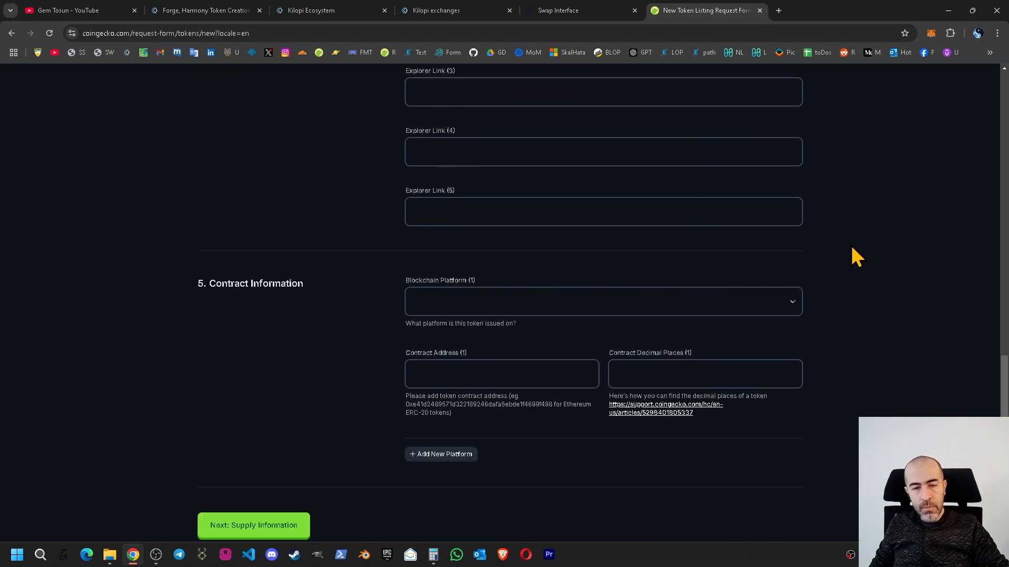
pyautogui.scroll(20, 849, 247)
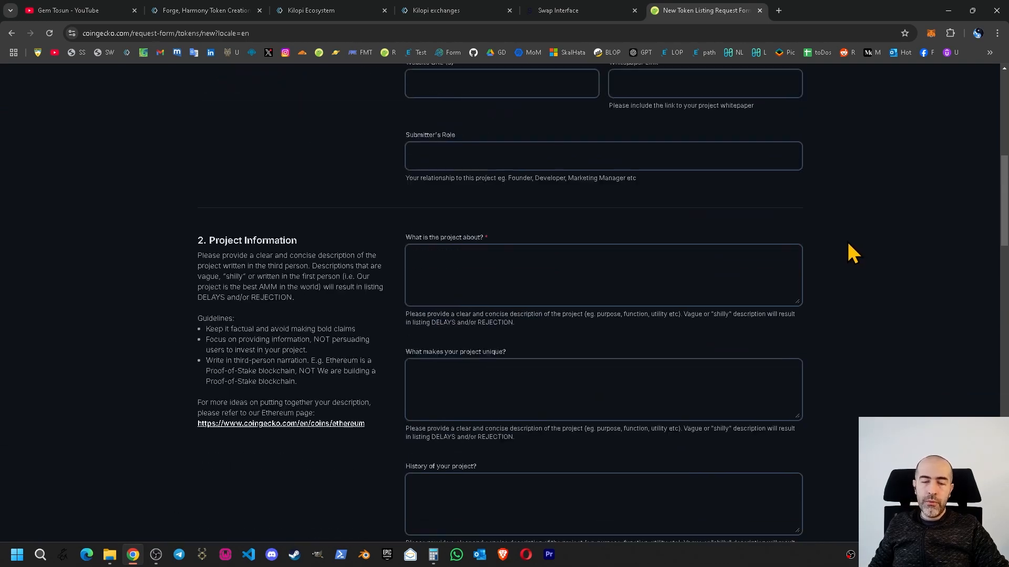
pyautogui.scroll(2, 851, 251)
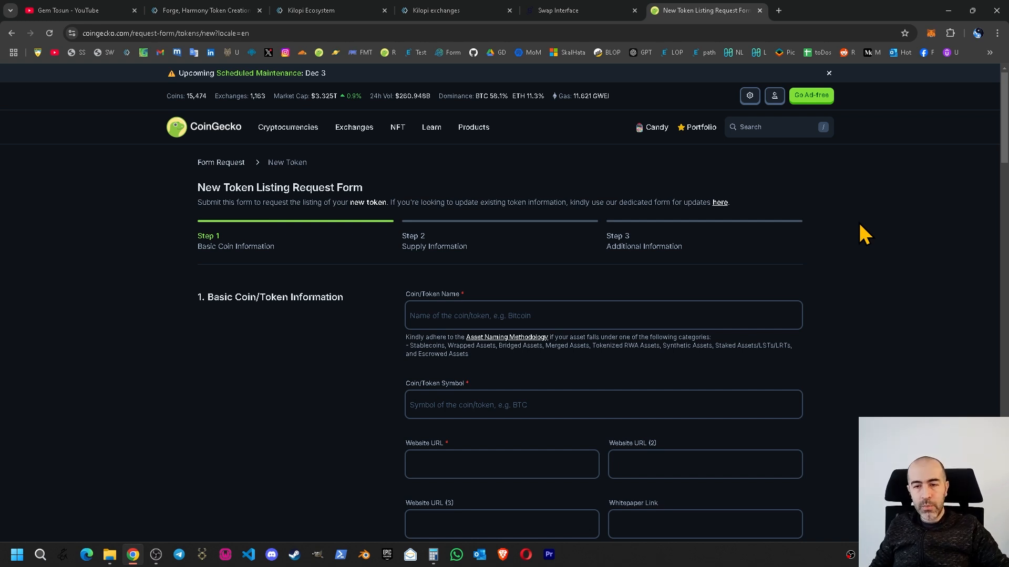
pyautogui.click(760, 10)
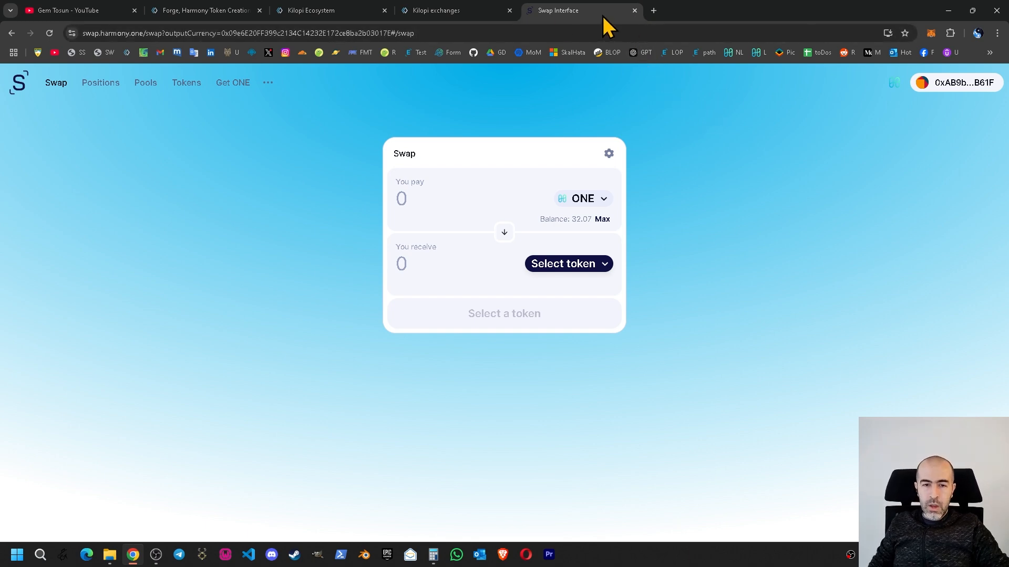
# Step: Return to the Forge page by closing the Harmony Swap and two other Kilopi tabs, and highlight the guide's contact e-mail
pyautogui.click(635, 10)
pyautogui.click(510, 10)
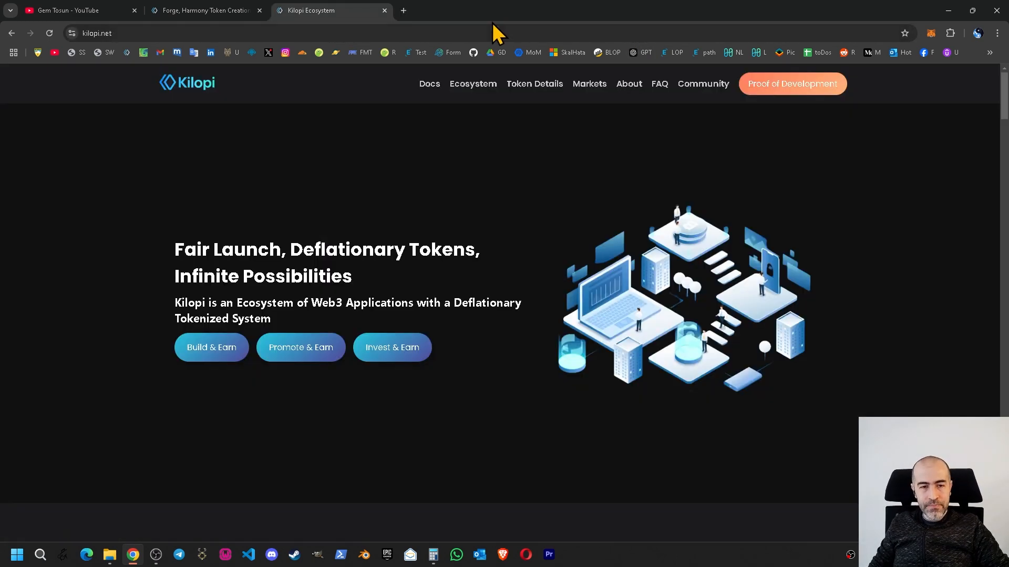
pyautogui.click(384, 11)
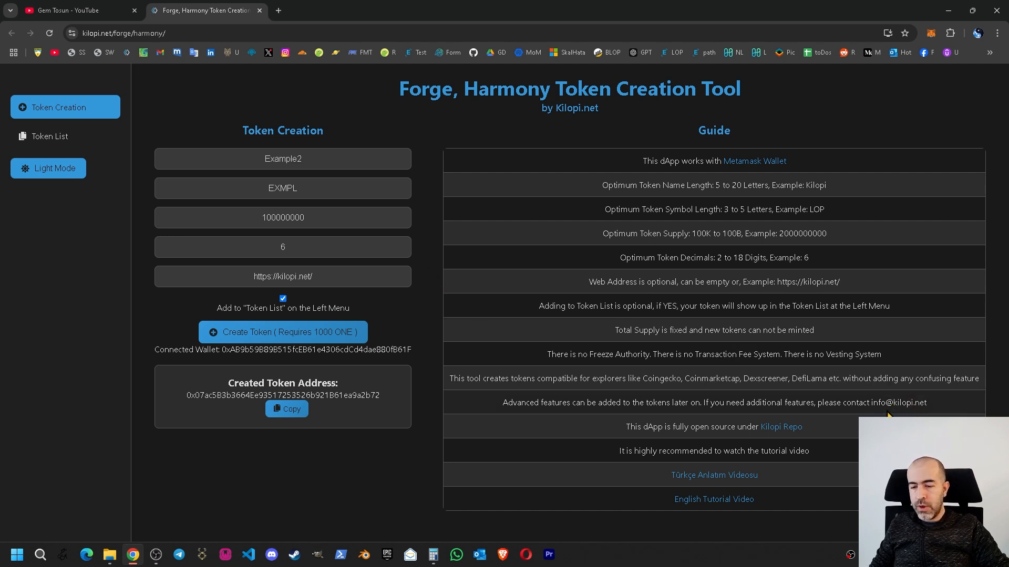
pyautogui.moveTo(872, 404); pyautogui.dragTo(927, 405)
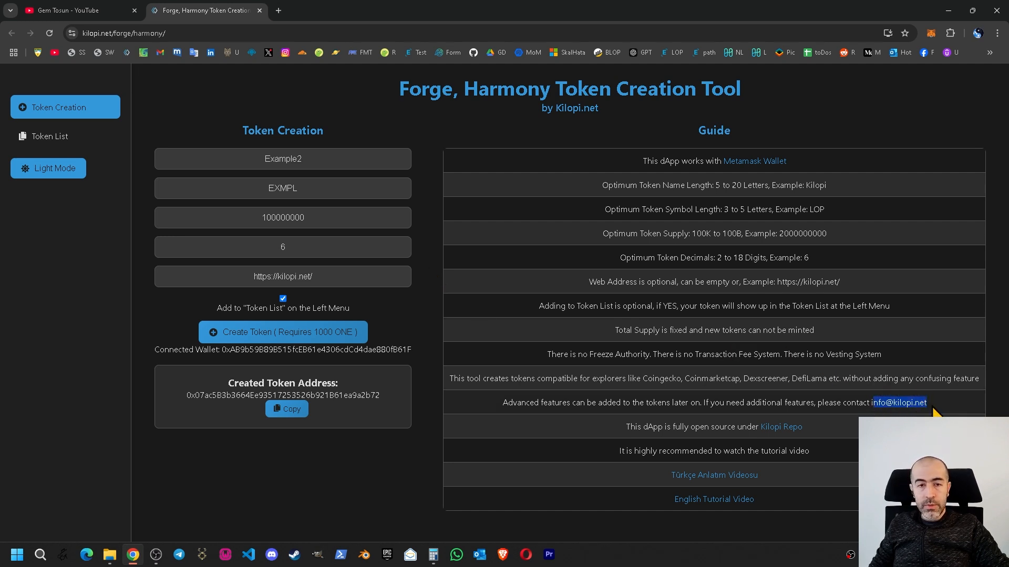
pyautogui.click(512, 194)
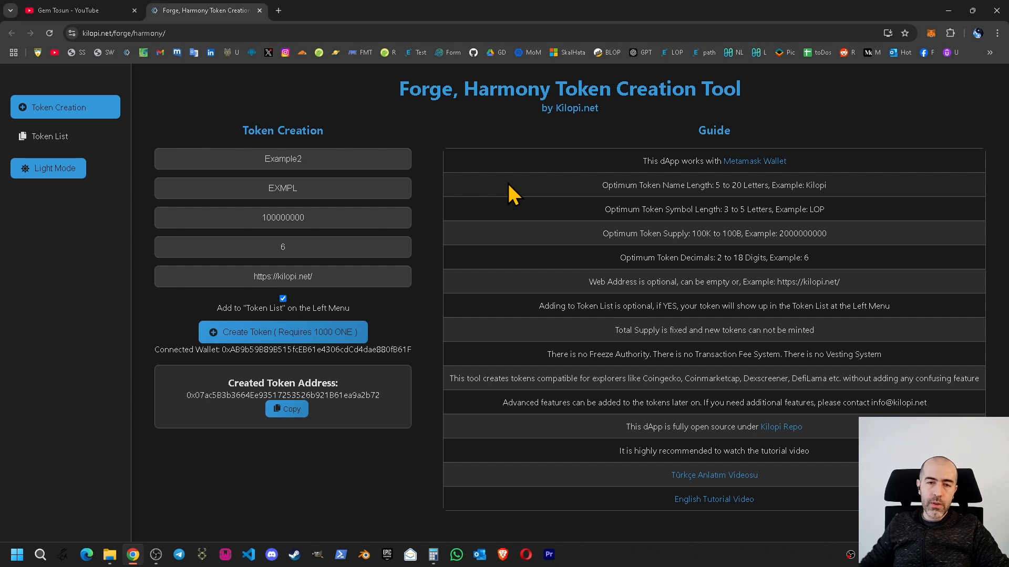